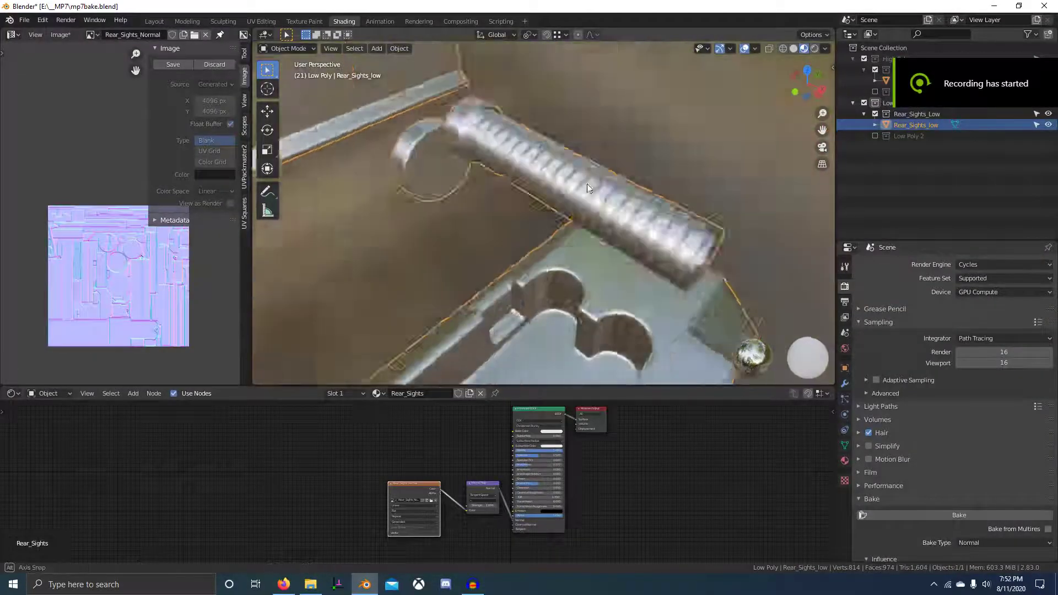
# Step: Examine the baked normal map's shading on the rear sight's threaded pin and the bevelled edges of the side plate
pyautogui.moveTo(584, 185); pyautogui.dragTo(550, 227, button='middle')
pyautogui.hotkey('ctrl', 'space')
pyautogui.moveTo(449, 187)
pyautogui.mouseDown(button='middle')
pyautogui.moveTo(515, 287)
pyautogui.moveTo(667, 213)
pyautogui.moveTo(573, 226)
pyautogui.moveTo(597, 262)
pyautogui.moveTo(599, 187)
pyautogui.moveTo(609, 179)
pyautogui.mouseUp(button='middle')
pyautogui.hotkey('ctrl', 'space')
pyautogui.scroll(-5, 604, 188)
pyautogui.hotkey('ctrl', 'space')
pyautogui.moveTo(562, 256); pyautogui.dragTo(586, 226, button='middle')
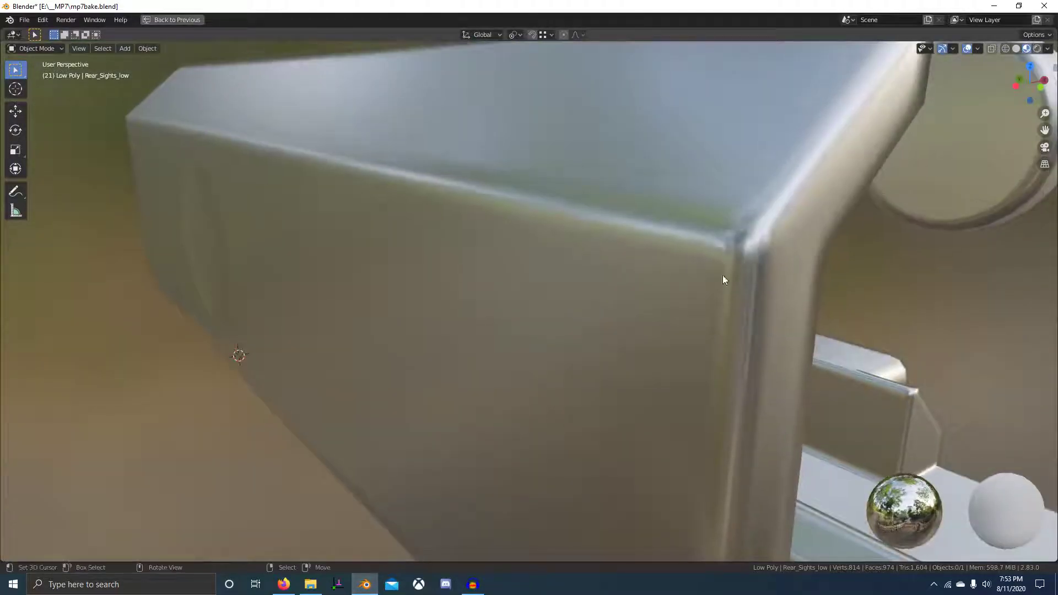
pyautogui.moveTo(742, 322)
pyautogui.mouseDown(button='middle')
pyautogui.moveTo(610, 310)
pyautogui.moveTo(736, 318)
pyautogui.moveTo(625, 301)
pyautogui.moveTo(679, 280)
pyautogui.moveTo(677, 330)
pyautogui.moveTo(588, 337)
pyautogui.mouseUp(button='middle')
# Step: Inspect the baked round recess on the side plate in a straight side view and at an angle
pyautogui.hotkey('ctrl', 'space')
pyautogui.press('KP_3')
pyautogui.press('ctrl+KP_3')
pyautogui.scroll(6, 559, 248)
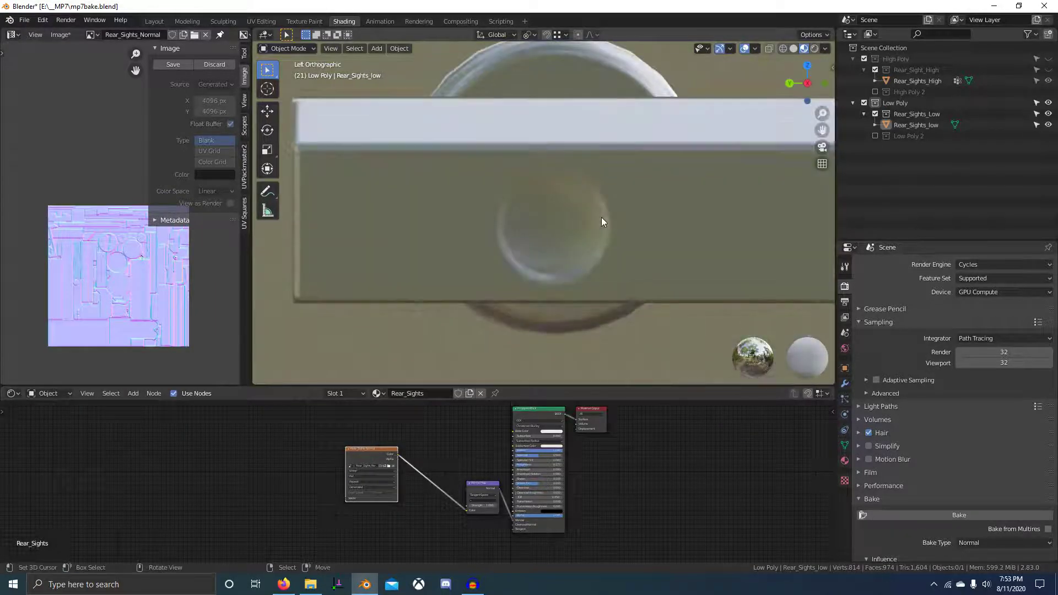
pyautogui.click(601, 222)
pyautogui.moveTo(601, 221); pyautogui.dragTo(662, 297, button='middle')
pyautogui.press('ctrl+KP_3')
pyautogui.scroll(5, 588, 203)
pyautogui.scroll(-4, 662, 297)
pyautogui.scroll(-6, 1011, 480)
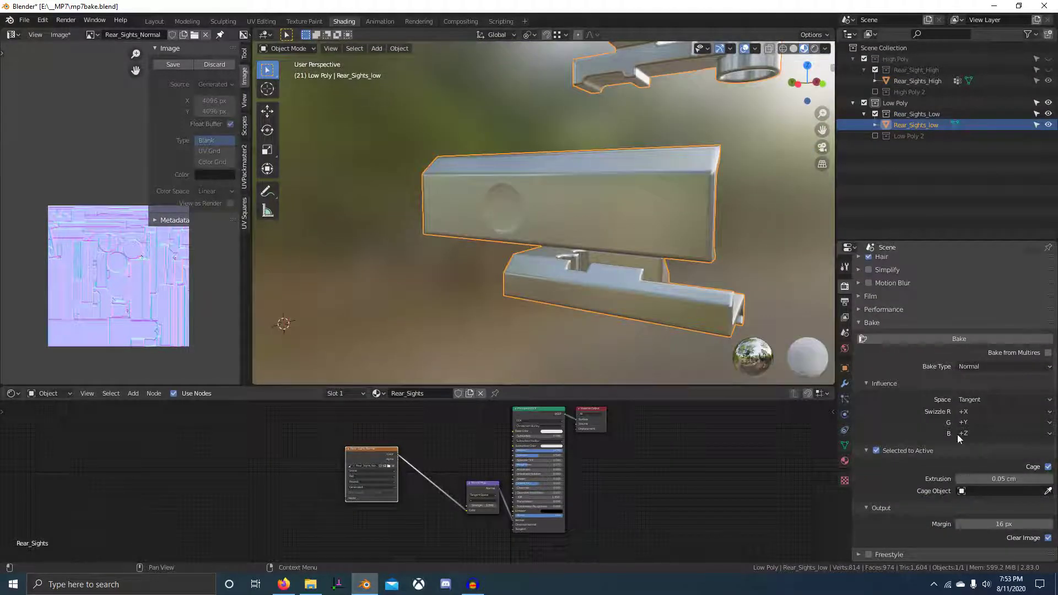
# Step: Discard the baked Rear_Sights_Normal image and set its size to 1024 x 1024 px
pyautogui.click(218, 65)
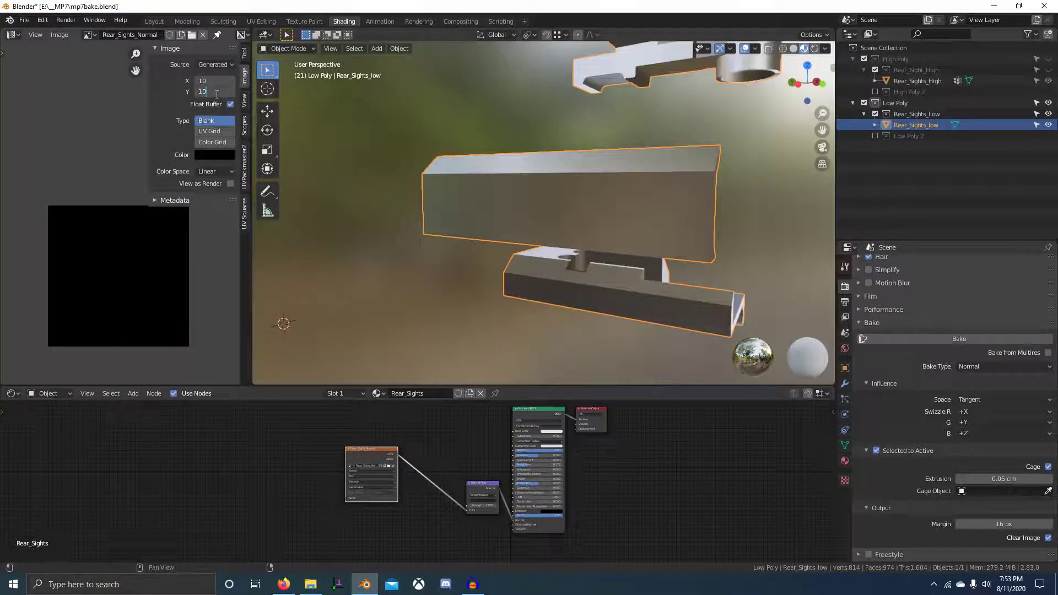
pyautogui.write('1')
pyautogui.press('Return')
# Step: Unhide the high-poly rear sight and bake its normal map onto the low-poly model
pyautogui.scroll(4, 953, 386)
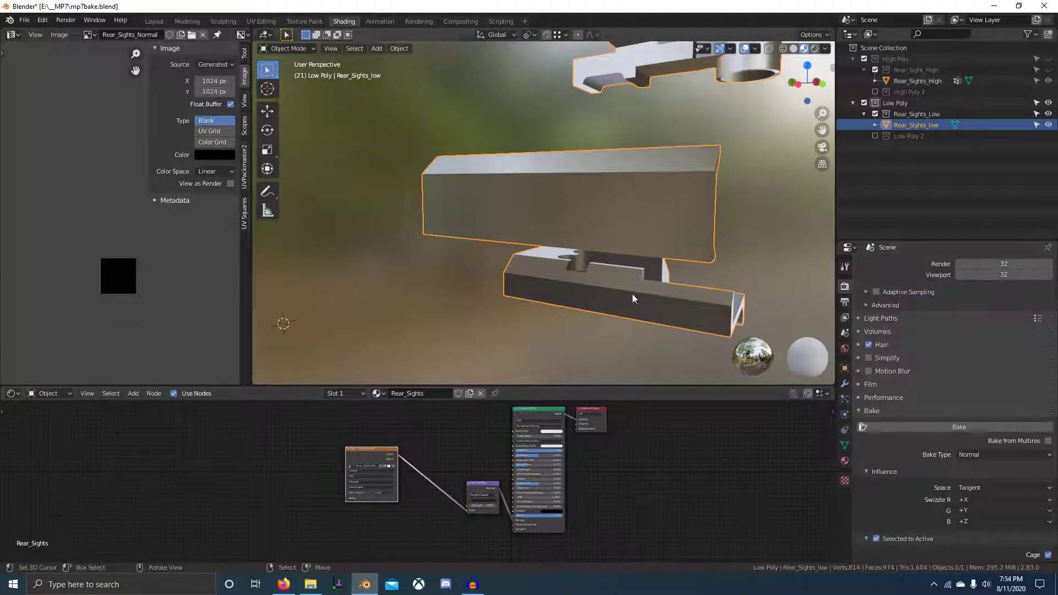
pyautogui.hotkey('alt', 'h')
pyautogui.click(959, 427)
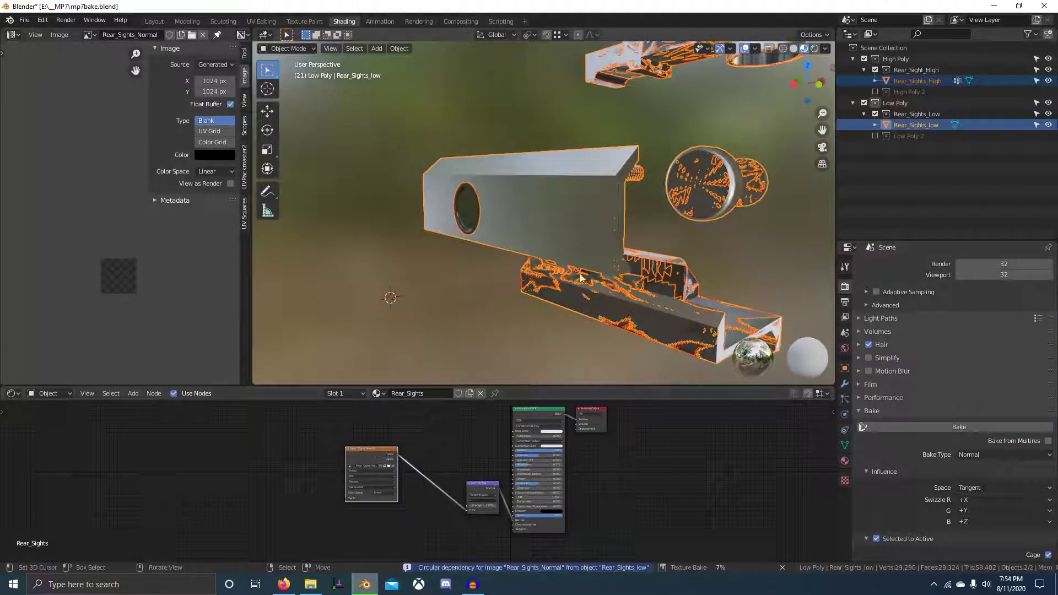
pyautogui.scroll(-3, 579, 276)
pyautogui.moveTo(580, 275); pyautogui.dragTo(752, 58, button='middle')
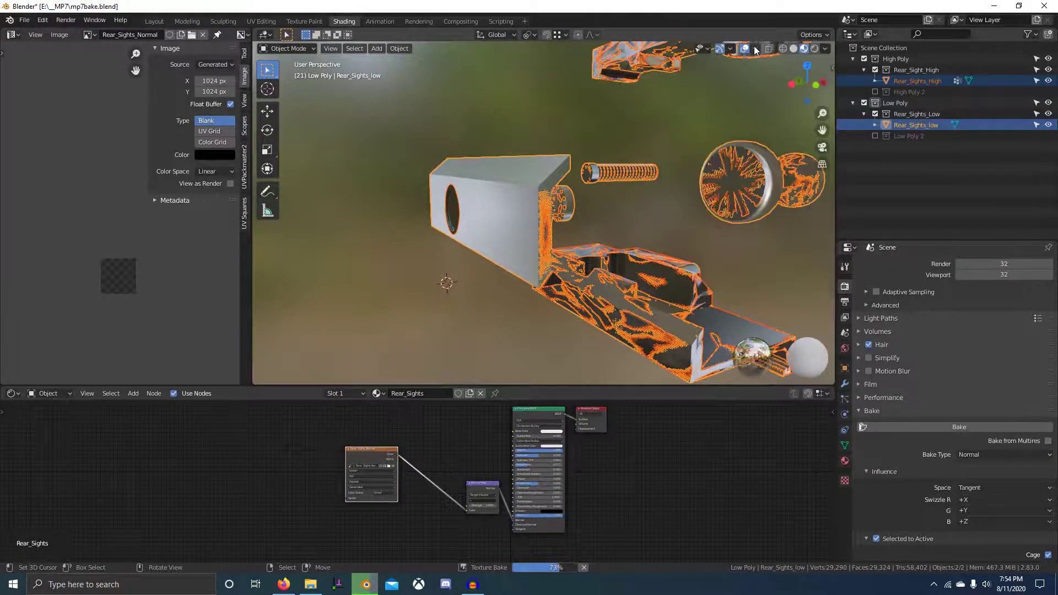
pyautogui.keyDown('alt'); pyautogui.moveTo(606, 232); pyautogui.dragTo(641, 286, button='middle'); pyautogui.keyUp('alt')
pyautogui.press('KP_Decimal')
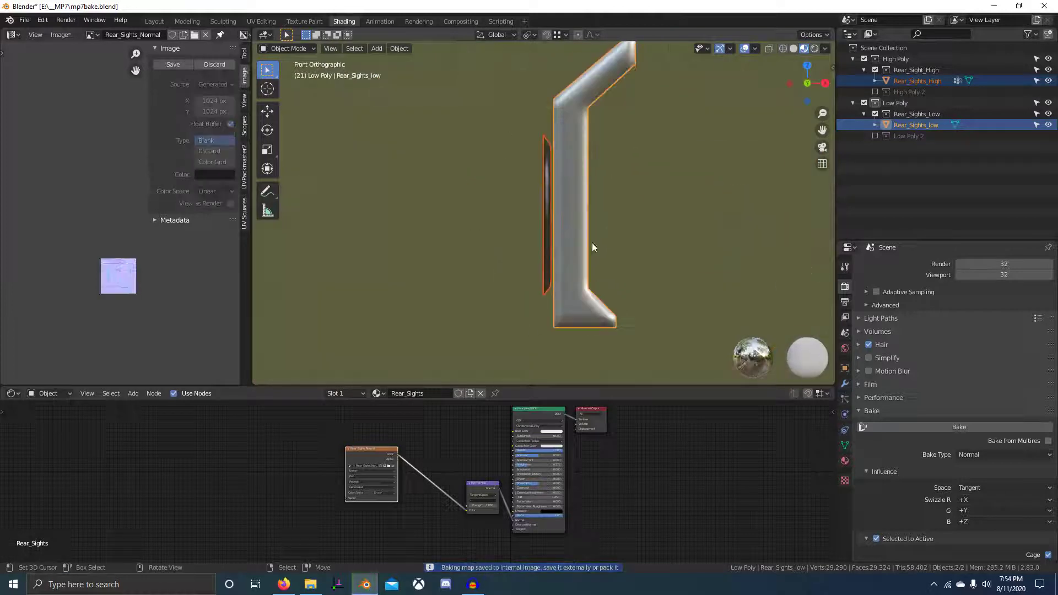
# Step: Display the low-poly mesh's vertex-per-face normals in Edit Mode and set their display length to 0.05
pyautogui.press('Tab')
pyautogui.click(755, 48)
pyautogui.click(698, 448)
pyautogui.scroll(-4, 1018, 481)
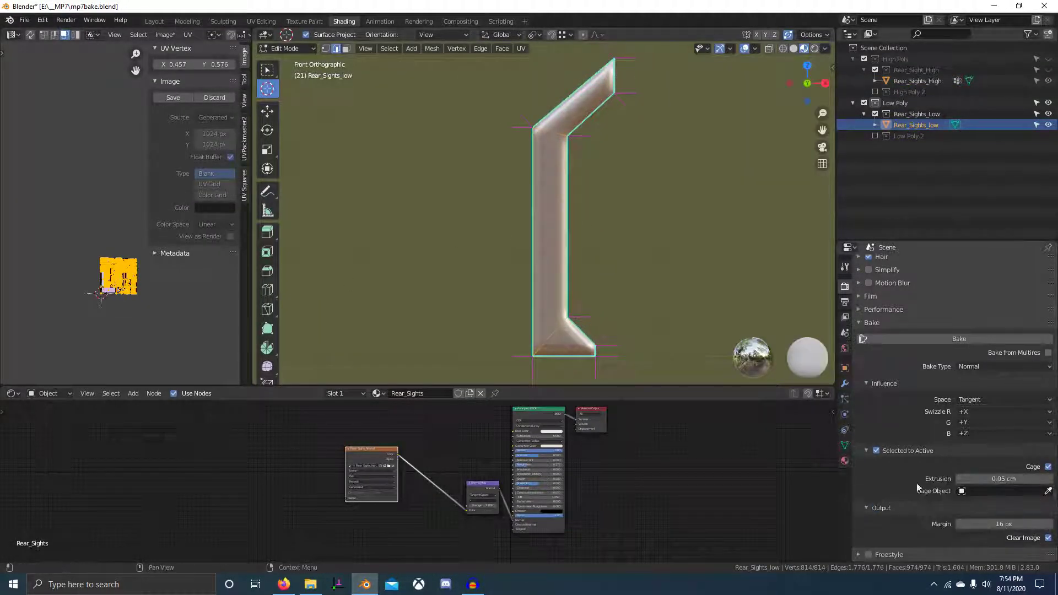
pyautogui.click(754, 49)
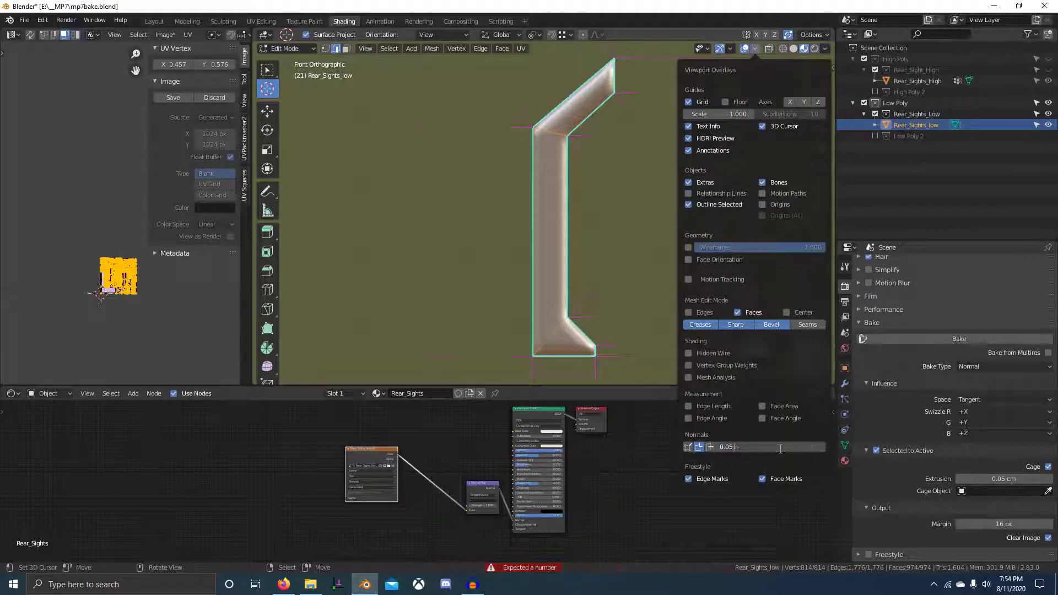
pyautogui.scroll(-3, 551, 232)
# Step: Set the bake cage's extrusion to 0.02 cm
pyautogui.moveTo(551, 231); pyautogui.dragTo(584, 300, button='middle')
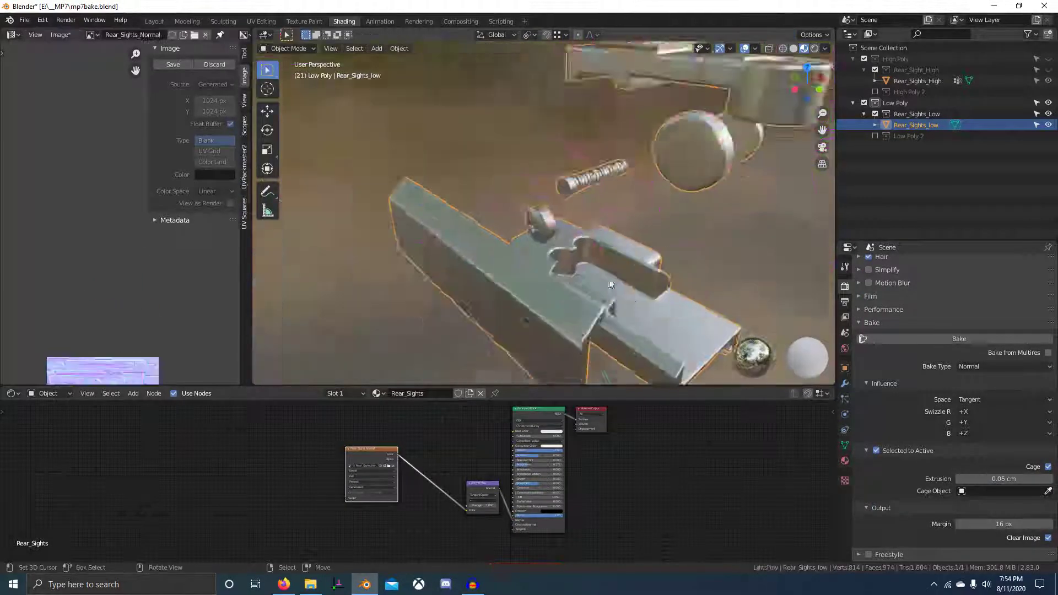
pyautogui.moveTo(551, 301); pyautogui.dragTo(606, 298, button='middle')
pyautogui.click(998, 477)
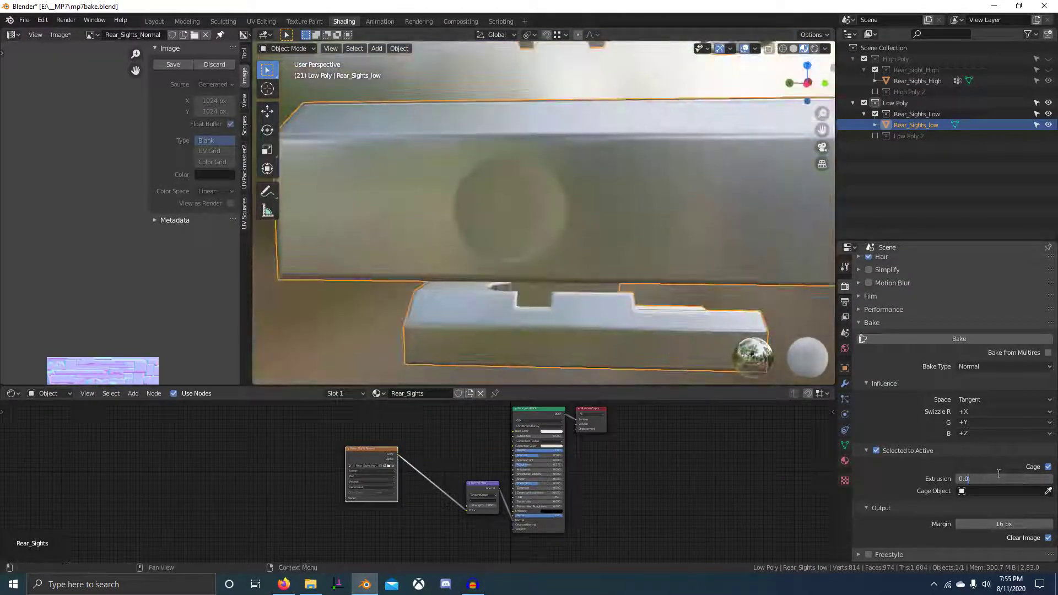
pyautogui.scroll(-3, 692, 272)
pyautogui.moveTo(692, 272); pyautogui.dragTo(562, 259, button='middle')
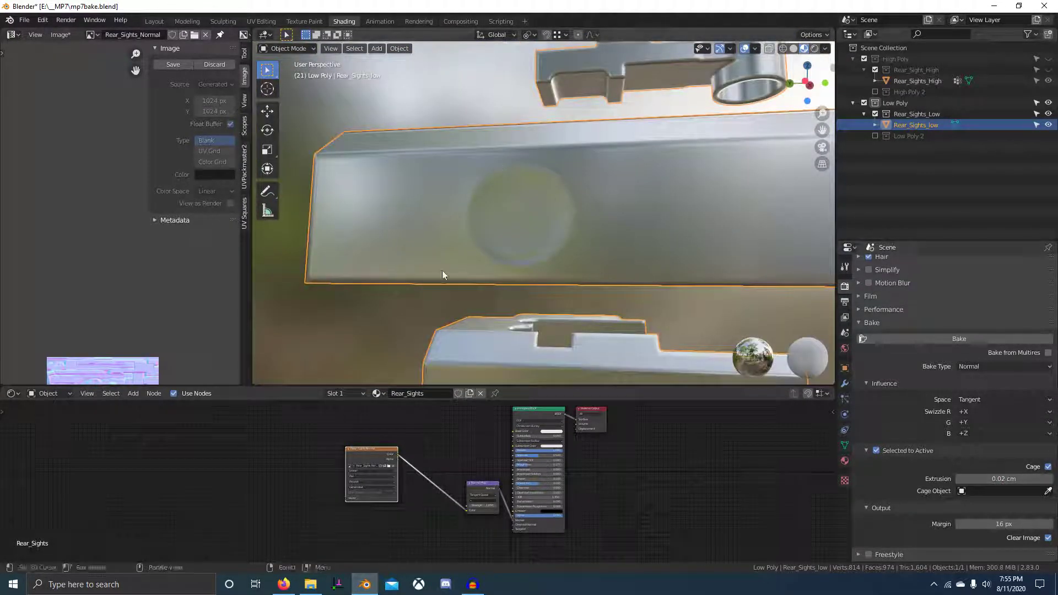
# Step: Examine the side plate's round recess and the node setup with the 0.02 cm cage extrusion
pyautogui.moveTo(444, 219); pyautogui.dragTo(519, 186, button='middle')
pyautogui.scroll(3, 418, 474)
pyautogui.scroll(2, 544, 277)
pyautogui.scroll(-2, 550, 260)
pyautogui.scroll(3, 549, 259)
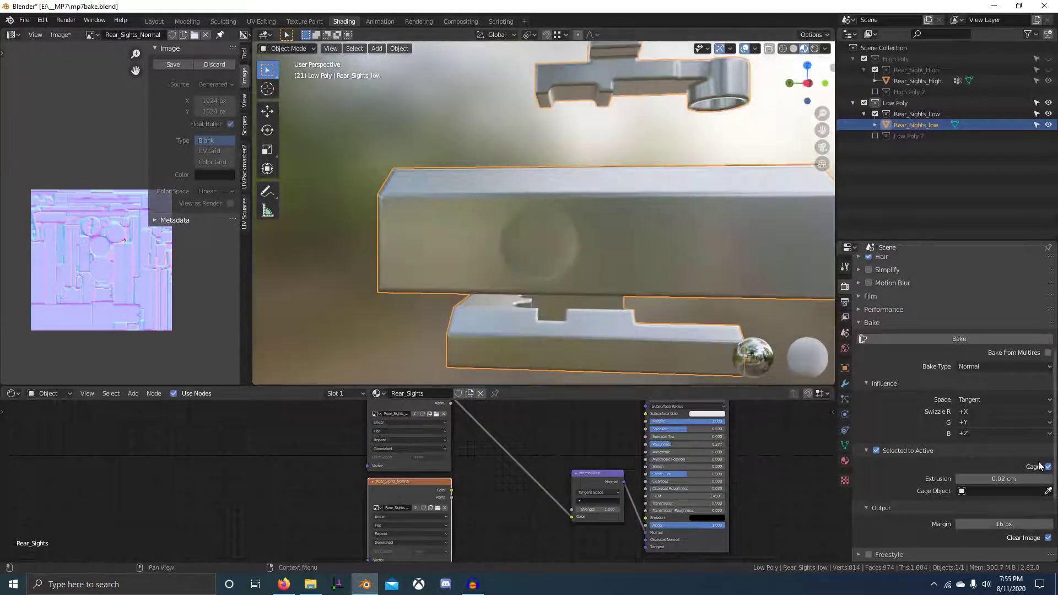
pyautogui.scroll(-2, 551, 474)
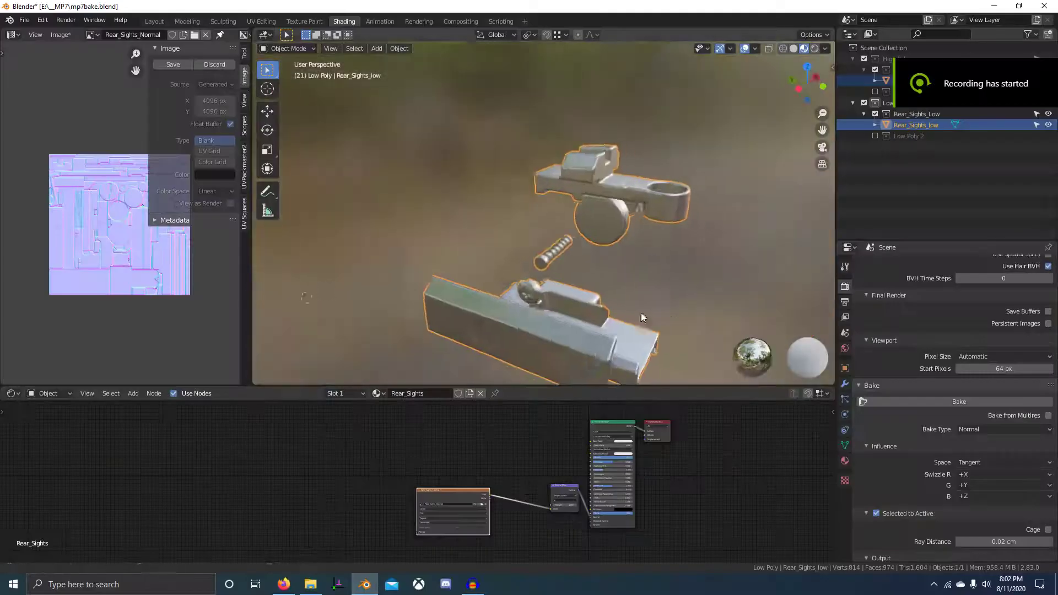
# Step: Inspect the baked normal map across the rear sight parts and review the render tile settings
pyautogui.scroll(3, 573, 266)
pyautogui.moveTo(573, 266); pyautogui.dragTo(534, 269, button='middle')
pyautogui.scroll(-3, 534, 269)
pyautogui.scroll(-5, 1000, 415)
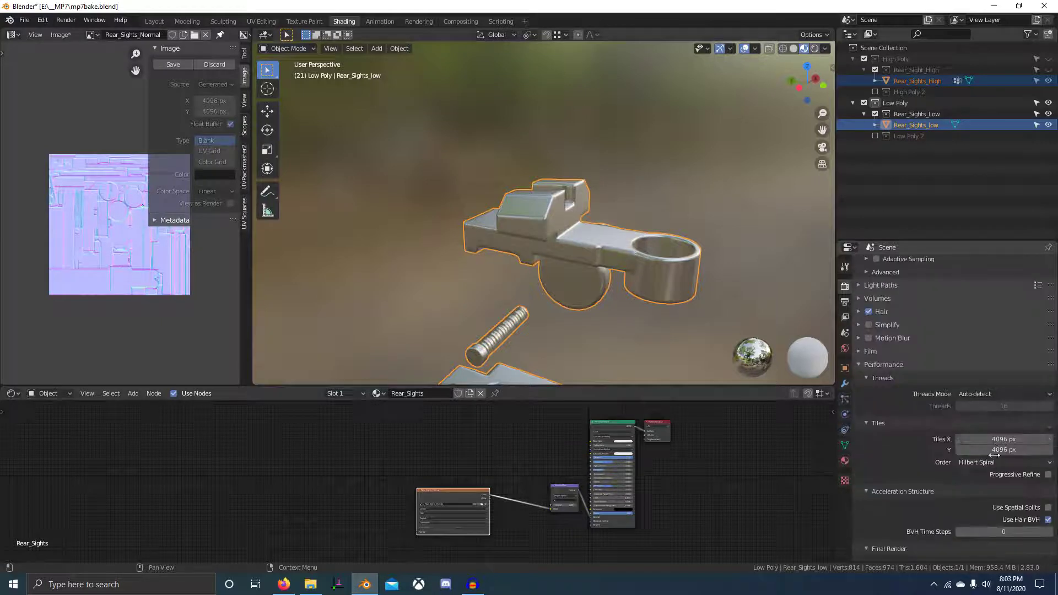
pyautogui.scroll(2, 572, 435)
pyautogui.moveTo(540, 259); pyautogui.dragTo(500, 276, button='middle')
pyautogui.scroll(3, 638, 273)
pyautogui.hotkey('alt', 'Tab')
pyautogui.hotkey('ctrl', 'Tab')
pyautogui.hotkey('ctrl', 'Tab')
pyautogui.hotkey('alt', 'Tab')
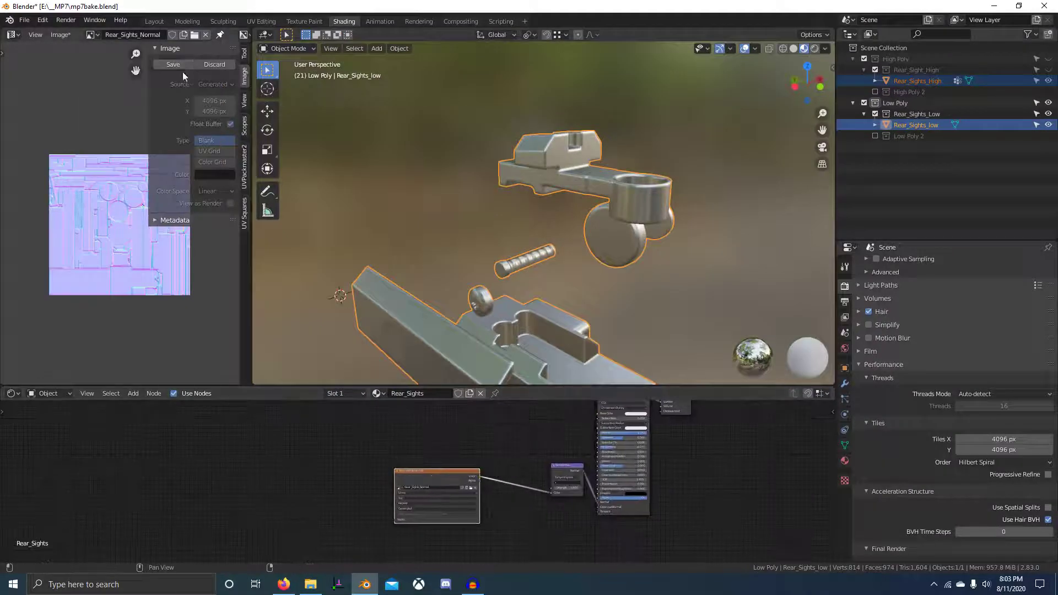
# Step: Save the normal map as Rear_Sights_Normal.exr in OpenEXR format inside a new Baked Textures folder
pyautogui.click(184, 65)
pyautogui.click(779, 178)
pyautogui.click(787, 193)
pyautogui.click(458, 157)
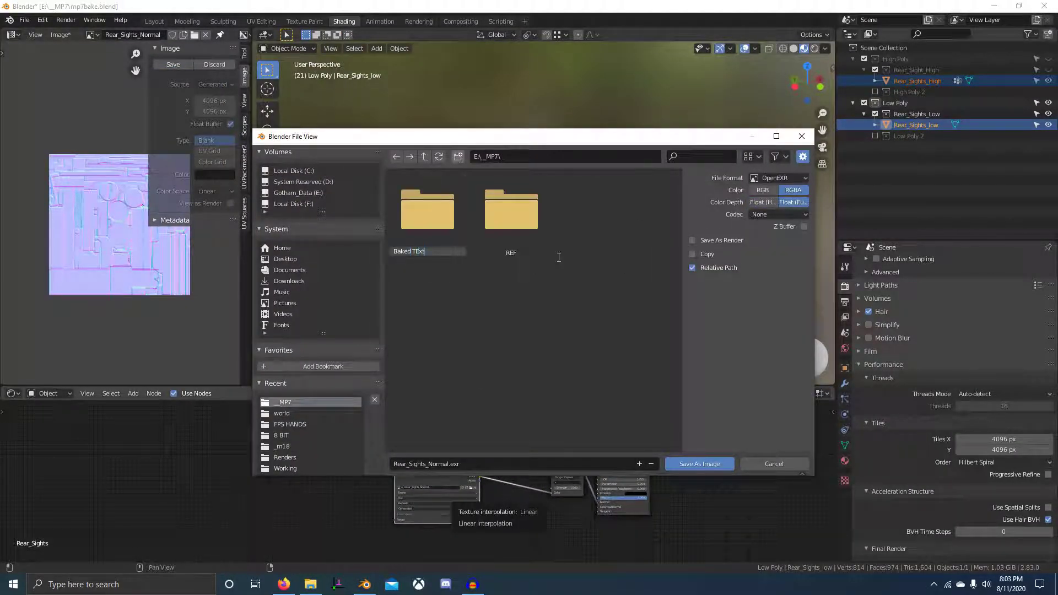
pyautogui.doubleClick(436, 237)
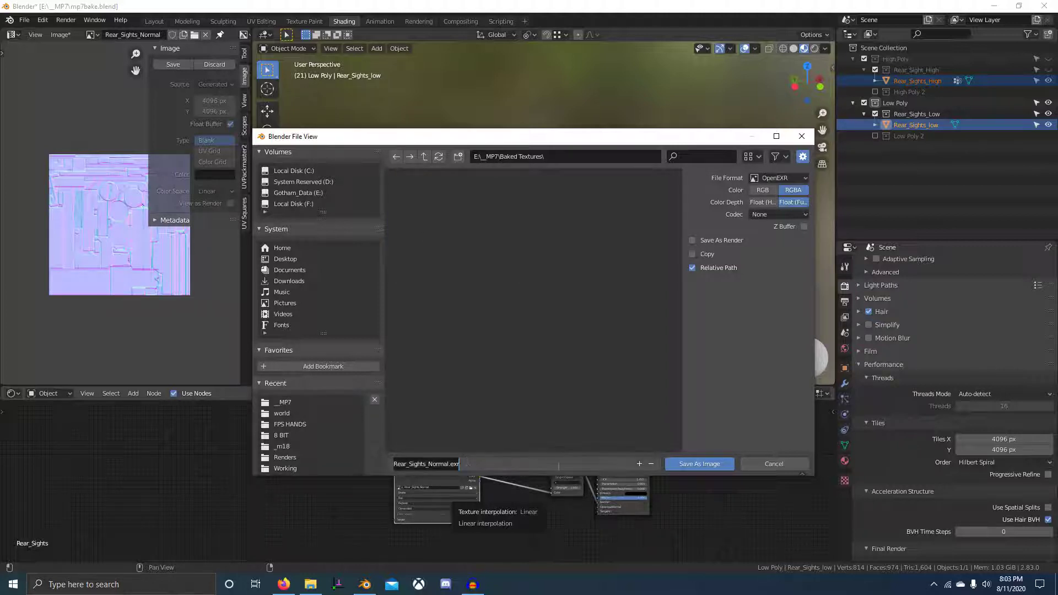
pyautogui.click(678, 465)
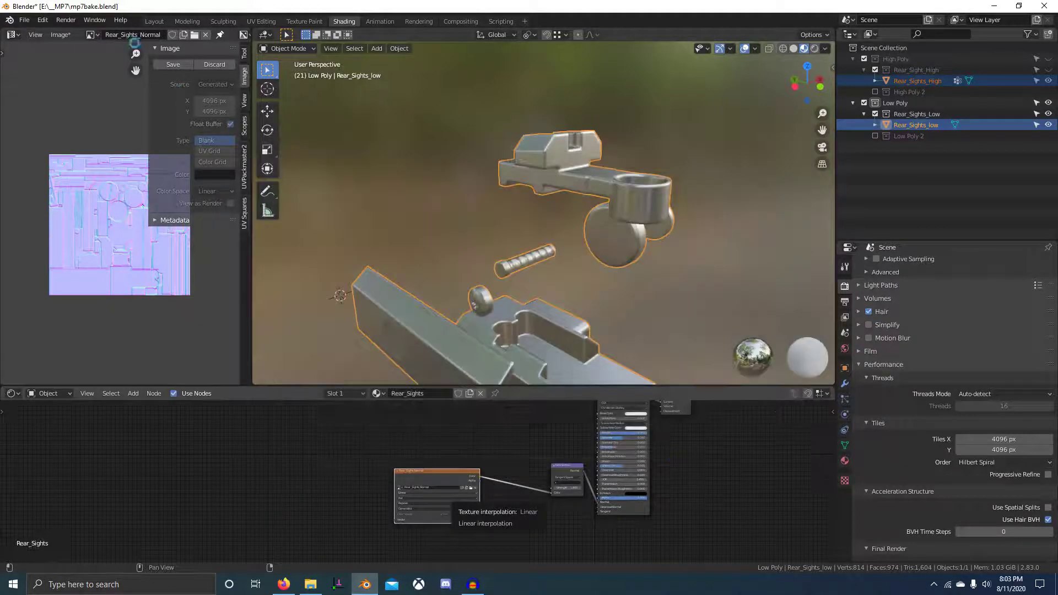
# Step: Show the Rear_Sights_Normal_Cage UnCage image and examine the side plate's round recess on the model
pyautogui.click(92, 35)
pyautogui.click(138, 130)
pyautogui.moveTo(386, 248); pyautogui.dragTo(683, 309, button='middle')
pyautogui.scroll(-15, 948, 385)
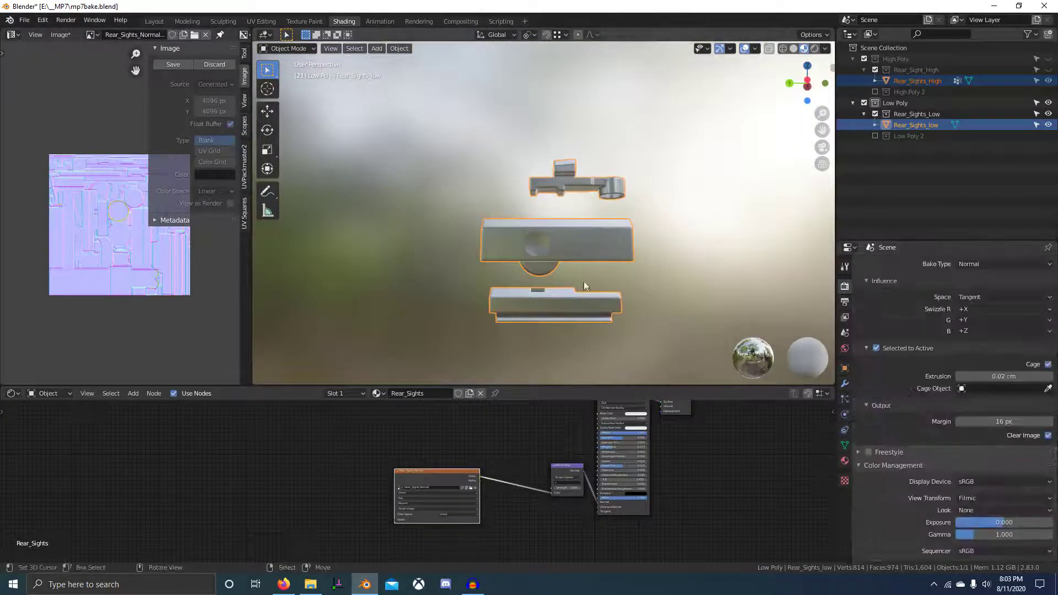
pyautogui.scroll(4, 686, 325)
pyautogui.scroll(-2, 708, 292)
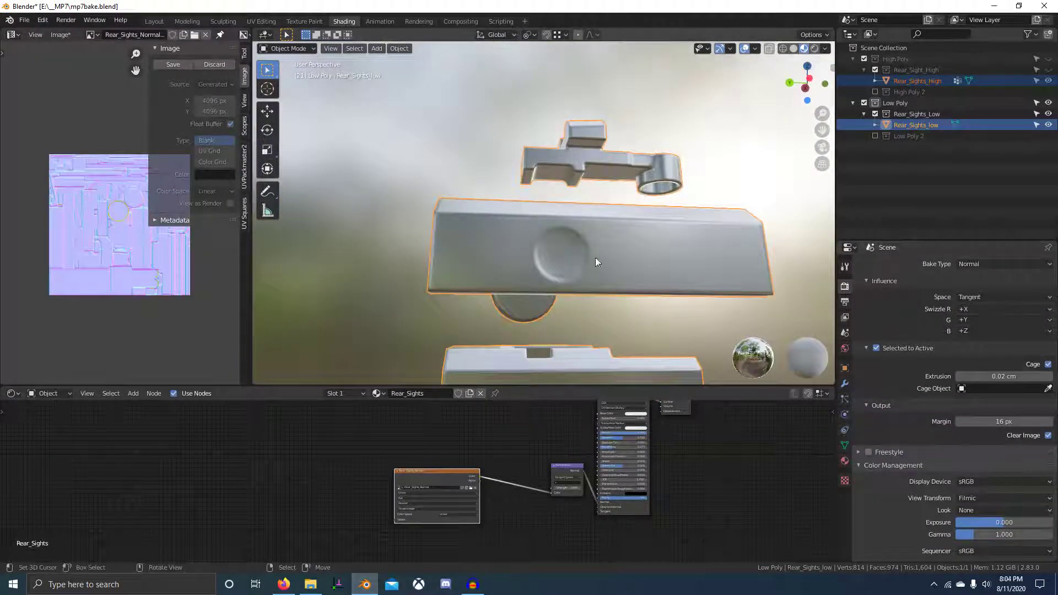
pyautogui.scroll(2, 575, 221)
pyautogui.moveTo(495, 249); pyautogui.dragTo(419, 209, button='middle')
# Step: Discard the displayed baked image and reduce its size to 1 x 1 px
pyautogui.click(214, 64)
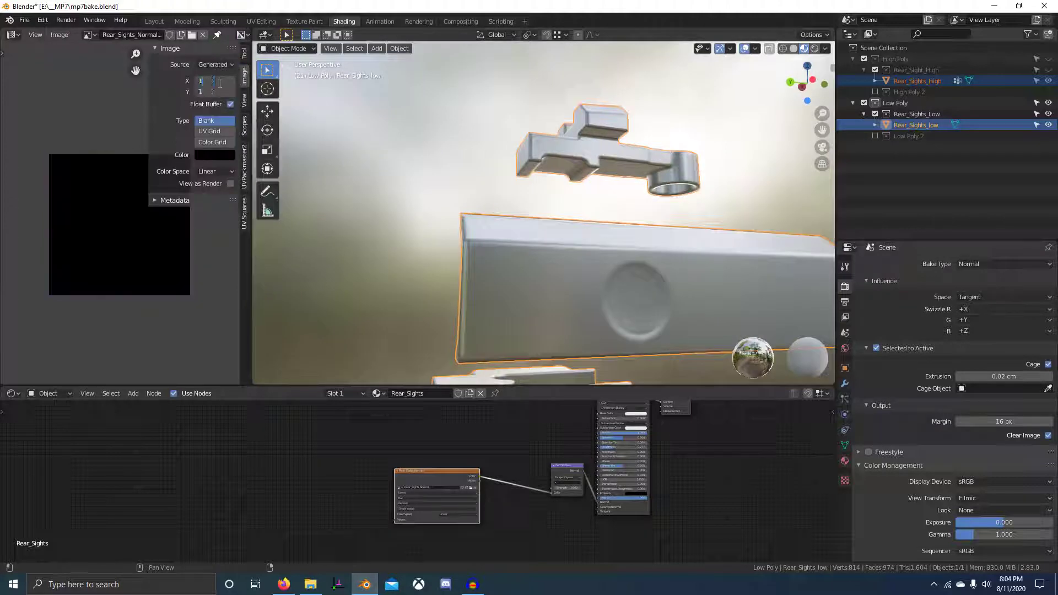
pyautogui.press('Return')
pyautogui.scroll(-4, 463, 227)
# Step: Unlink the displayed image, open Rear_Sights_Normal in its place and rename it "garbage"
pyautogui.click(202, 34)
pyautogui.click(88, 34)
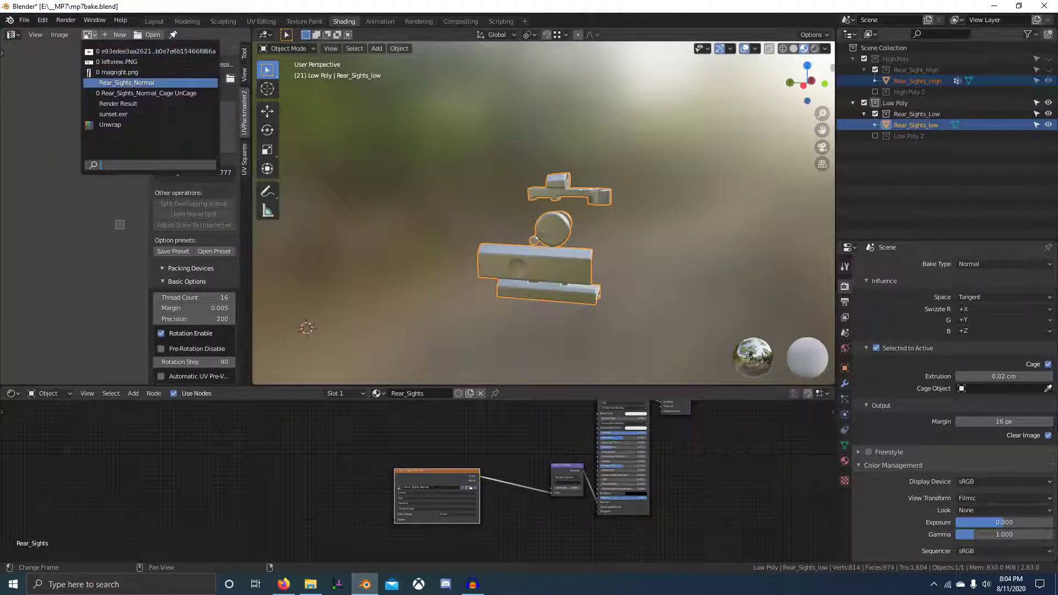
pyautogui.click(158, 83)
pyautogui.click(128, 34)
pyautogui.write('garbage')
pyautogui.press('Return')
# Step: Add two Ambient Occlusion nodes, one above the other, to the high-poly rear sight's High Poly material
pyautogui.moveTo(617, 232); pyautogui.dragTo(468, 330, button='middle')
pyautogui.scroll(4, 487, 240)
pyautogui.press('1')
pyautogui.scroll(-2, 548, 215)
pyautogui.hotkey('shift', 'a')
pyautogui.click(435, 436)
pyautogui.press('Return')
pyautogui.scroll(4, 393, 474)
pyautogui.scroll(-1, 423, 508)
pyautogui.hotkey('ctrl', 'space')
pyautogui.scroll(1, 476, 236)
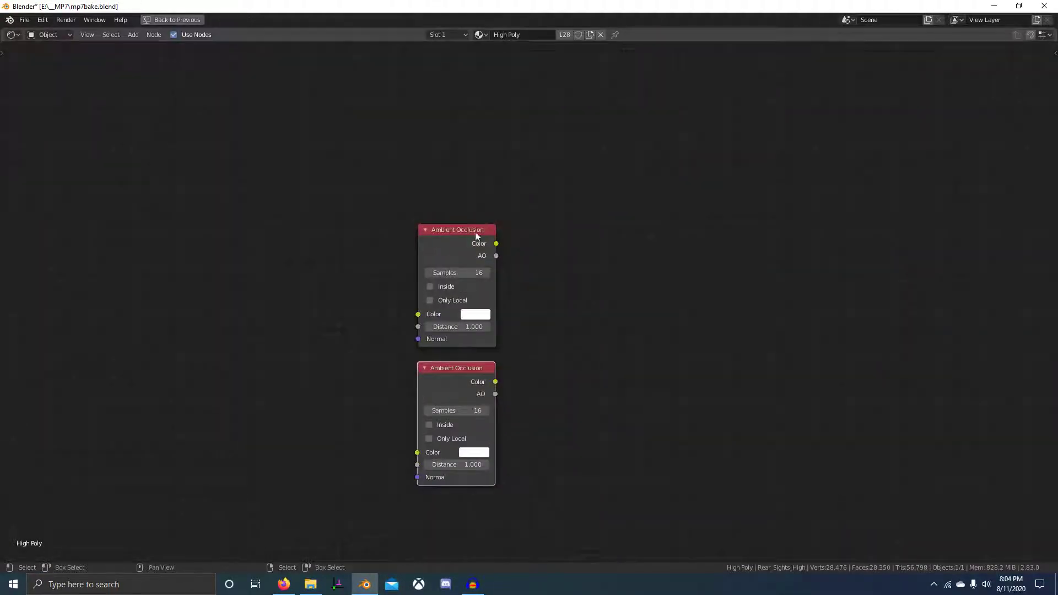
# Step: Enable Inside on the lower Ambient Occlusion node and feed both Distance inputs from a Value node of 0.5
pyautogui.click(429, 425)
pyautogui.click(292, 306)
pyautogui.moveTo(331, 319); pyautogui.dragTo(418, 326)
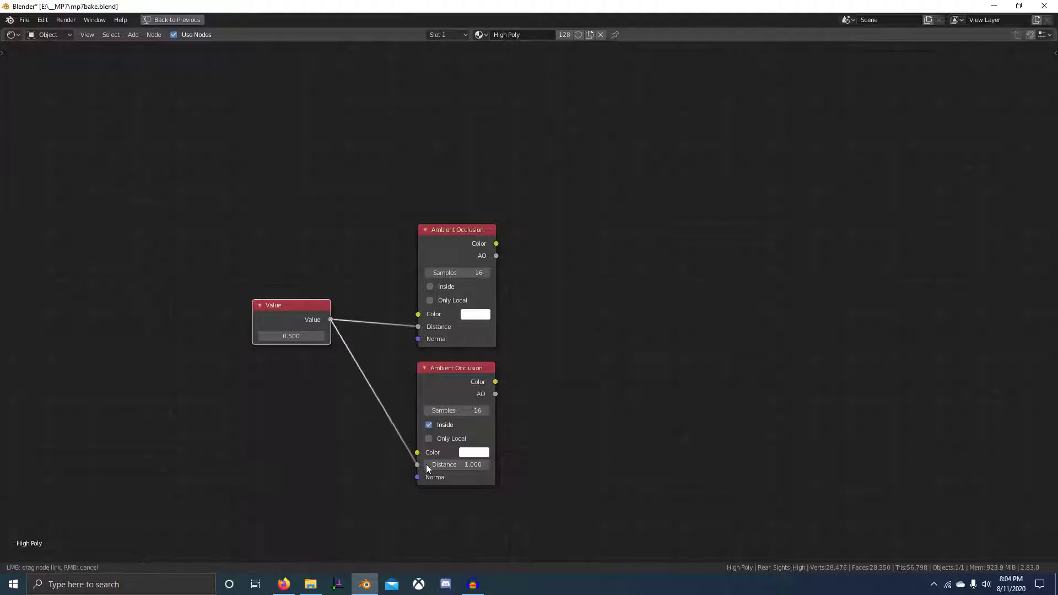
# Step: Add a Map Range node beside the lower Ambient Occlusion node
pyautogui.moveTo(544, 369); pyautogui.dragTo(476, 364, button='middle')
pyautogui.hotkey('shift', 'a')
pyautogui.click(557, 289)
pyautogui.write('map ra')
pyautogui.press('Return')
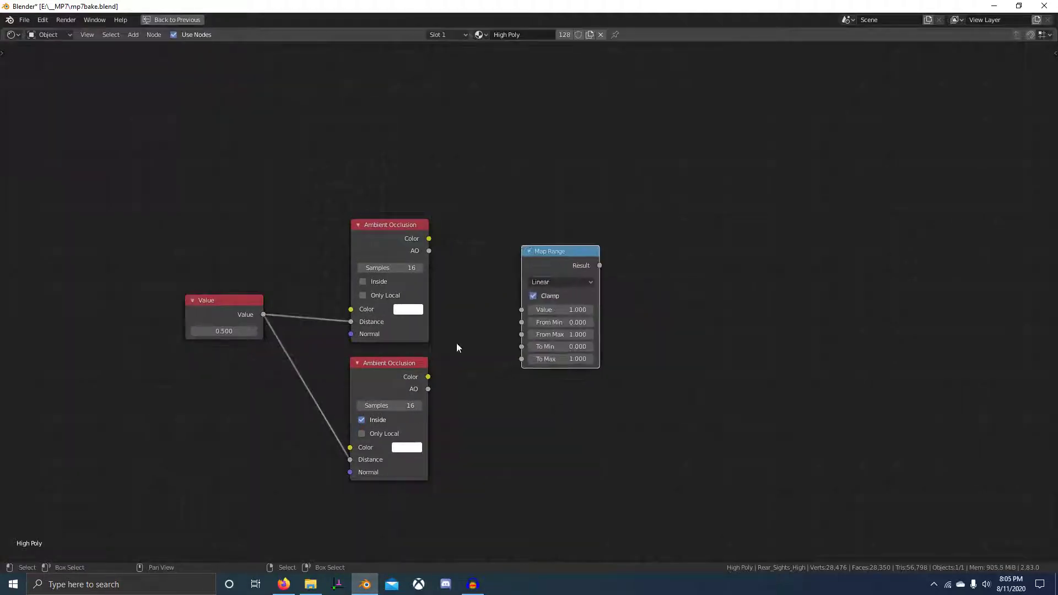
pyautogui.click(549, 402)
pyautogui.scroll(1, 548, 455)
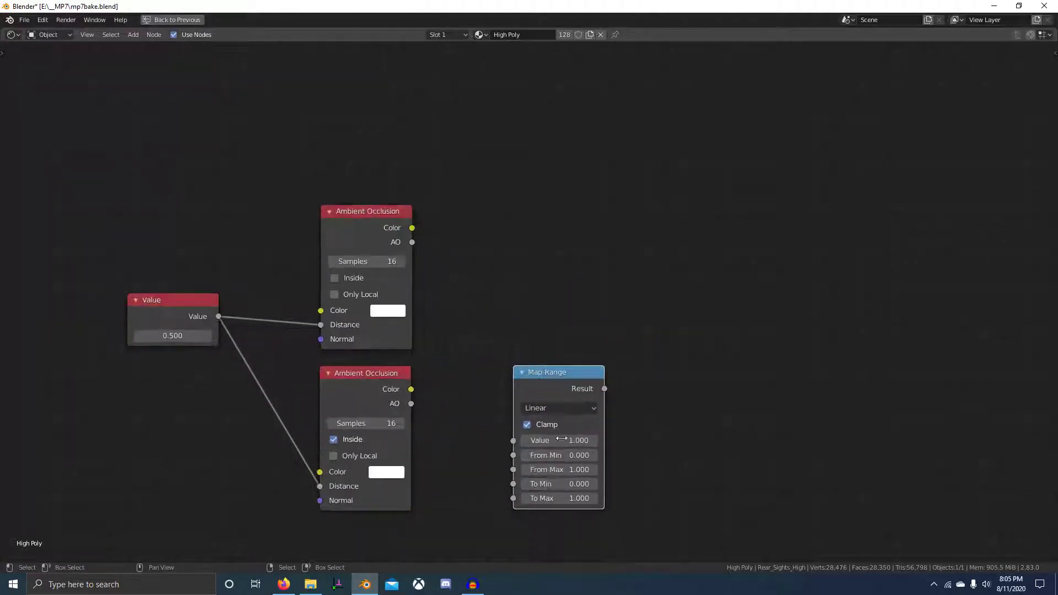
# Step: Link the lower AO output to the Map Range value and duplicate that node for the upper AO output
pyautogui.moveTo(518, 440); pyautogui.dragTo(513, 441)
pyautogui.hotkey('shift', 'd')
pyautogui.click(513, 267)
pyautogui.scroll(1, 395, 220)
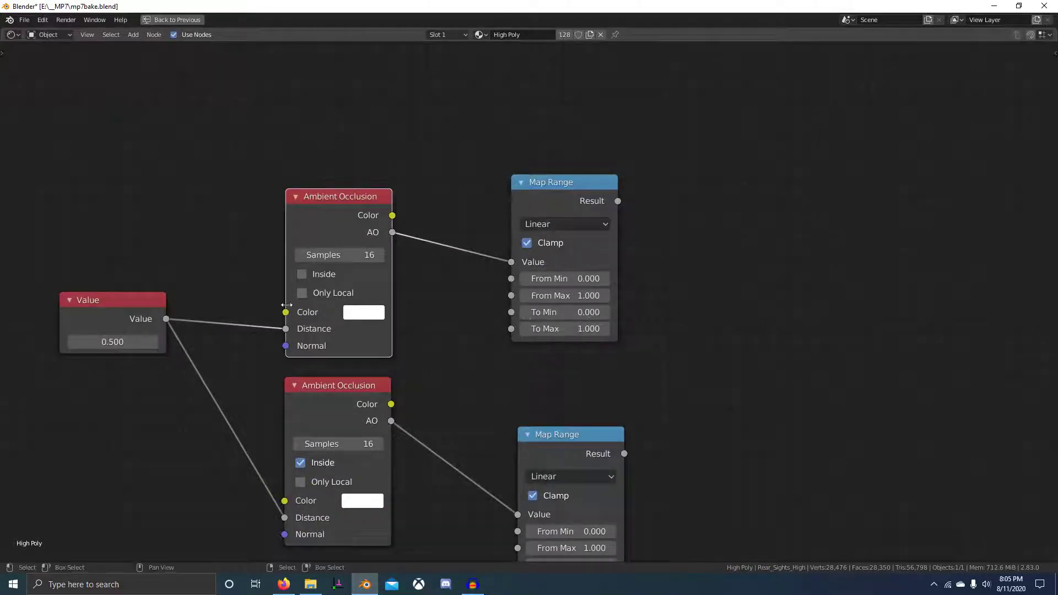
# Step: Set the upper Map Range's To Max to 0.5, and the lower one's To Min to 1 and To Max to 0.5
pyautogui.write('.5')
pyautogui.press('Return')
pyautogui.scroll(-1, 479, 337)
pyautogui.scroll(2, 373, 304)
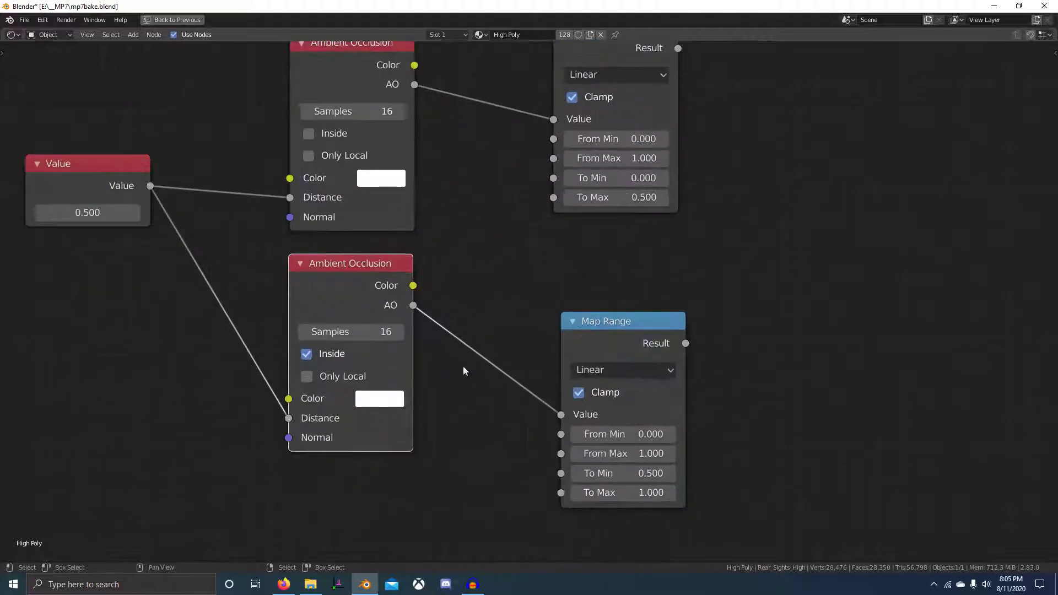
pyautogui.write('.5')
pyautogui.press('Return')
# Step: Combine both Map Range results in a MixRGB node set to Overlay with a factor of 1
pyautogui.scroll(-1, 642, 491)
pyautogui.hotkey('shift', 'a')
pyautogui.click(738, 207)
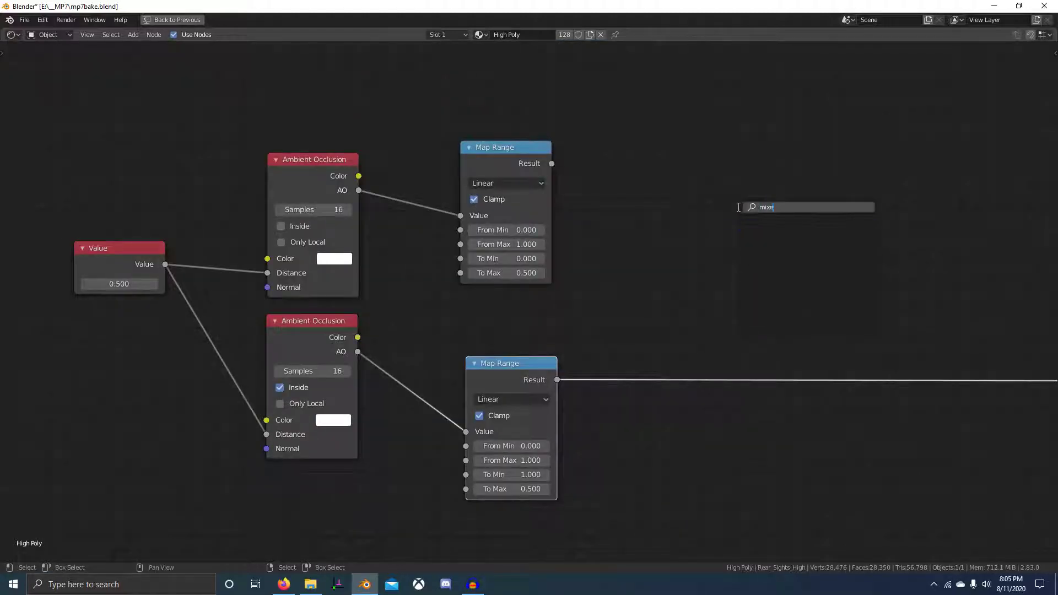
pyautogui.click(755, 237)
pyautogui.click(754, 222)
pyautogui.keyDown('ctrl'); pyautogui.scroll(-8, 754, 222); pyautogui.keyUp('ctrl')
pyautogui.press('f')
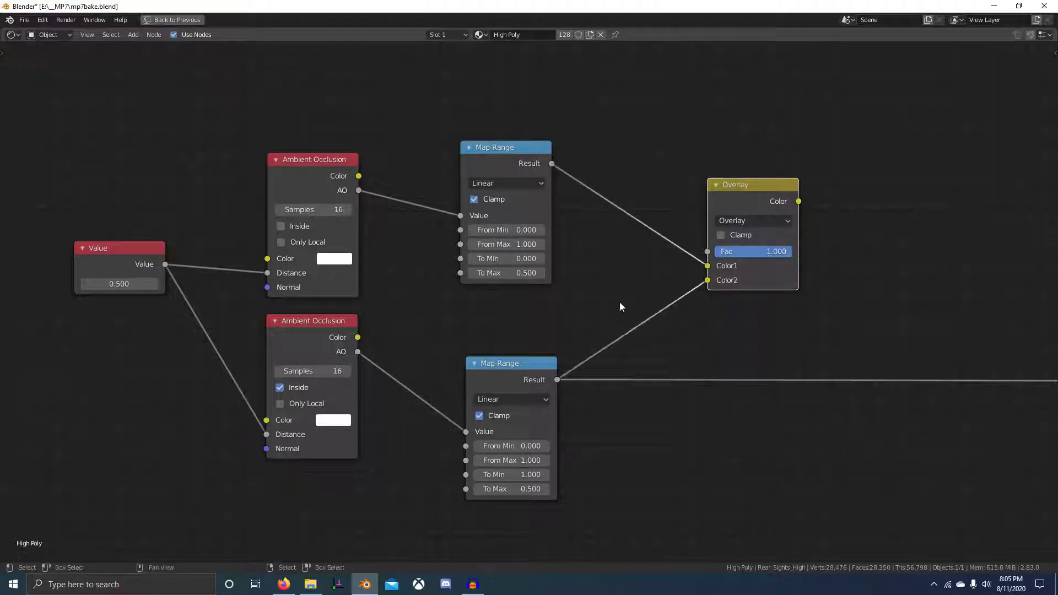
# Step: Set the Value node driving both occlusion distances to 0.01 while previewing the rendered high-poly model
pyautogui.hotkey('ctrl', 'space')
pyautogui.scroll(4, 351, 467)
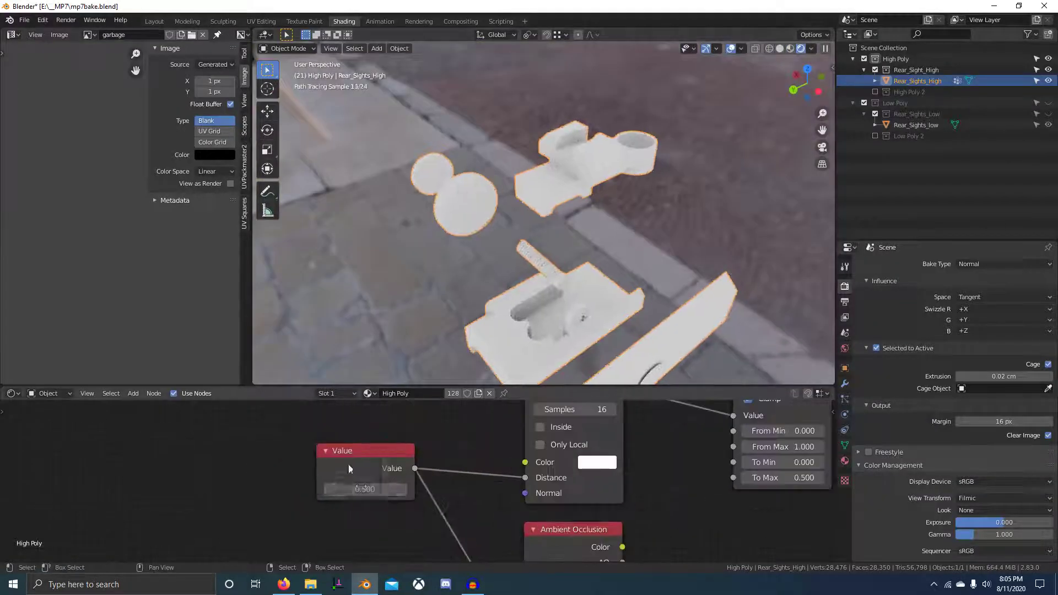
pyautogui.doubleClick(365, 489)
pyautogui.write('0.01')
pyautogui.press('Return')
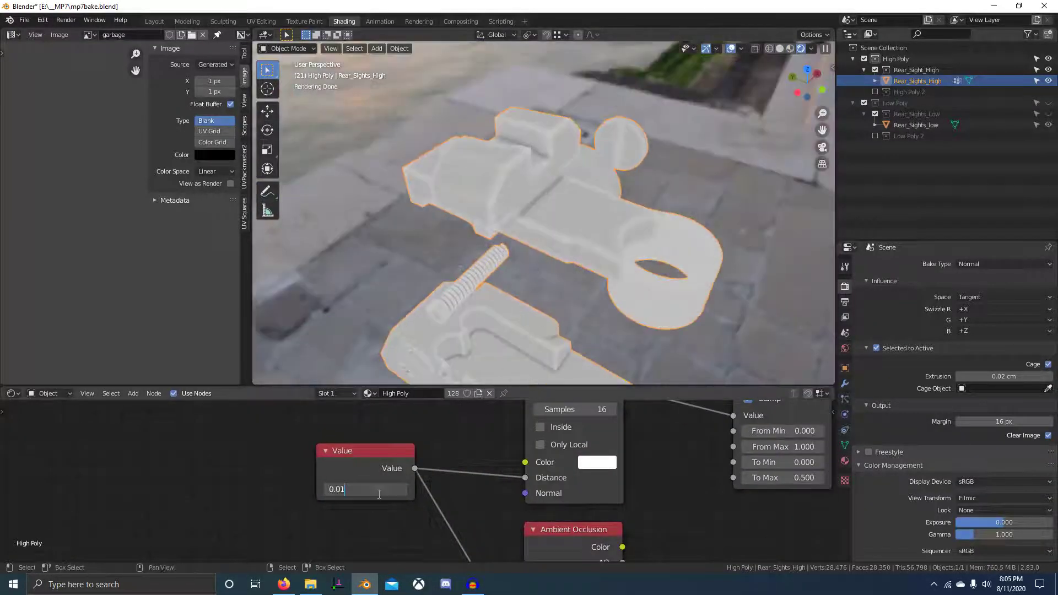
pyautogui.press('Return')
pyautogui.scroll(3, 628, 304)
pyautogui.scroll(-6, 474, 477)
pyautogui.scroll(2, 412, 470)
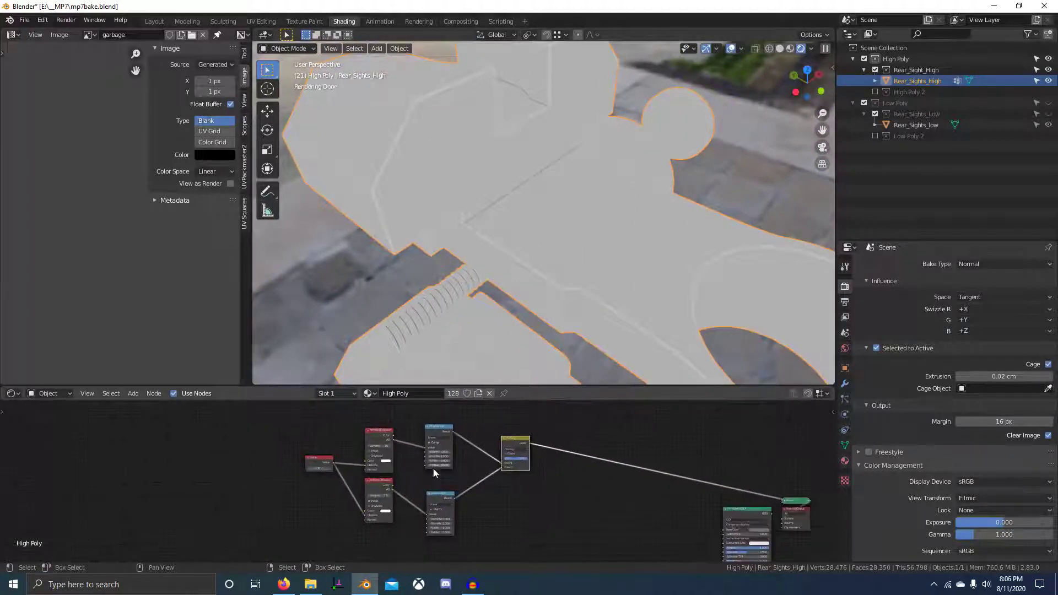
# Step: Delete the copied Multiply and Bevel nodes beside the ambient occlusion setup
pyautogui.scroll(-3, 548, 544)
pyautogui.scroll(7, 317, 468)
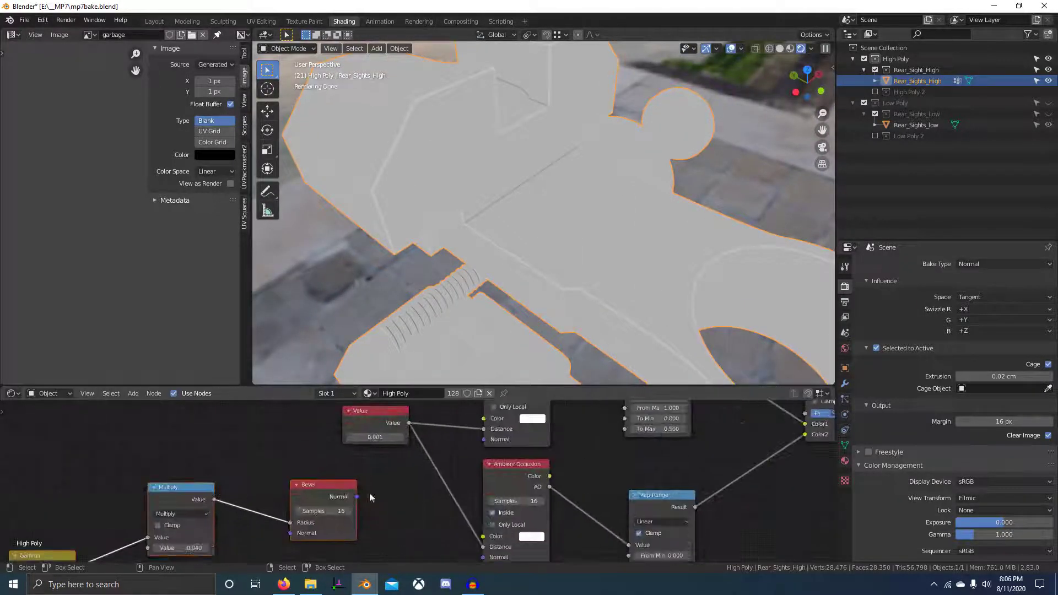
pyautogui.scroll(-5, 544, 279)
pyautogui.scroll(-4, 320, 475)
pyautogui.scroll(4, 542, 210)
pyautogui.press('x')
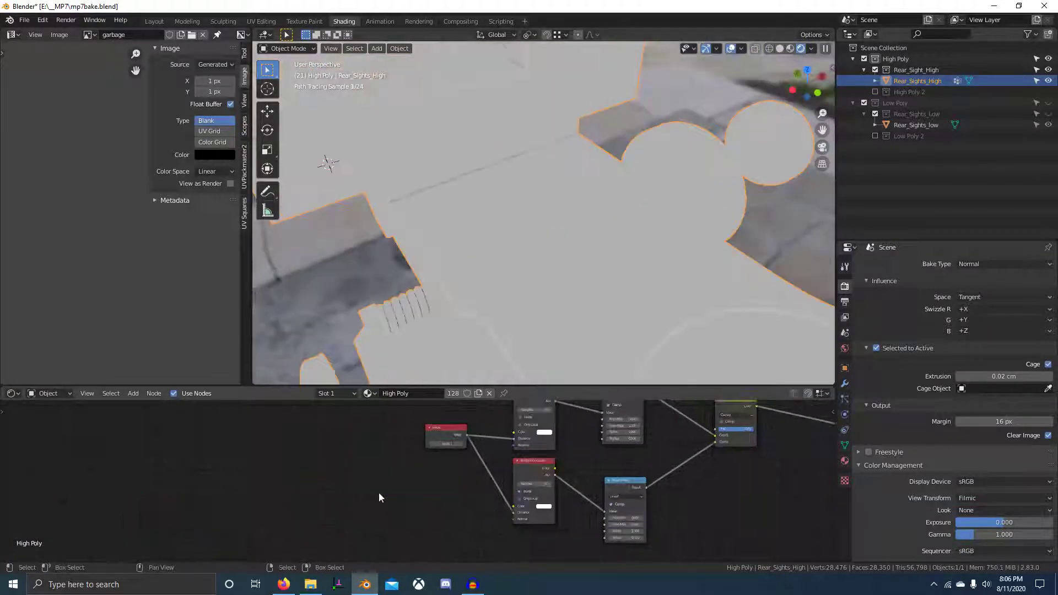
# Step: Duplicate the occlusion setup with a different distance value and blend both results in another Overlay node with a factor of 0.5
pyautogui.scroll(-4, 543, 210)
pyautogui.scroll(-2, 455, 438)
pyautogui.moveTo(275, 401); pyautogui.dragTo(584, 533)
pyautogui.scroll(5, 413, 455)
pyautogui.click(409, 473)
pyautogui.press('Return')
pyautogui.scroll(-5, 521, 462)
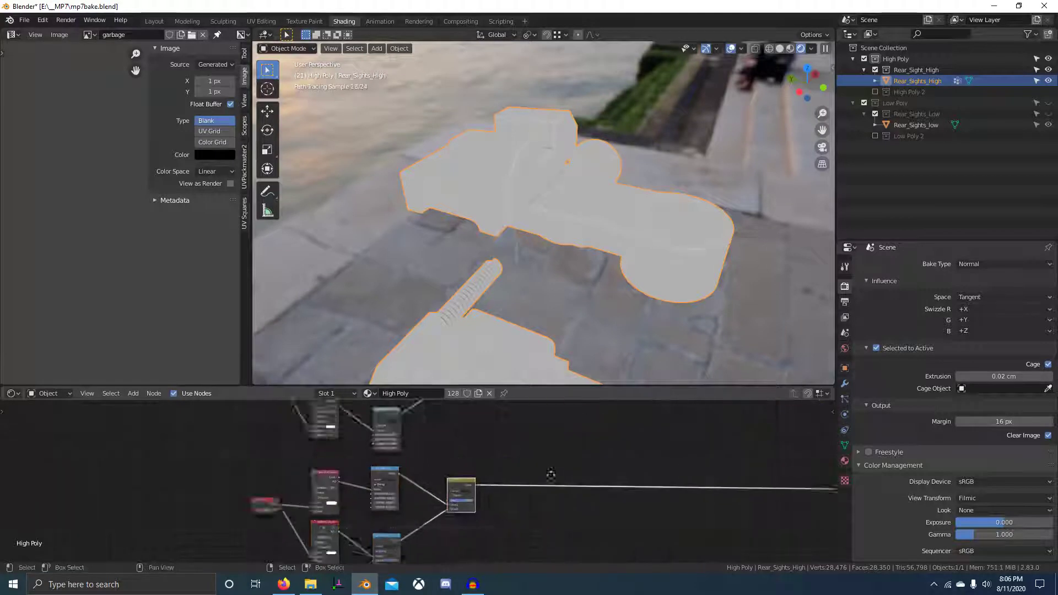
pyautogui.scroll(5, 485, 451)
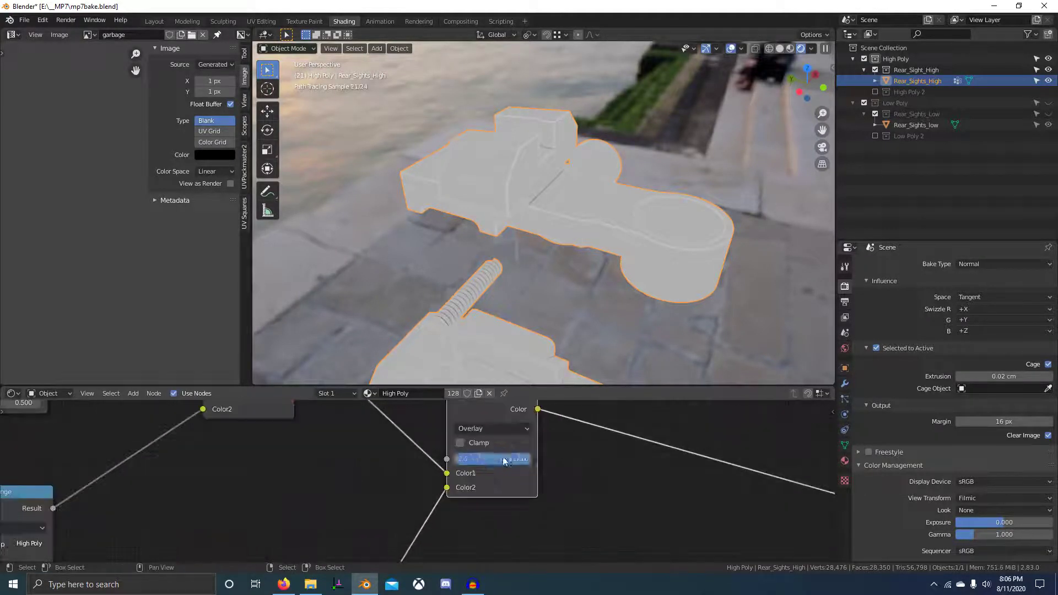
pyautogui.scroll(-5, 508, 459)
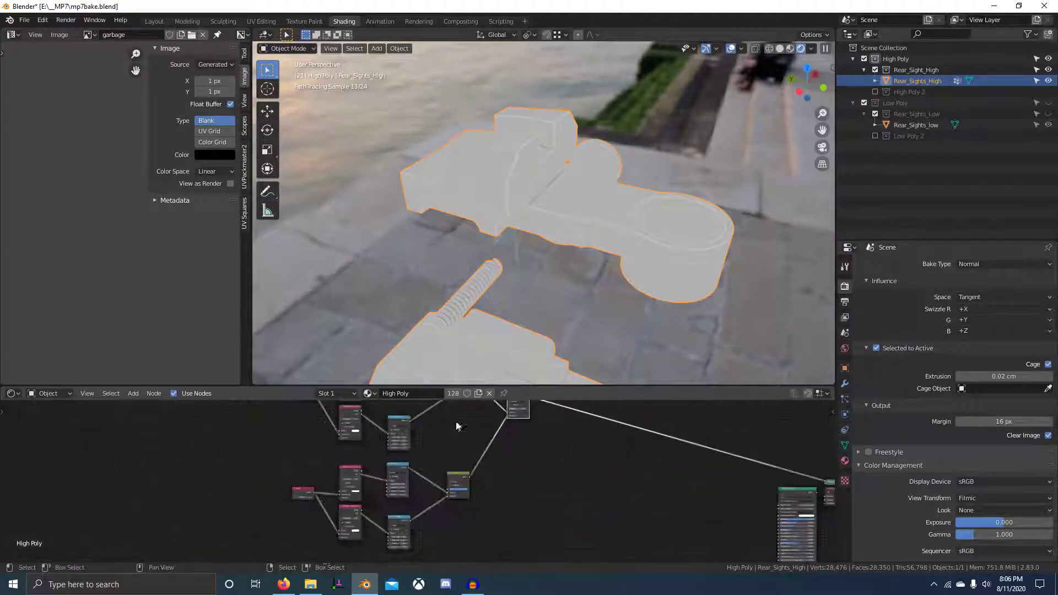
# Step: Duplicate the occlusion setup as a third layer and double the distance in its Value node
pyautogui.scroll(5, 298, 504)
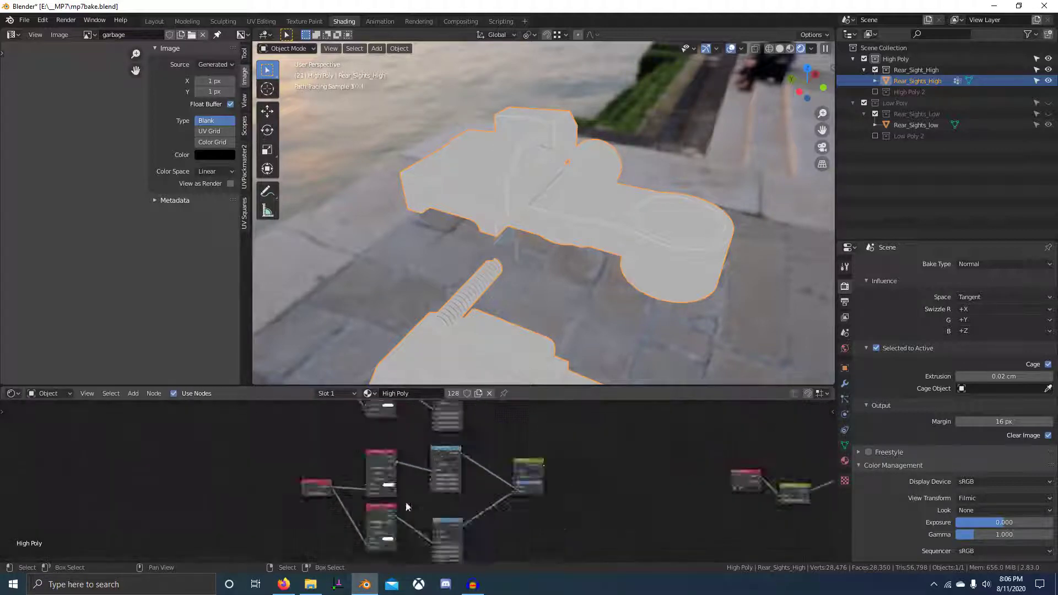
pyautogui.doubleClick(335, 464)
pyautogui.write('*2')
pyautogui.press('Return')
# Step: Blend the third occlusion layer over the first two with an Overlay node at factor 0.25, and preview the mix
pyautogui.scroll(-4, 335, 466)
pyautogui.scroll(5, 407, 485)
pyautogui.doubleClick(437, 489)
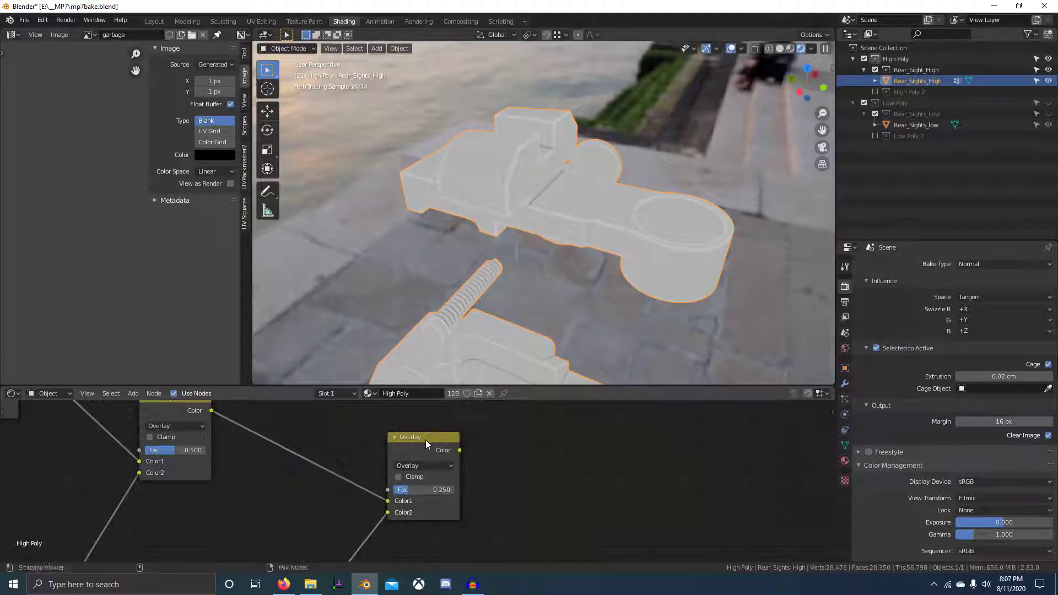
pyautogui.scroll(-2, 395, 474)
pyautogui.scroll(5, 546, 285)
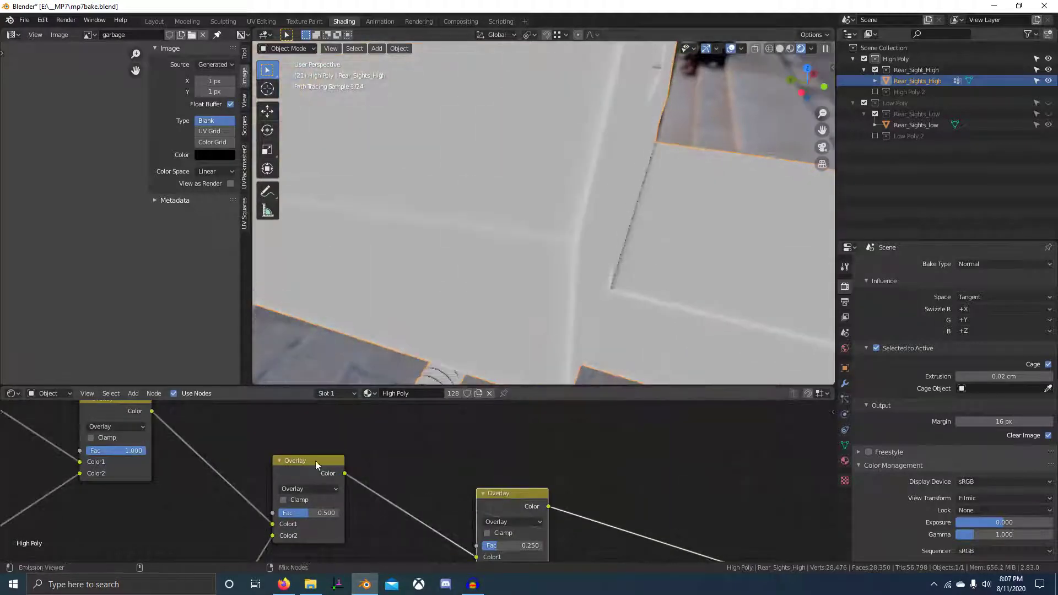
# Step: Insert a Map Range node after the 0.25 Overlay node and add a Value node beneath it
pyautogui.scroll(-5, 563, 217)
pyautogui.scroll(-1, 579, 441)
pyautogui.hotkey('shift', 'a')
pyautogui.click(595, 427)
pyautogui.write('map ra')
pyautogui.press('Return')
pyautogui.scroll(-1, 566, 464)
pyautogui.click(567, 435)
# Step: Add a Math node set to Subtract, feeding To Max with its result and To Min with the Value node
pyautogui.hotkey('shift', 'a')
pyautogui.click(554, 443)
pyautogui.write('abs')
pyautogui.press('Return')
pyautogui.scroll(2, 556, 496)
pyautogui.click(562, 503)
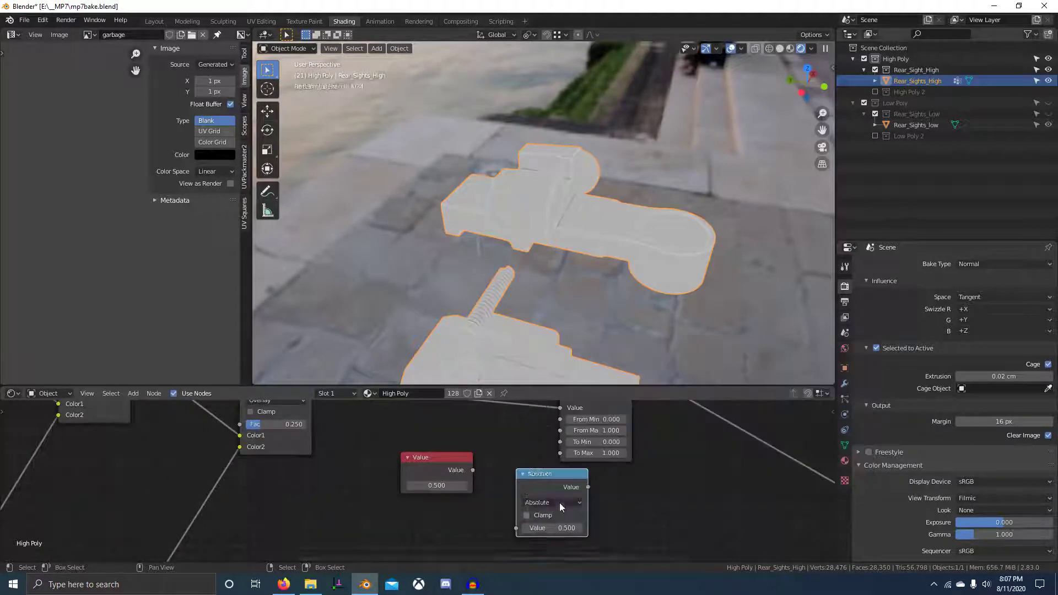
pyautogui.click(537, 383)
pyautogui.moveTo(565, 460); pyautogui.dragTo(560, 453)
pyautogui.moveTo(436, 457); pyautogui.dragTo(560, 441)
# Step: Try several amounts in the Map Range's Value node, including 0.1 and 0, while viewing the rendered sight
pyautogui.doubleClick(388, 485)
pyautogui.write('0.1')
pyautogui.press('Return')
pyautogui.scroll(-1, 537, 469)
pyautogui.doubleClick(384, 492)
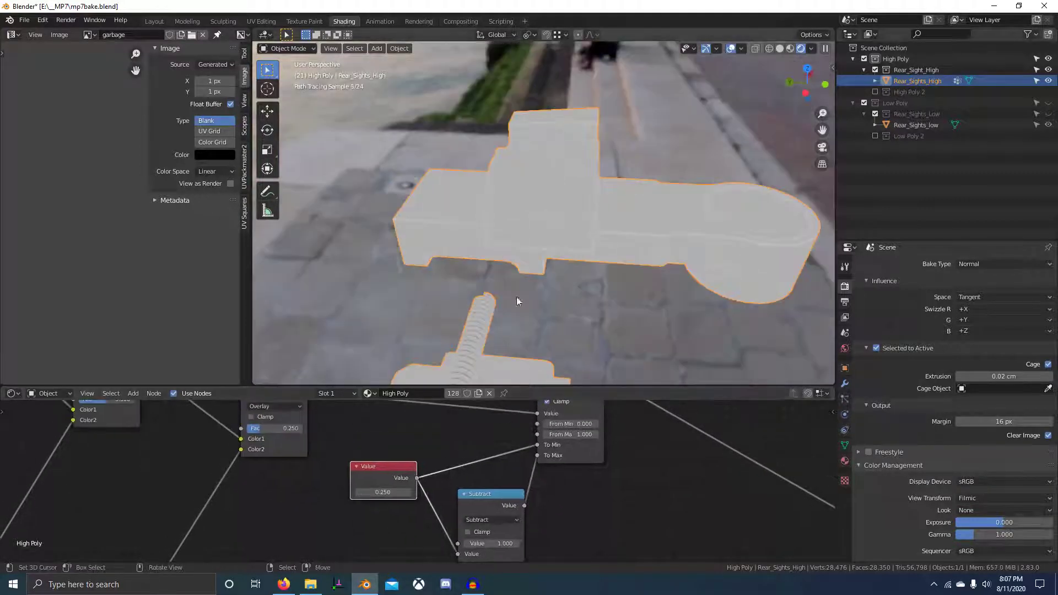
pyautogui.moveTo(517, 301); pyautogui.dragTo(496, 342, button='middle')
pyautogui.doubleClick(386, 492)
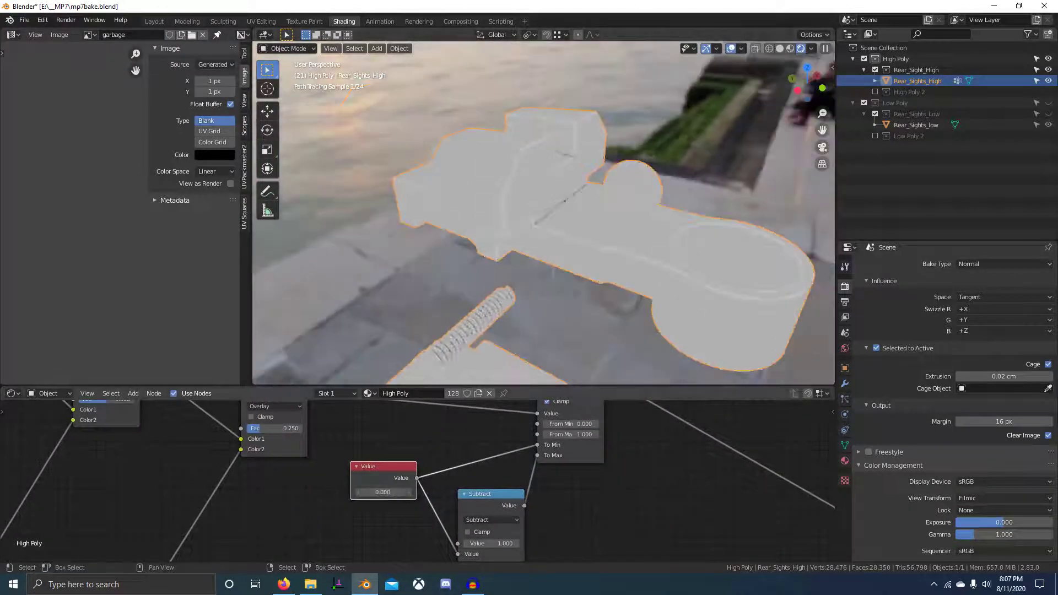
pyautogui.scroll(-4, 435, 433)
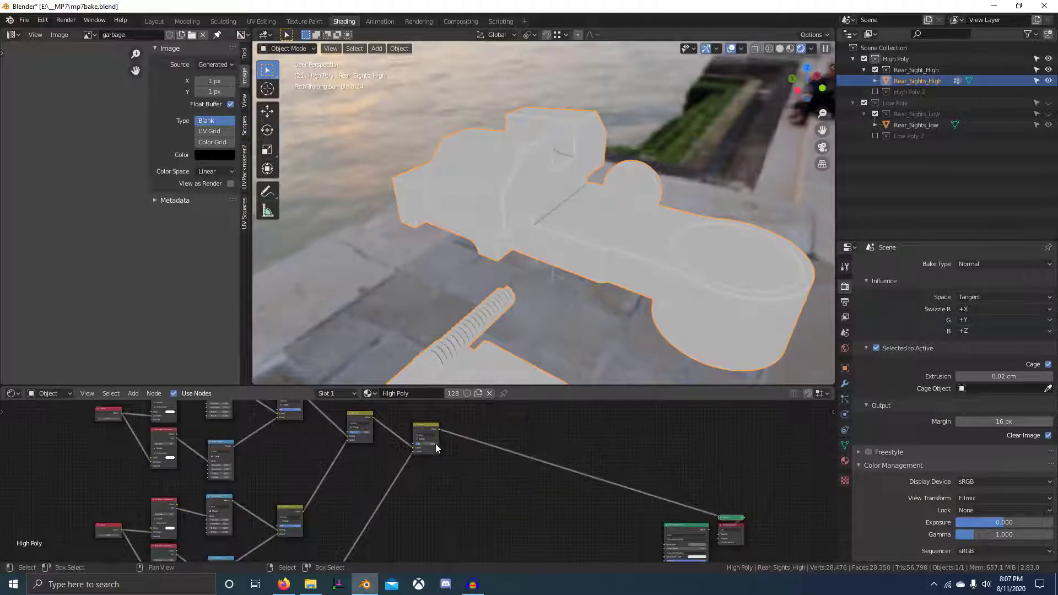
# Step: Enter a new distance in the Value node of the second occlusion layer and review the rendered sight
pyautogui.moveTo(595, 309)
pyautogui.mouseDown(button='middle')
pyautogui.moveTo(633, 340)
pyautogui.moveTo(480, 329)
pyautogui.moveTo(602, 296)
pyautogui.moveTo(539, 317)
pyautogui.moveTo(523, 352)
pyautogui.mouseUp(button='middle')
pyautogui.scroll(-2, 498, 462)
pyautogui.scroll(5, 498, 462)
pyautogui.press('Return')
pyautogui.scroll(-2, 431, 463)
pyautogui.scroll(-4, 458, 520)
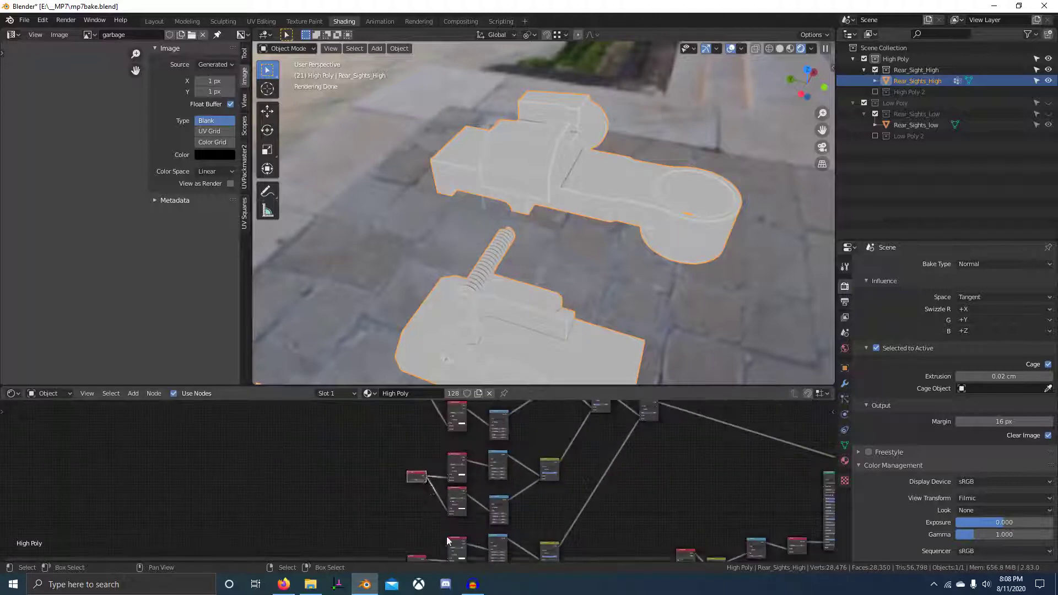
# Step: Add a Math node set to Multiply for driving the second occlusion layer from the first Value node
pyautogui.scroll(2, 419, 485)
pyautogui.hotkey('shift', 'a')
pyautogui.moveTo(385, 462)
pyautogui.moveTo(334, 526)
pyautogui.click(433, 500)
pyautogui.scroll(3, 434, 497)
pyautogui.click(424, 451)
pyautogui.scroll(-3, 424, 451)
pyautogui.scroll(2, 359, 472)
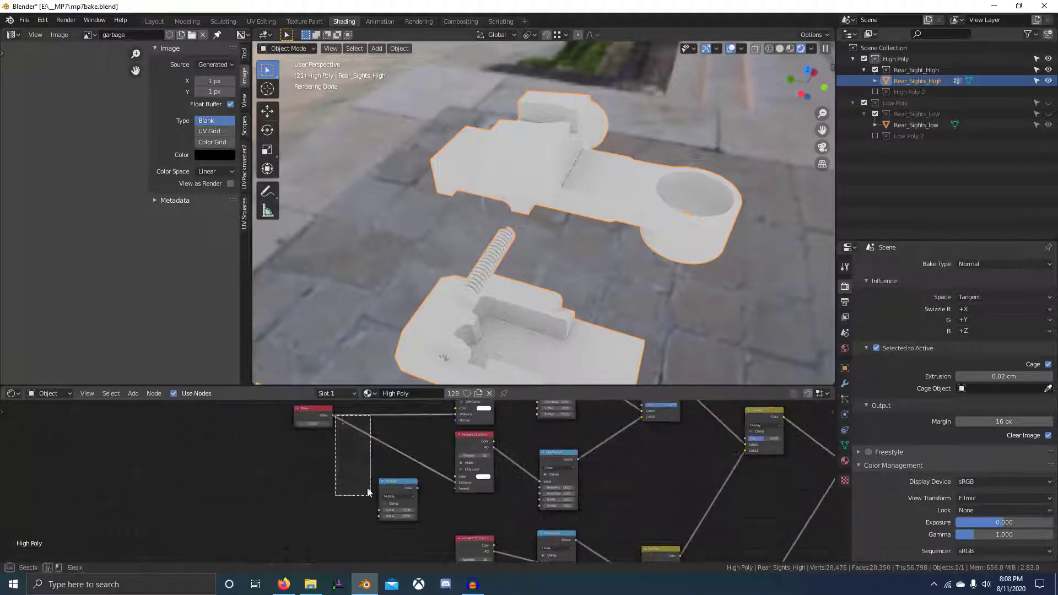
# Step: Link the first Value node through the Multiply node set to 2 into the second layer's occlusion distances
pyautogui.moveTo(381, 512); pyautogui.dragTo(380, 513)
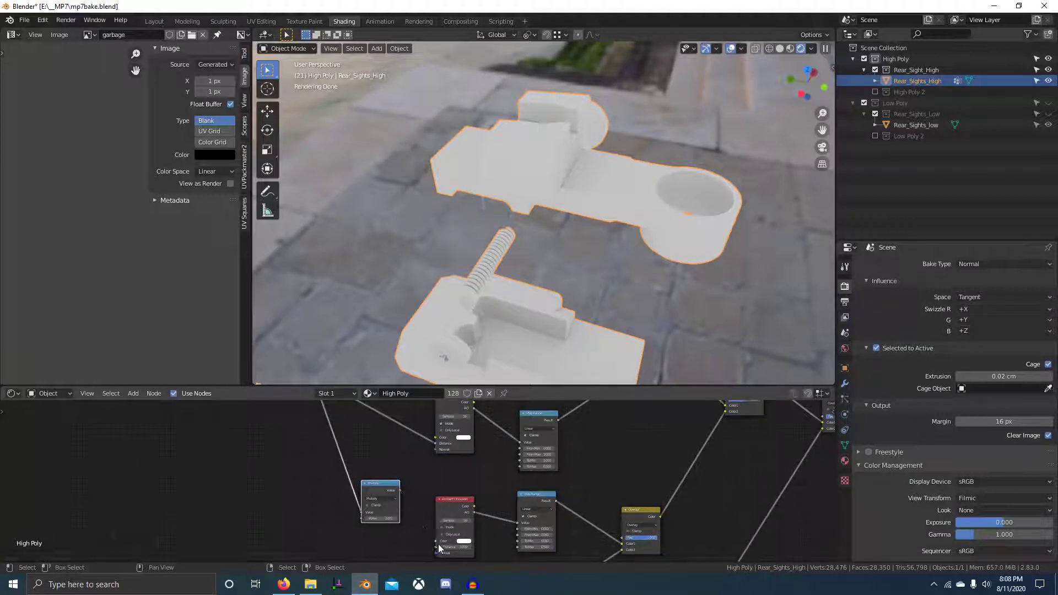
pyautogui.moveTo(433, 545); pyautogui.dragTo(434, 545)
pyautogui.moveTo(433, 546); pyautogui.dragTo(367, 413, button='middle')
pyautogui.scroll(2, 418, 434)
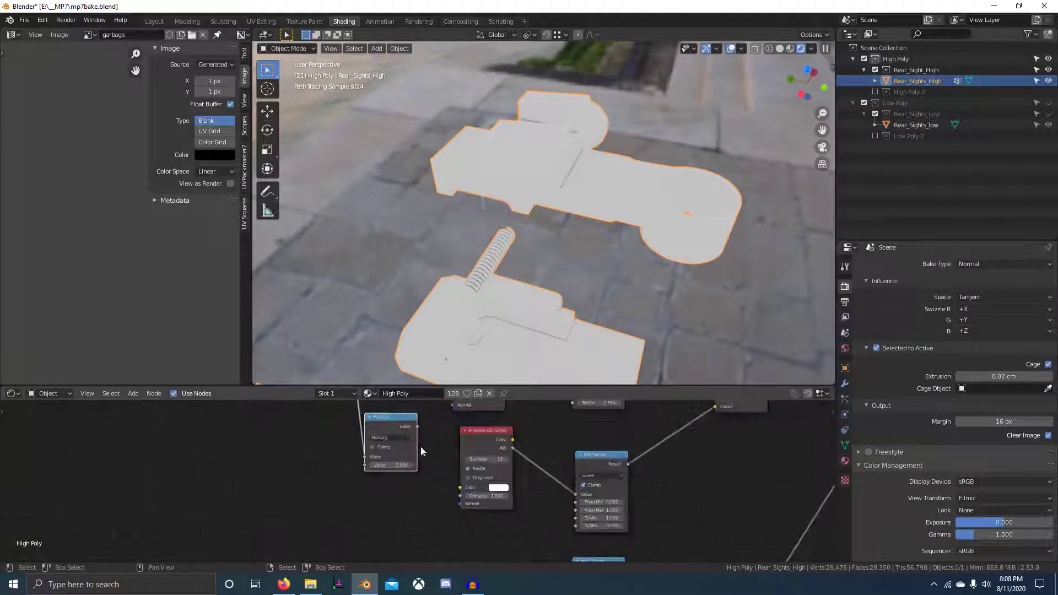
pyautogui.moveTo(441, 498); pyautogui.dragTo(405, 554)
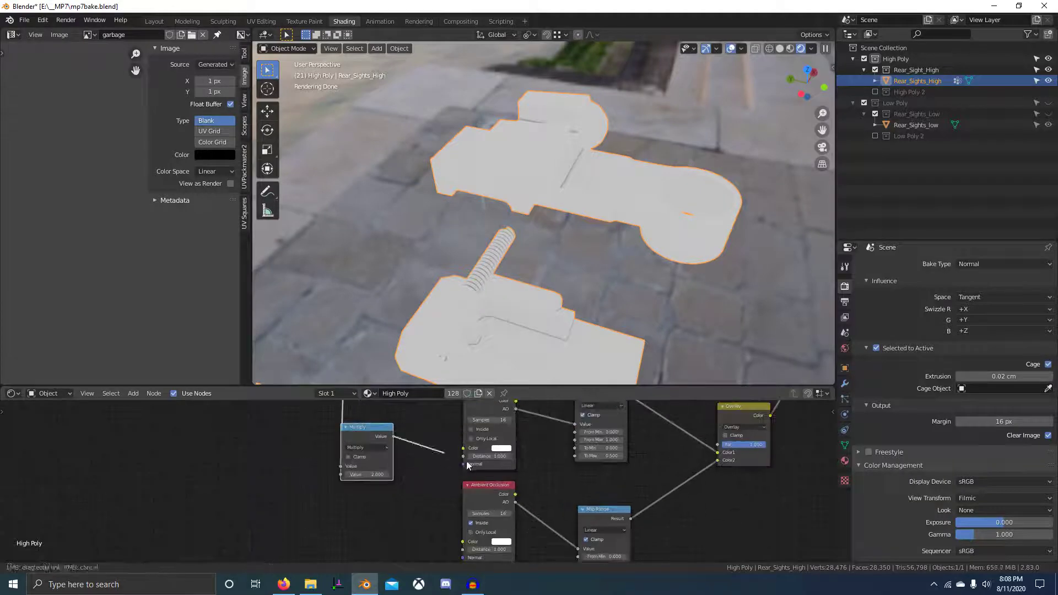
pyautogui.moveTo(466, 457); pyautogui.dragTo(466, 458)
# Step: Chain another Multiply node from the first one to drive the third layer's occlusion distances
pyautogui.scroll(-4, 398, 474)
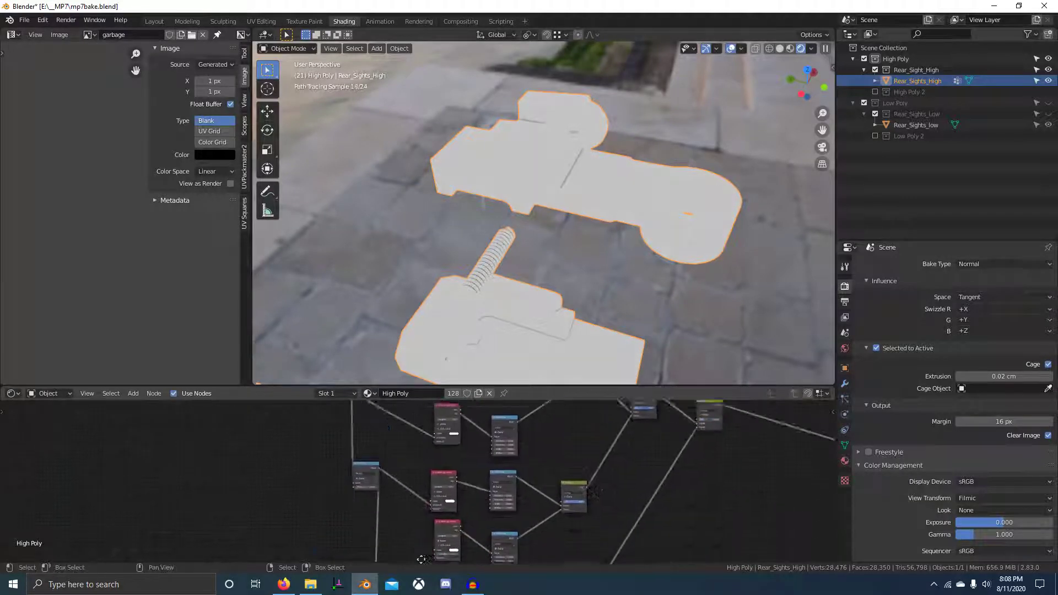
pyautogui.scroll(4, 381, 419)
pyautogui.moveTo(381, 419)
pyautogui.mouseDown(button='middle')
pyautogui.moveTo(358, 474)
pyautogui.moveTo(403, 471)
pyautogui.moveTo(387, 455)
pyautogui.moveTo(439, 525)
pyautogui.mouseUp(button='middle')
pyautogui.scroll(-2, 388, 455)
pyautogui.scroll(-3, 489, 488)
# Step: Try a main distance of 0.004 on the rendered sight, and set the Value node to 0.001
pyautogui.scroll(7, 356, 462)
pyautogui.doubleClick(301, 494)
pyautogui.write('0.004')
pyautogui.press('Return')
pyautogui.moveTo(602, 165); pyautogui.dragTo(572, 189, button='middle')
pyautogui.doubleClick(302, 494)
pyautogui.write('0.001')
pyautogui.press('Return')
# Step: Add a Geometry node near the Principled BSDF and preview its Pointiness output on the model
pyautogui.scroll(-3, 558, 425)
pyautogui.hotkey('ctrl', 'f')
pyautogui.write('ge')
pyautogui.press('Return')
pyautogui.keyDown('ctrl'); pyautogui.keyDown('shift'); pyautogui.click(415, 418); pyautogui.keyUp('shift'); pyautogui.keyUp('ctrl')
pyautogui.press('g')
pyautogui.click(386, 463)
pyautogui.hotkey('ctrl', 'f')
pyautogui.press('Escape')
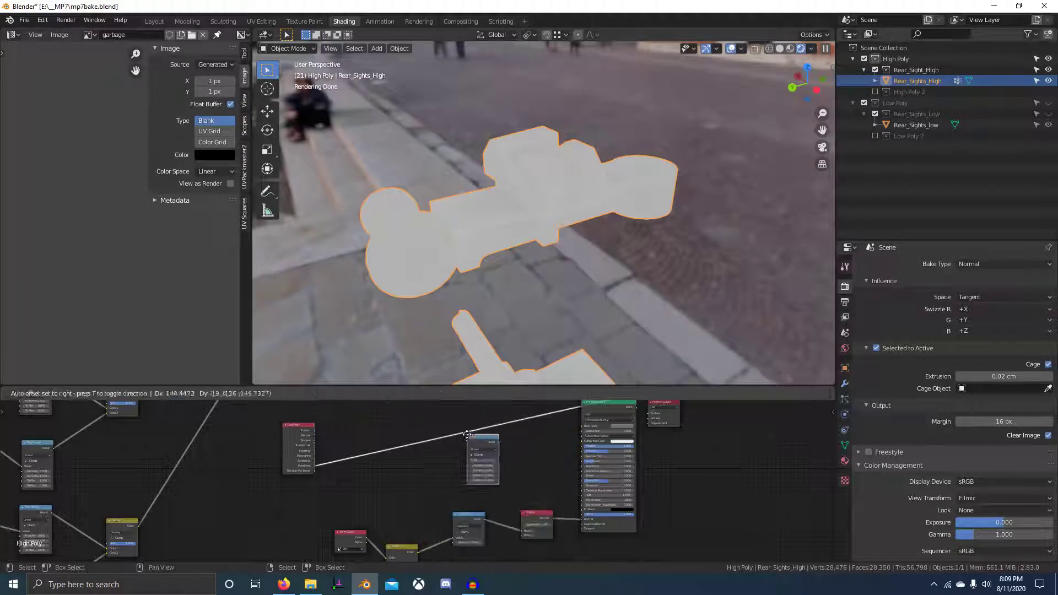
# Step: Remap the pointiness through a Map Range node with To Min 0.48 and To Max 0.55
pyautogui.moveTo(435, 430); pyautogui.dragTo(395, 471, button='middle')
pyautogui.scroll(5, 395, 471)
pyautogui.doubleClick(456, 437)
pyautogui.write('0.0')
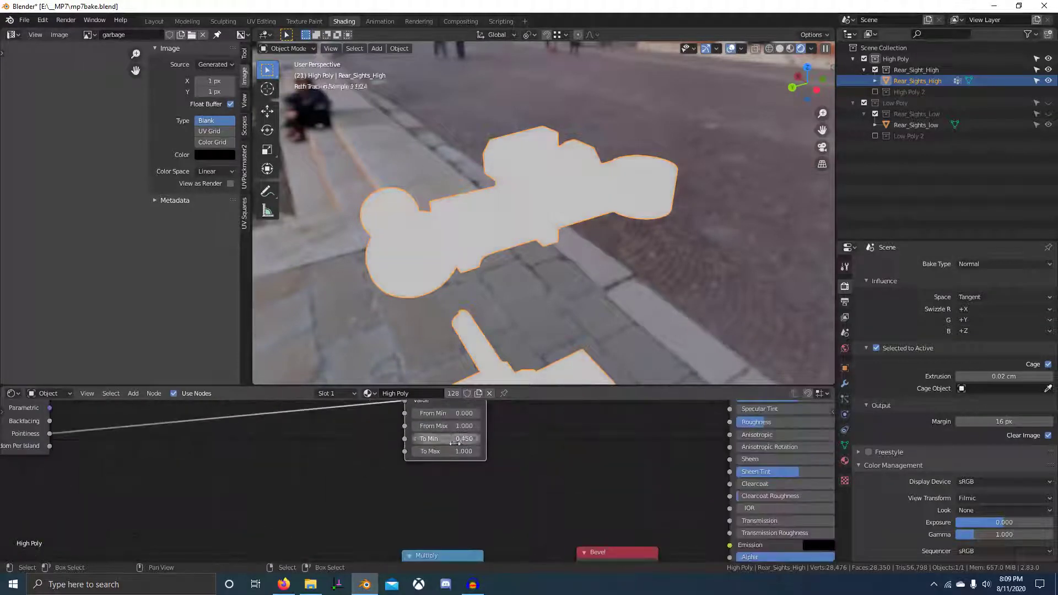
pyautogui.moveTo(451, 448); pyautogui.dragTo(419, 447)
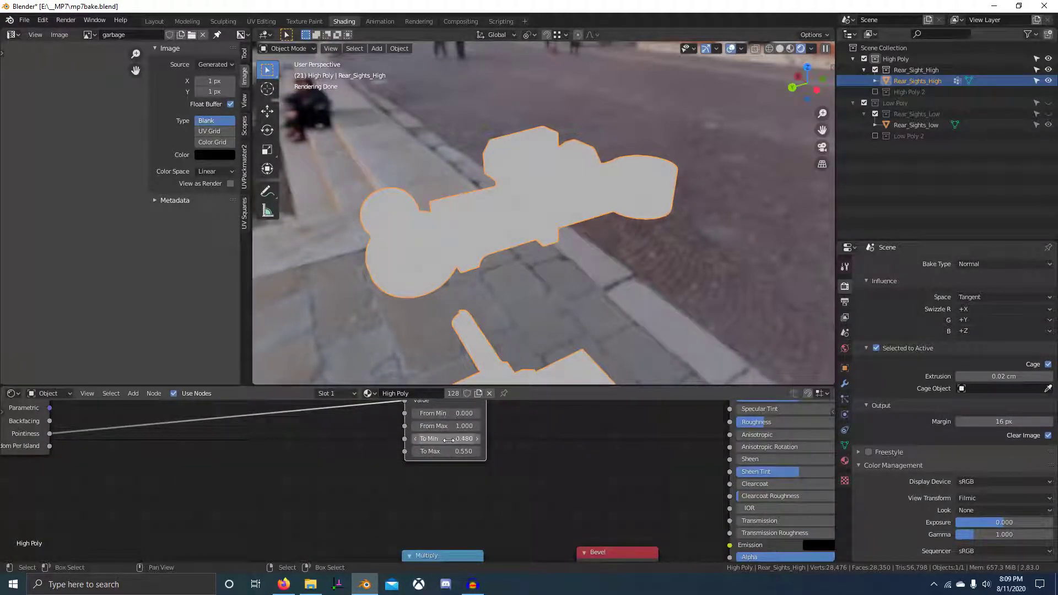
pyautogui.press('Return')
# Step: Examine the remapped pointiness on the high-poly sight from several angles and in different viewport shading
pyautogui.moveTo(463, 276); pyautogui.dragTo(474, 229, button='middle')
pyautogui.scroll(4, 474, 229)
pyautogui.scroll(-5, 388, 514)
pyautogui.scroll(3, 465, 463)
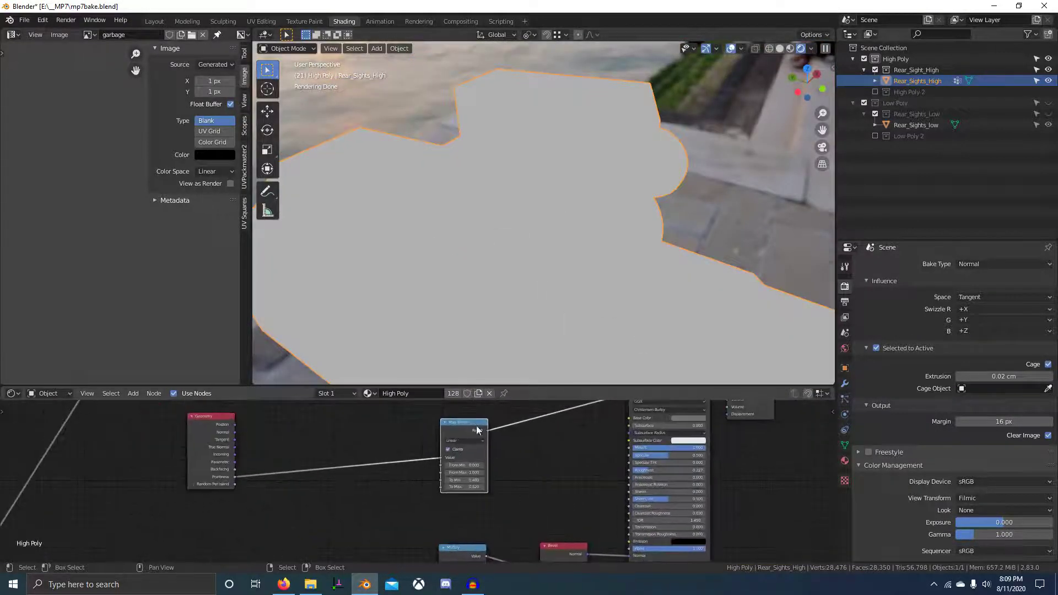
pyautogui.scroll(-5, 619, 281)
pyautogui.hotkey('shift', 'z')
pyautogui.press('z')
pyautogui.click(576, 156)
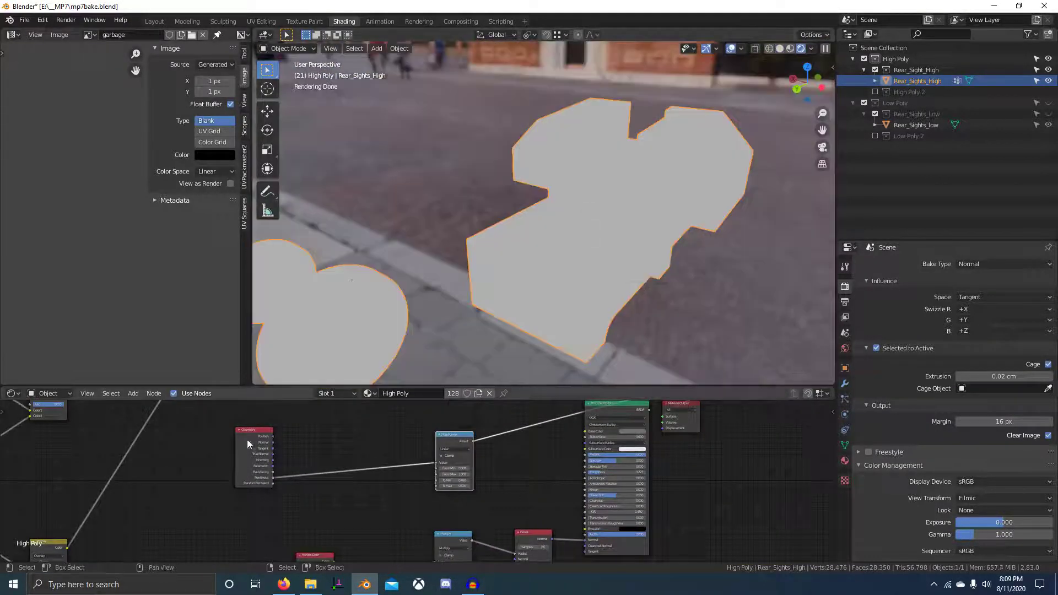
# Step: Remove the Geometry and Map Range test nodes and preview the combined occlusion mix again
pyautogui.scroll(-4, 428, 541)
pyautogui.moveTo(540, 248); pyautogui.dragTo(573, 270, button='middle')
pyautogui.scroll(-3, 573, 270)
pyautogui.scroll(5, 312, 461)
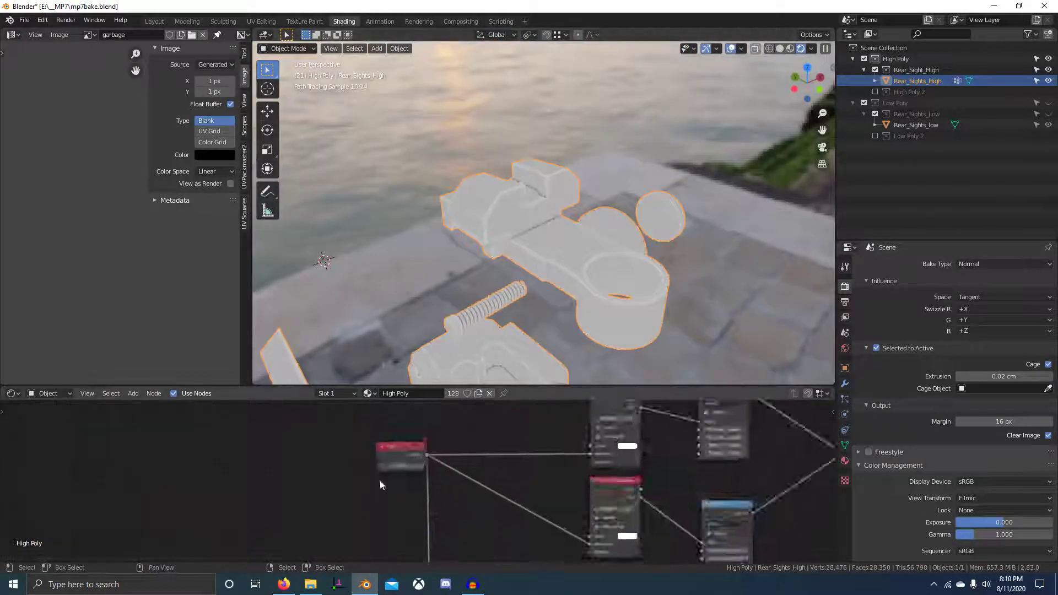
# Step: Combine the occlusion, mapping and mixing nodes into one node group and open it for editing
pyautogui.scroll(-8, 385, 479)
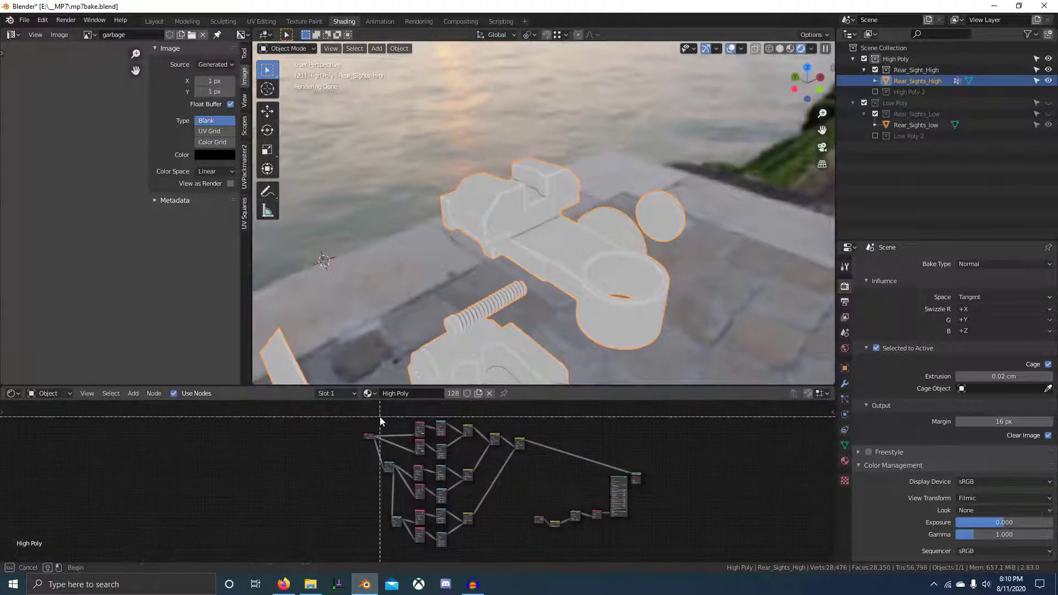
pyautogui.scroll(8, 477, 533)
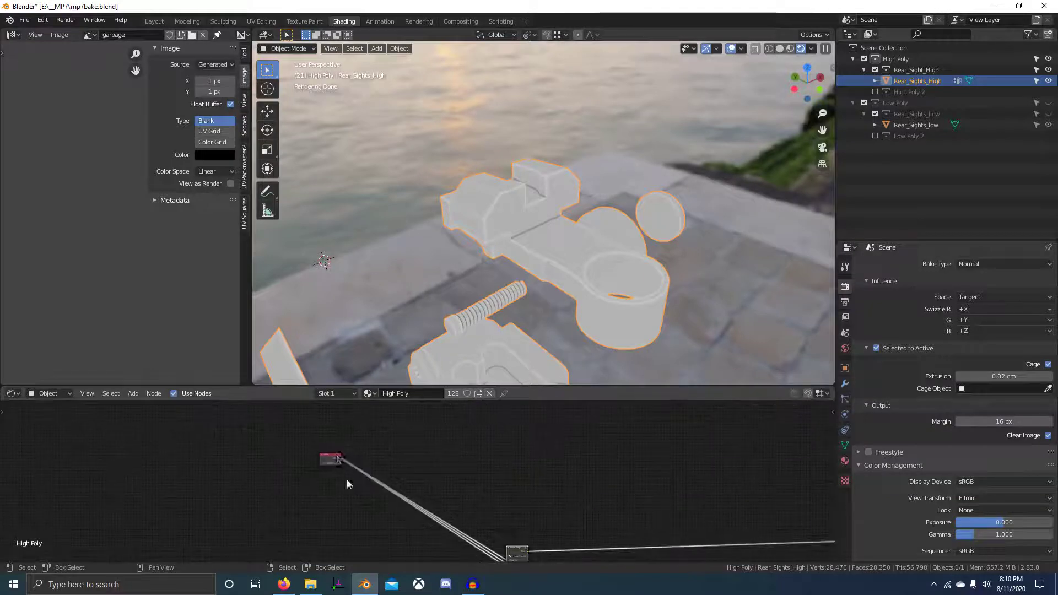
pyautogui.press('Tab')
# Step: Drive all occlusion distances from a single Distance group input, removing the surplus inputs, and leave the group
pyautogui.scroll(3, 402, 493)
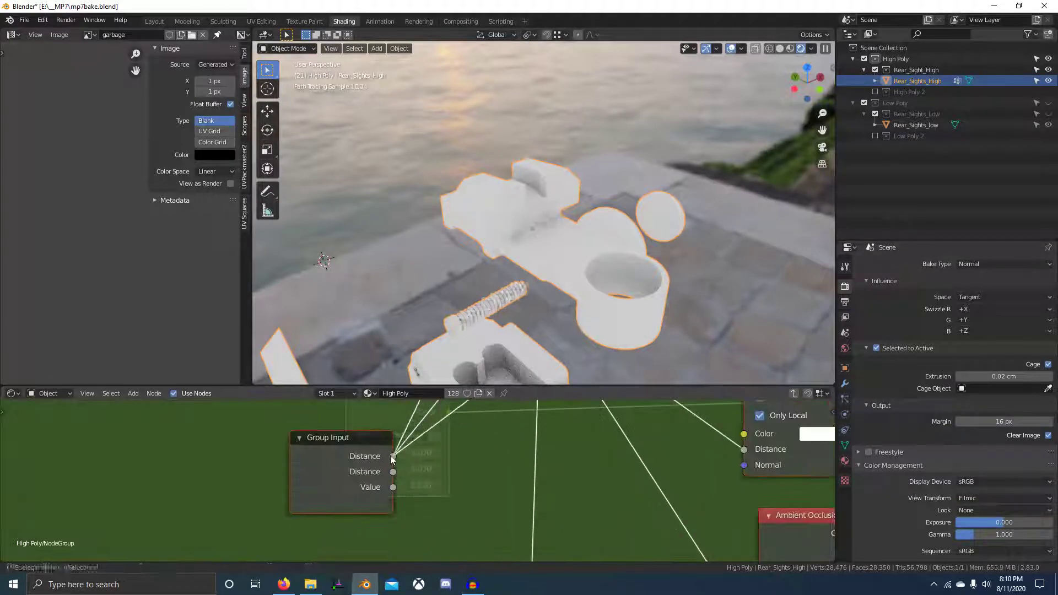
pyautogui.press('Tab')
pyautogui.press('Tab')
pyautogui.scroll(-2, 523, 452)
pyautogui.press('n')
pyautogui.scroll(-5, 358, 496)
pyautogui.press('Tab')
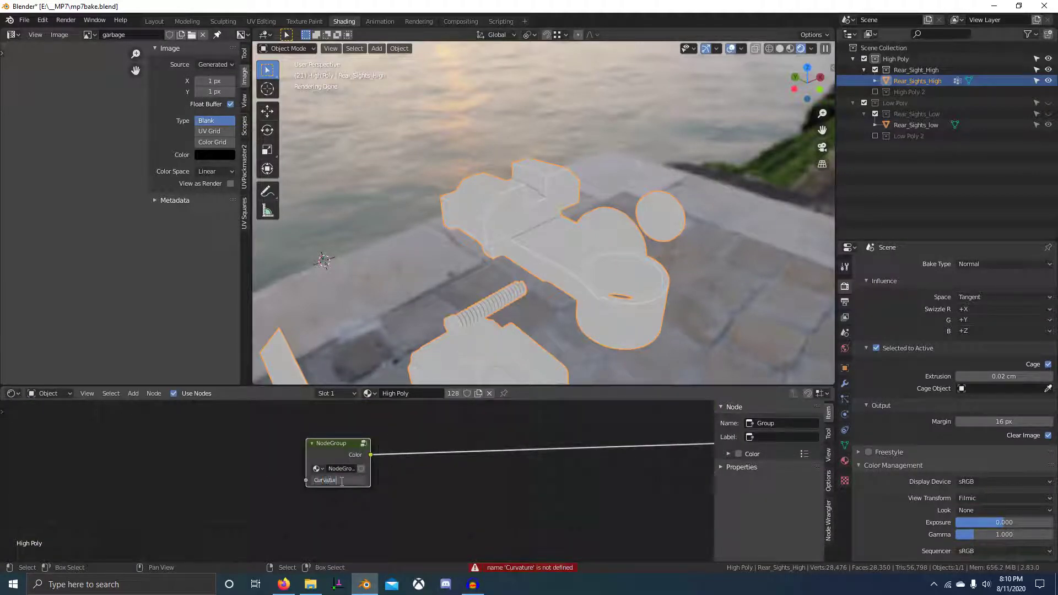
# Step: Name the node group Curvature and show the High Poly 2 collection
pyautogui.scroll(4, 551, 456)
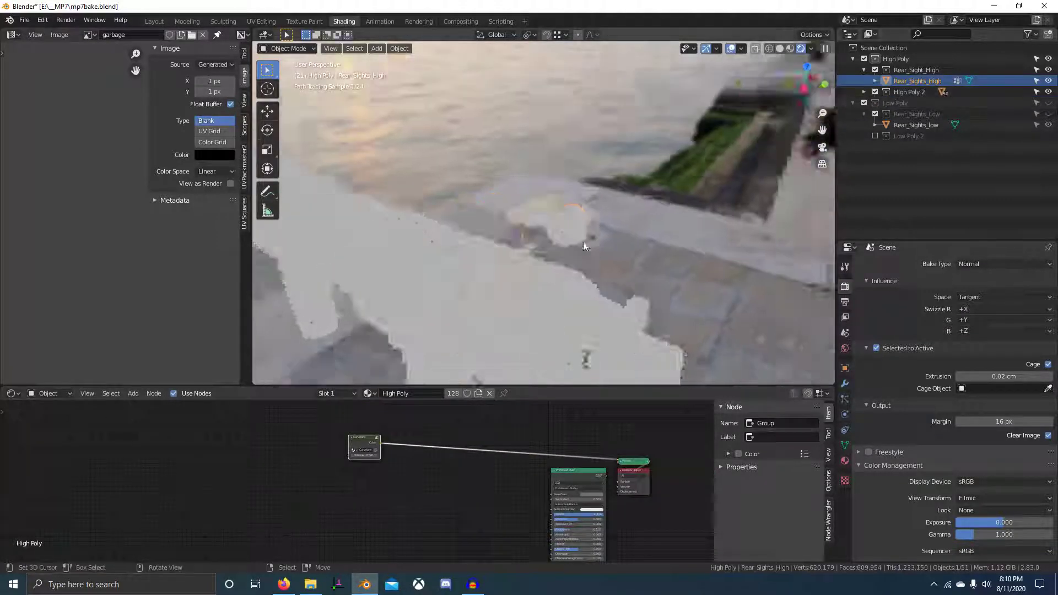
pyautogui.scroll(-6, 500, 251)
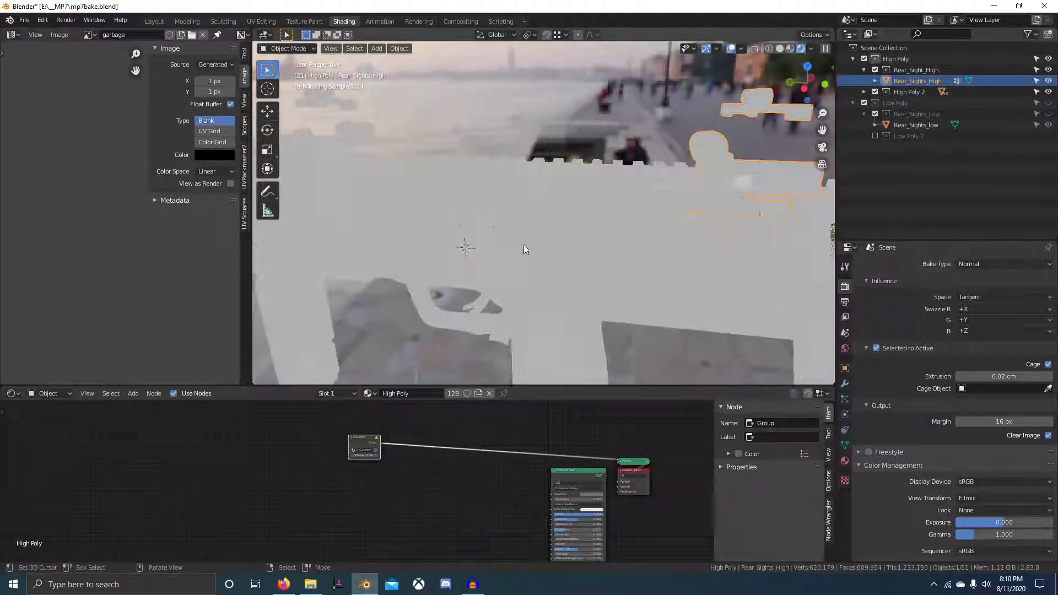
pyautogui.moveTo(374, 461); pyautogui.dragTo(476, 444, button='middle')
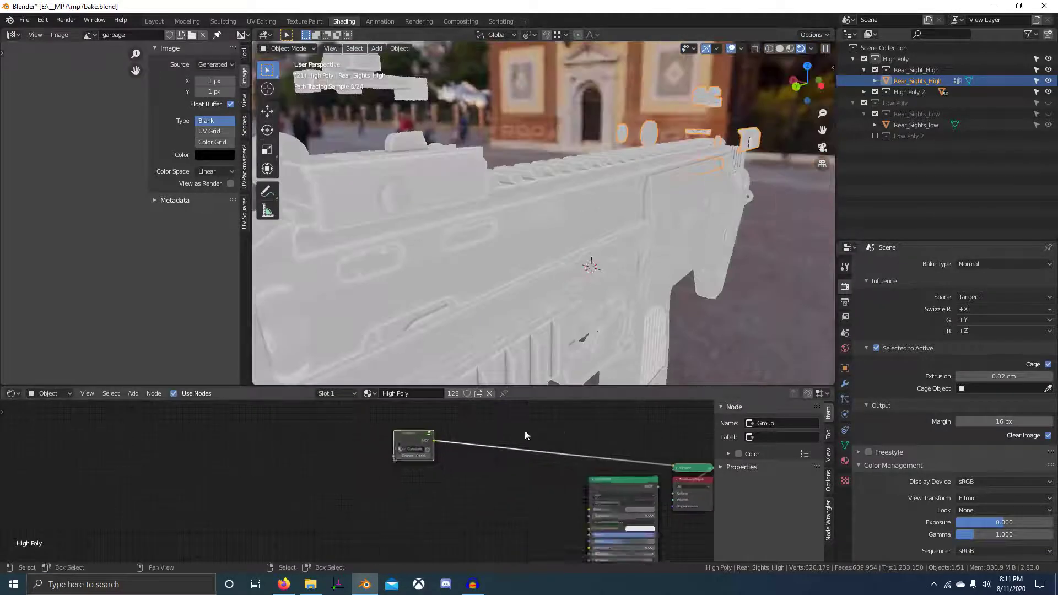
# Step: Add a Combine RGB node beside the Curvature group and check the curvature preview around the weapon
pyautogui.scroll(3, 471, 438)
pyautogui.scroll(3, 491, 296)
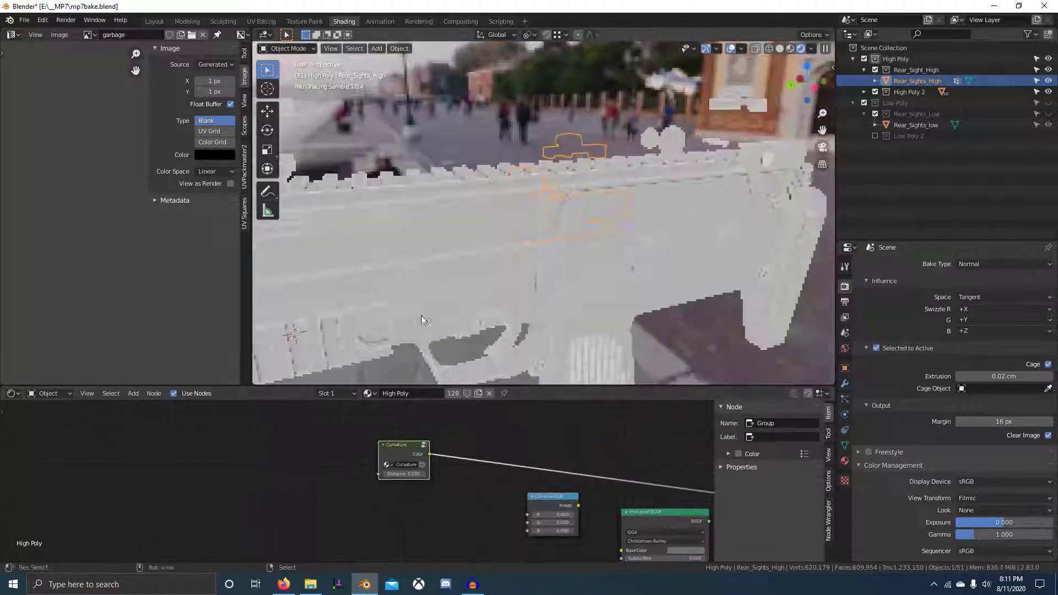
pyautogui.scroll(-3, 492, 301)
pyautogui.moveTo(492, 300); pyautogui.dragTo(506, 226, button='middle')
pyautogui.scroll(-2, 506, 226)
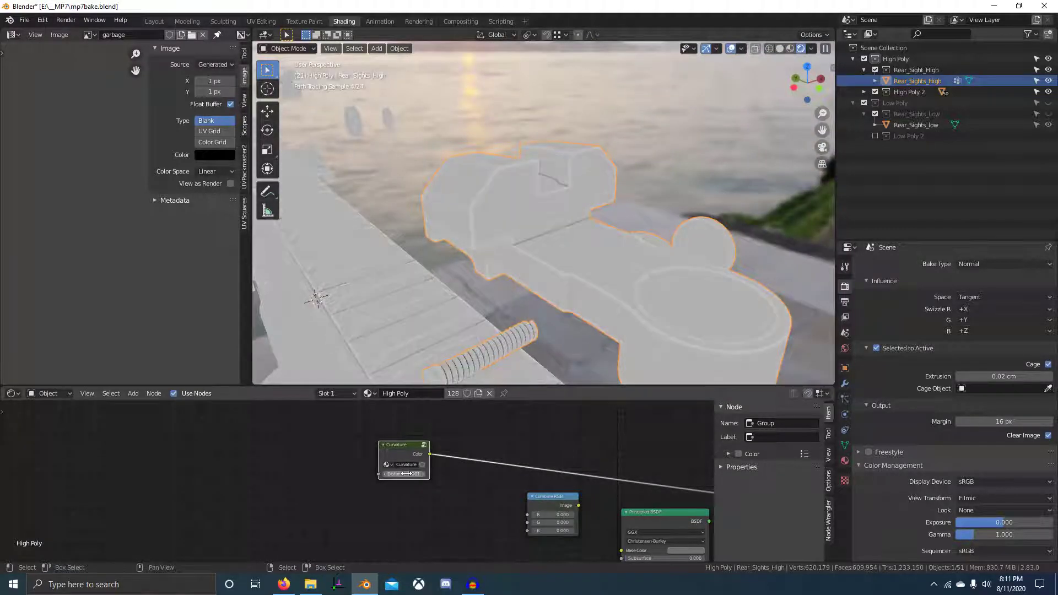
pyautogui.scroll(-2, 414, 253)
pyautogui.moveTo(414, 253); pyautogui.dragTo(490, 246, button='middle')
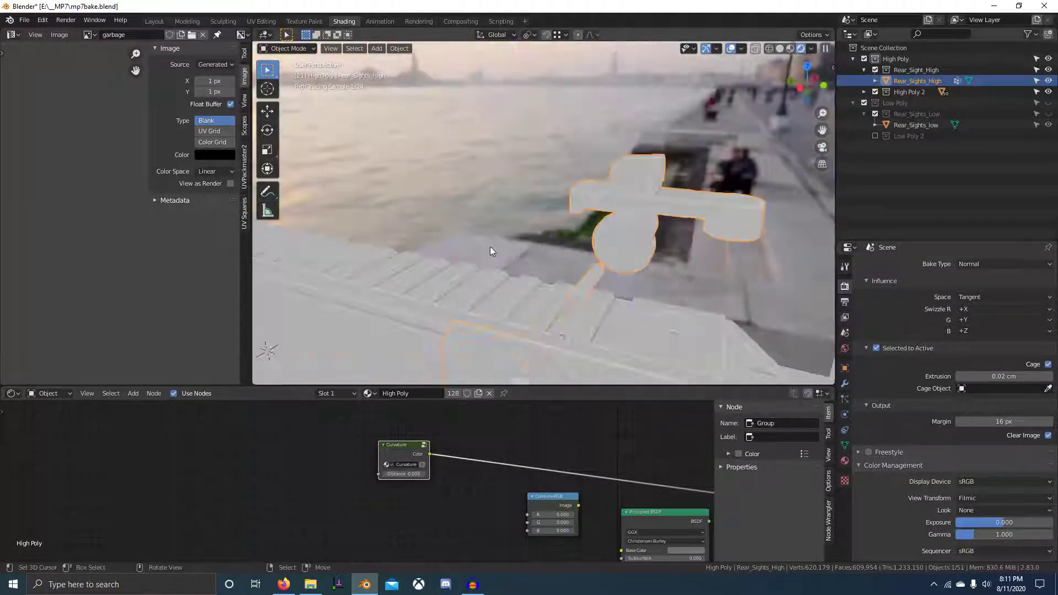
# Step: Duplicate the Curvature group node and set the copy's Distance to 0.004
pyautogui.hotkey('shift', 'd')
pyautogui.scroll(3, 453, 498)
pyautogui.click(453, 498)
pyautogui.scroll(2, 453, 498)
pyautogui.click(457, 487)
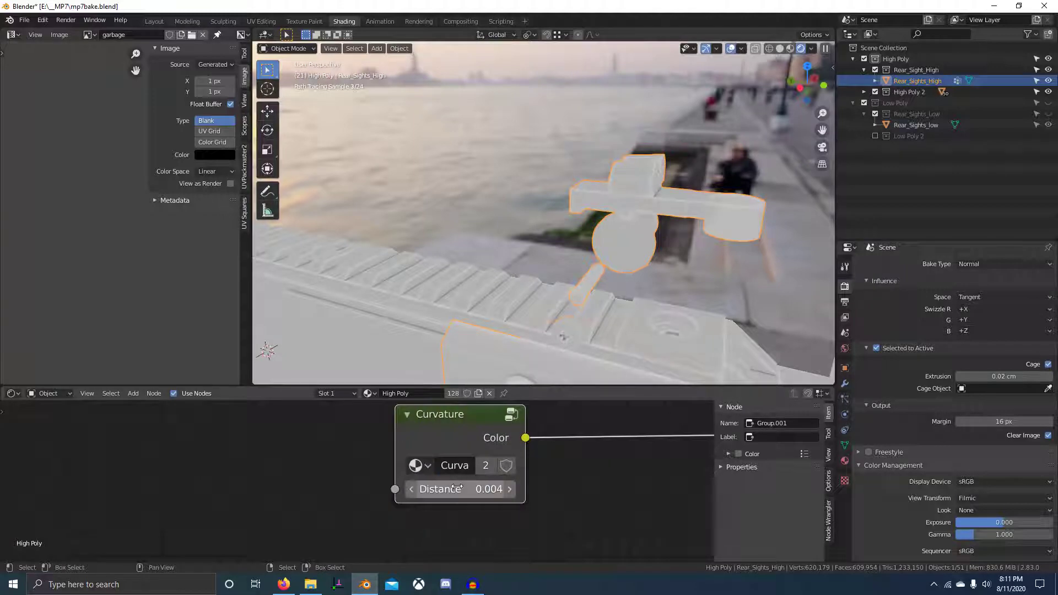
# Step: Set the duplicated Curvature node's Distance to 0.005 and check the preview around the weapon
pyautogui.press('BackSpace')
pyautogui.write('5')
pyautogui.press('Return')
pyautogui.moveTo(578, 231); pyautogui.dragTo(670, 202, button='middle')
pyautogui.click(486, 489)
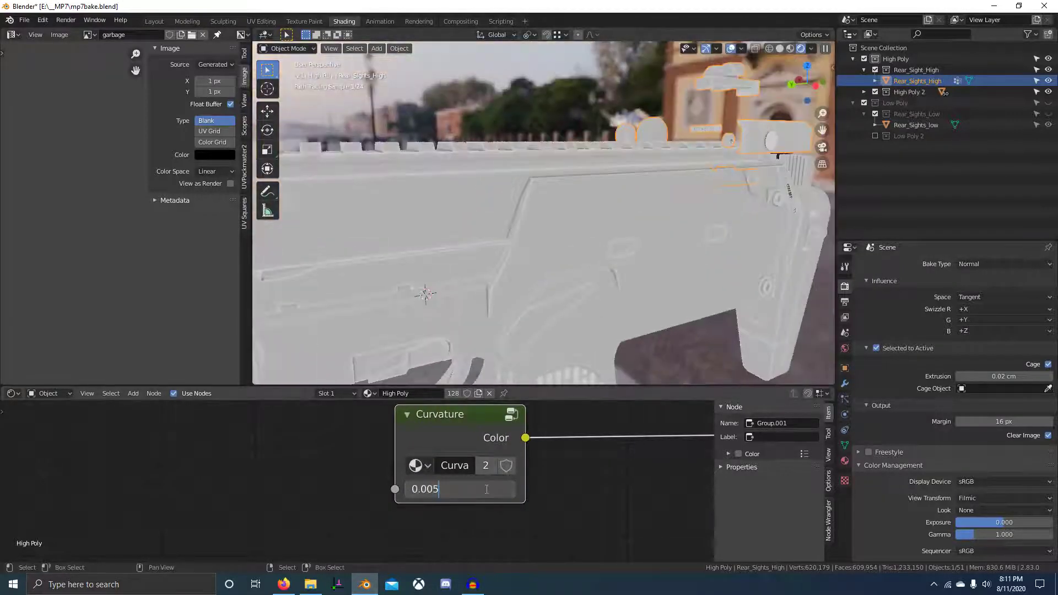
pyautogui.scroll(-5, 529, 316)
pyautogui.moveTo(501, 302); pyautogui.dragTo(666, 287, button='middle')
pyautogui.scroll(3, 584, 218)
pyautogui.click(471, 489)
# Step: Inside the Curvature group, add a Normal group input, link it to the Ambient Occlusion nodes' Normal sockets, and leave the group
pyautogui.press('Tab')
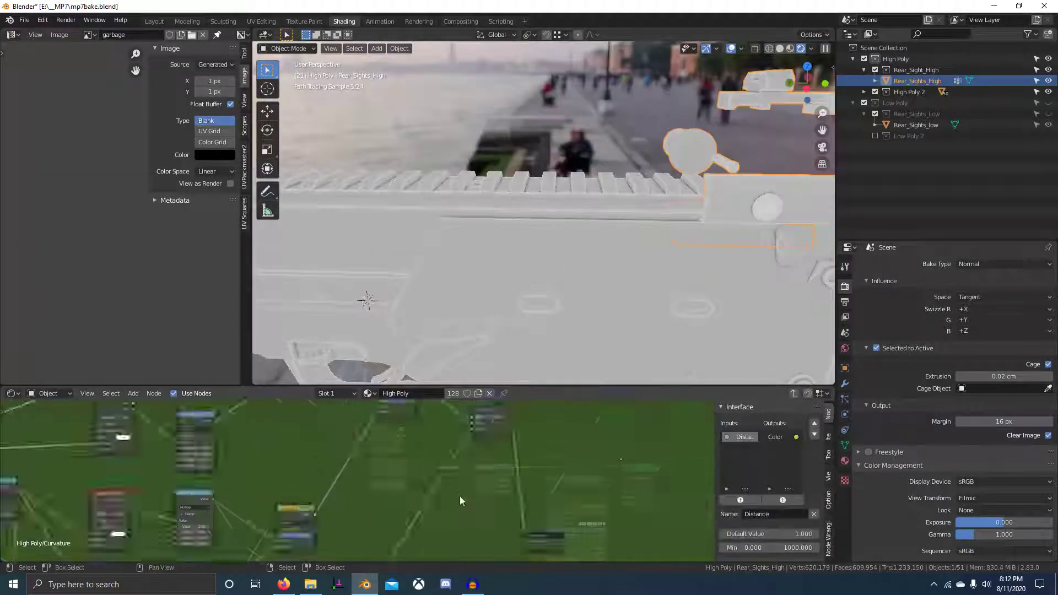
pyautogui.scroll(3, 382, 478)
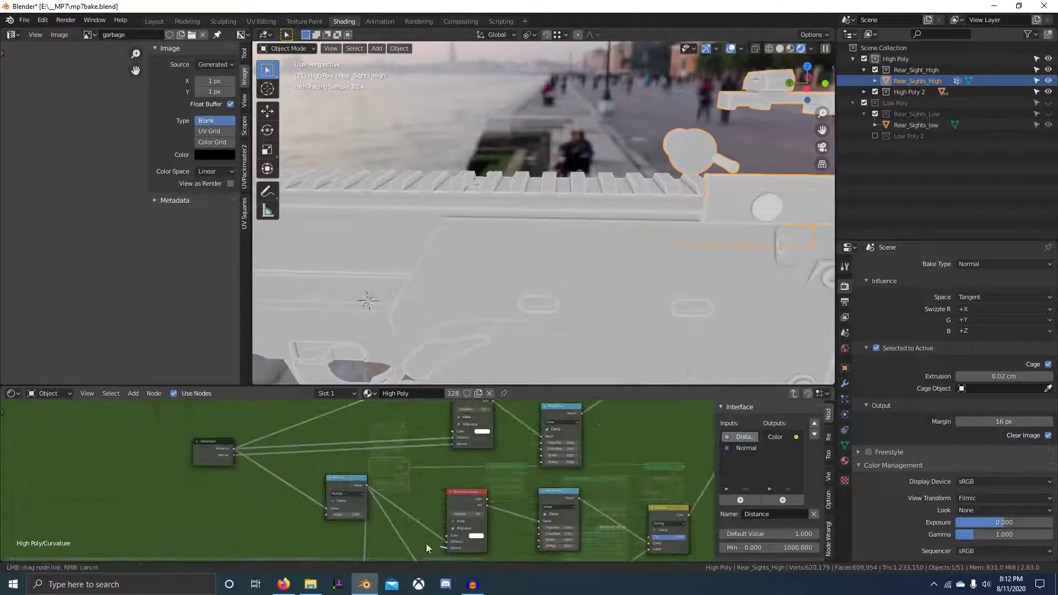
pyautogui.scroll(-2, 342, 515)
pyautogui.moveTo(353, 487); pyautogui.dragTo(228, 526)
pyautogui.moveTo(395, 540); pyautogui.dragTo(449, 553, button='middle')
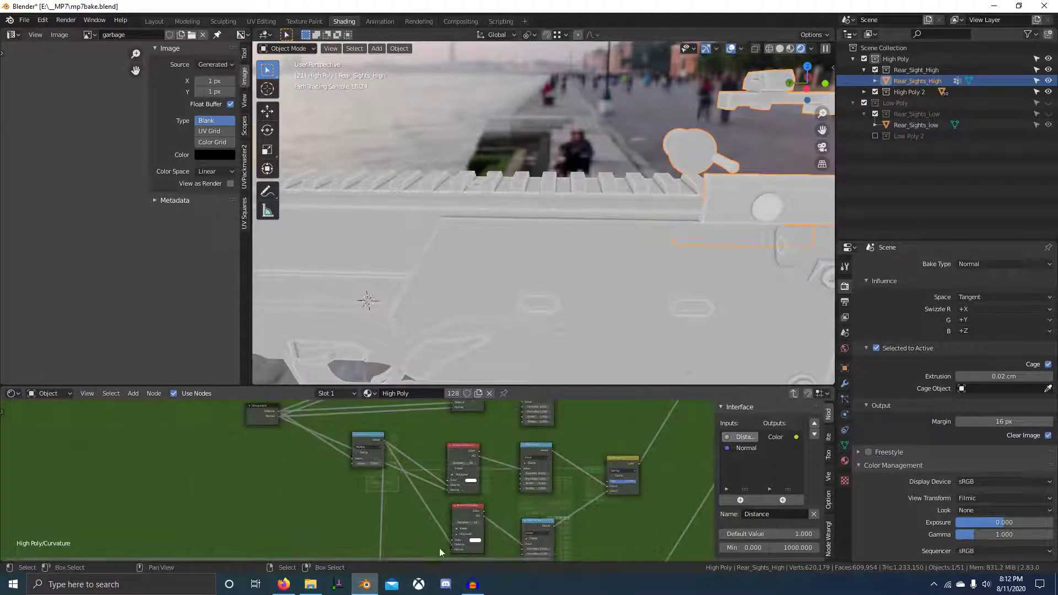
pyautogui.moveTo(282, 419); pyautogui.dragTo(303, 427, button='middle')
pyautogui.moveTo(303, 428); pyautogui.dragTo(380, 489)
pyautogui.scroll(3, 430, 545)
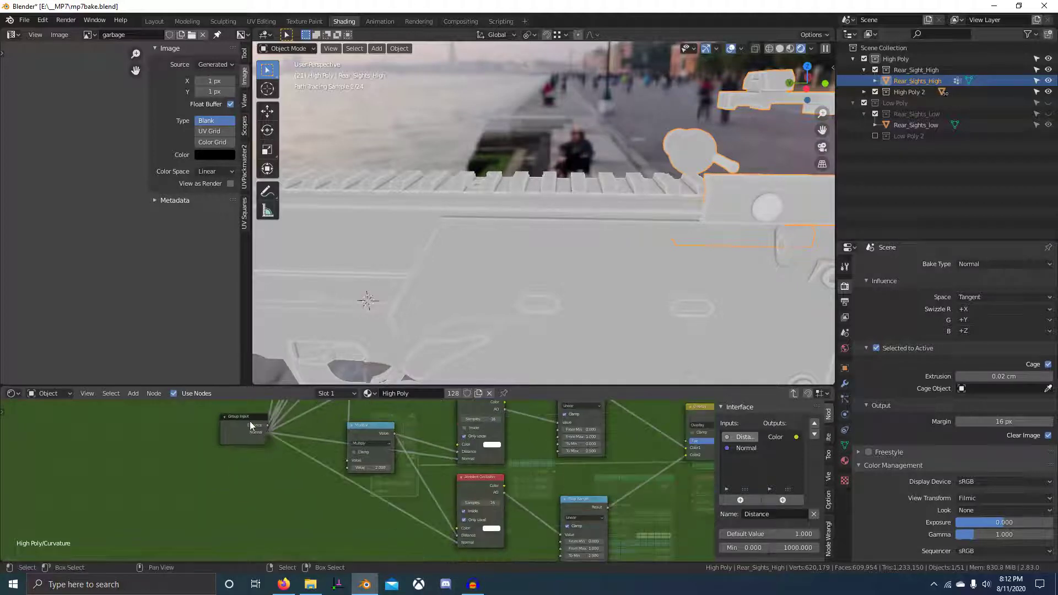
pyautogui.press('Tab')
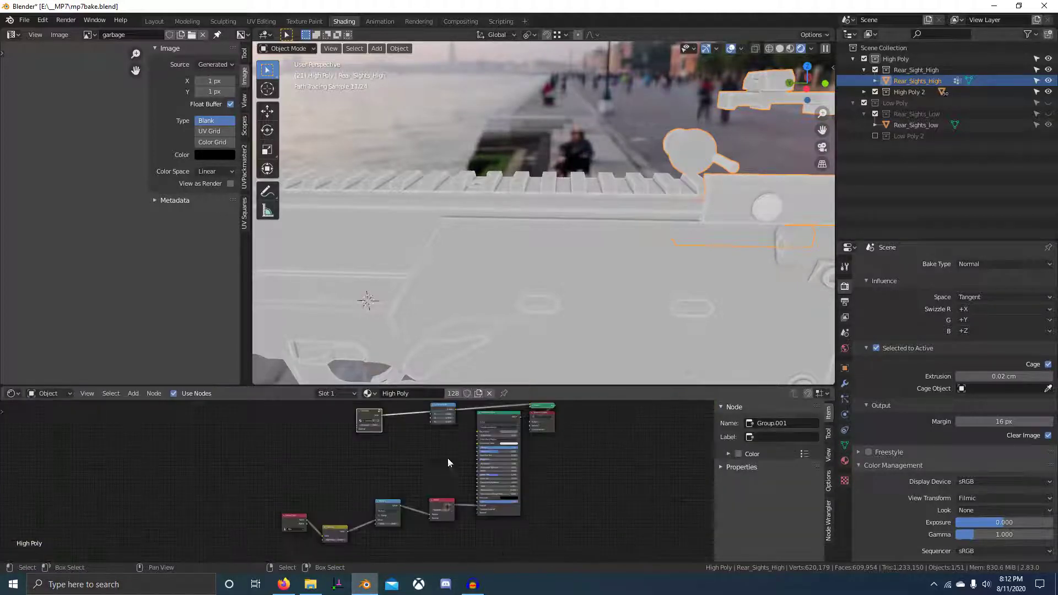
# Step: Try feeding the Bevel node's Normal output into both Curvature groups and check the effect on the weapon
pyautogui.click(442, 504)
pyautogui.press('KP_Decimal')
pyautogui.scroll(-4, 593, 347)
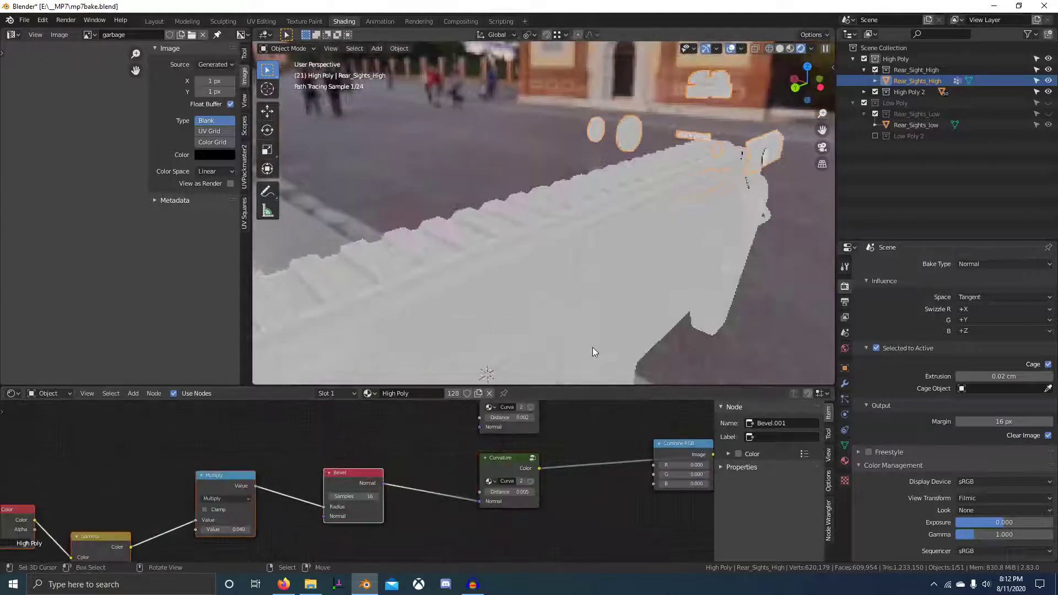
pyautogui.scroll(-5, 593, 348)
pyautogui.moveTo(472, 435); pyautogui.dragTo(479, 427)
pyautogui.moveTo(479, 427); pyautogui.dragTo(443, 478, button='middle')
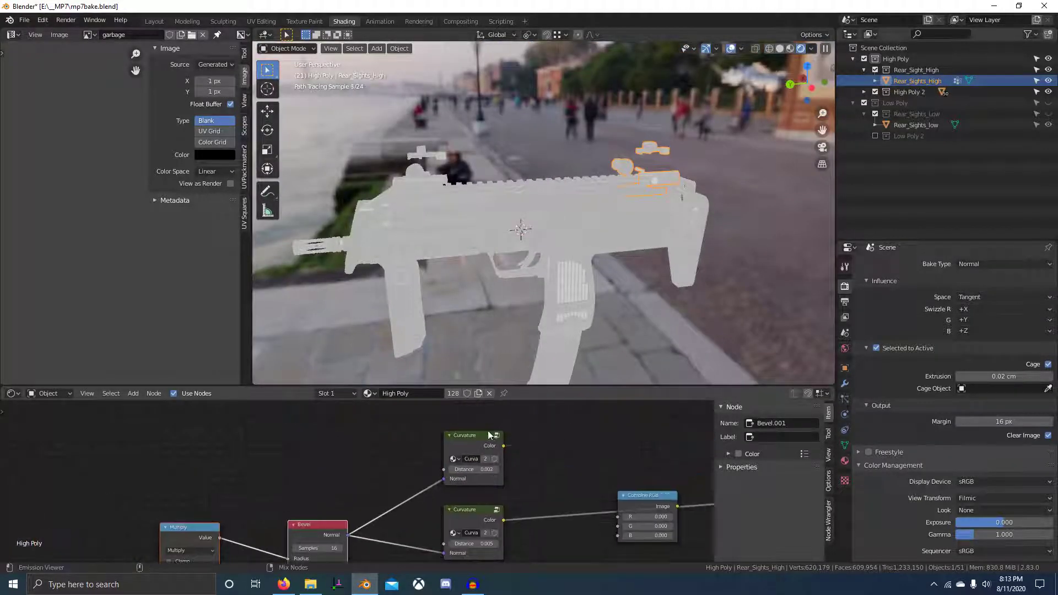
pyautogui.scroll(5, 600, 306)
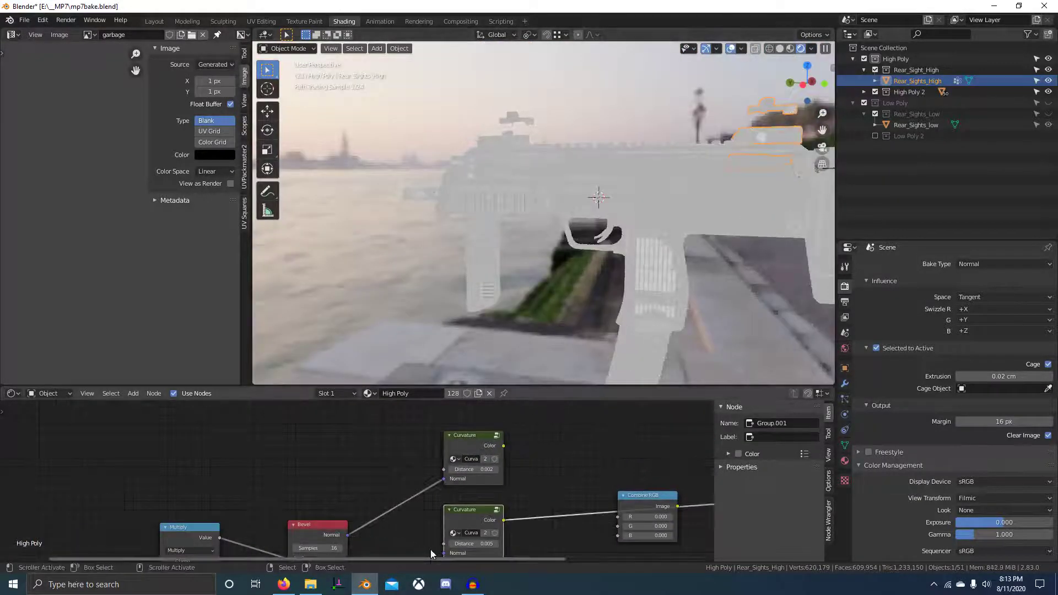
pyautogui.moveTo(521, 247); pyautogui.dragTo(592, 203, button='middle')
pyautogui.scroll(4, 591, 203)
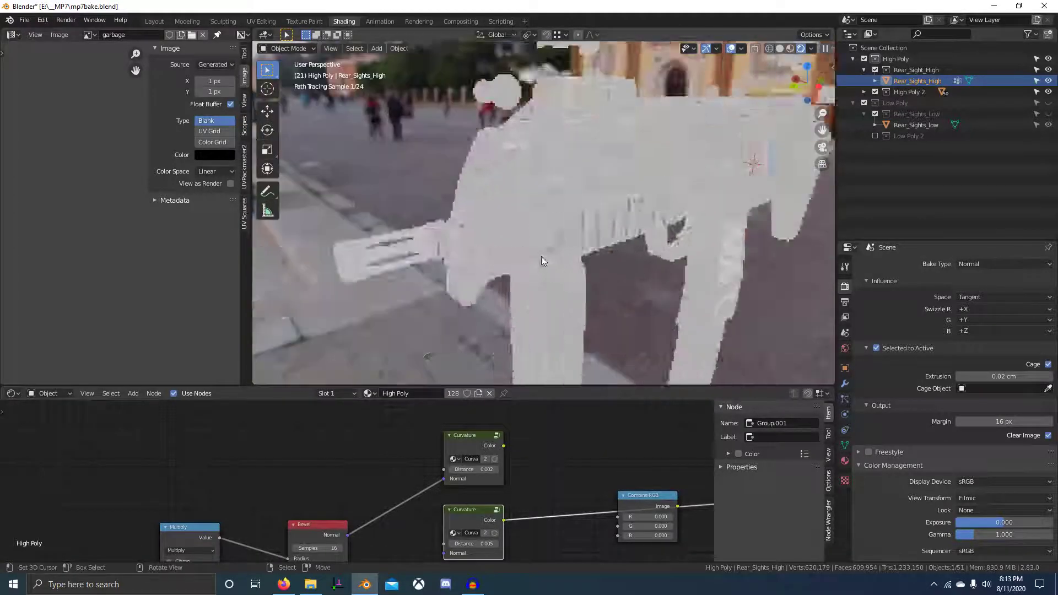
pyautogui.scroll(-2, 427, 477)
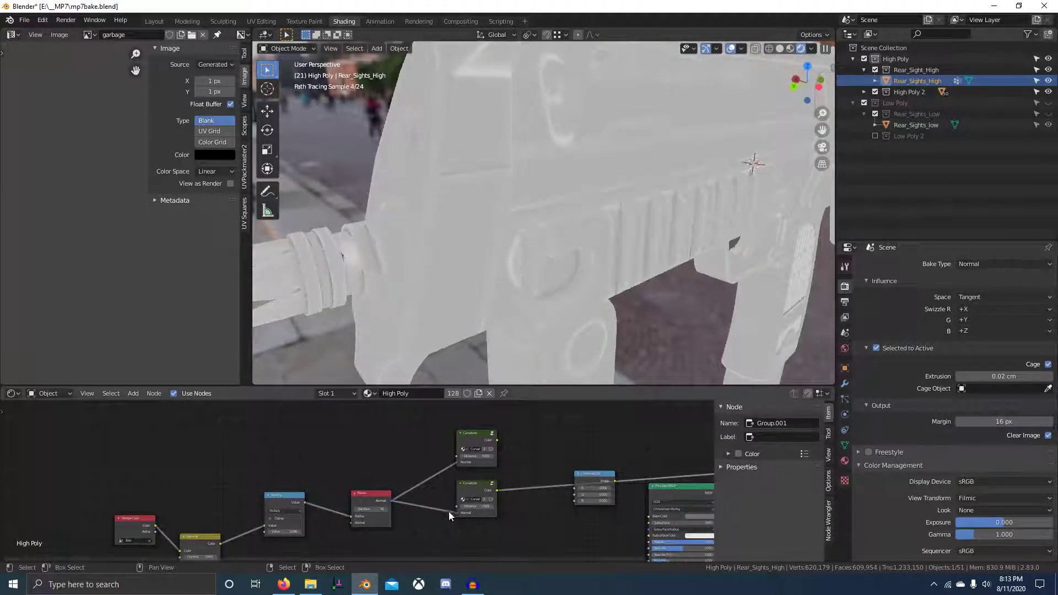
# Step: Delete the Bevel node chain that feeds the Curvature groups
pyautogui.scroll(-1, 408, 485)
pyautogui.press('x')
pyautogui.scroll(1, 426, 481)
# Step: Link the 0.002 and 0.005 Curvature outputs to the R and G inputs of Combine RGB and preview its output
pyautogui.keyDown('ctrl'); pyautogui.keyDown('shift'); pyautogui.click(405, 412); pyautogui.keyUp('shift'); pyautogui.keyUp('ctrl')
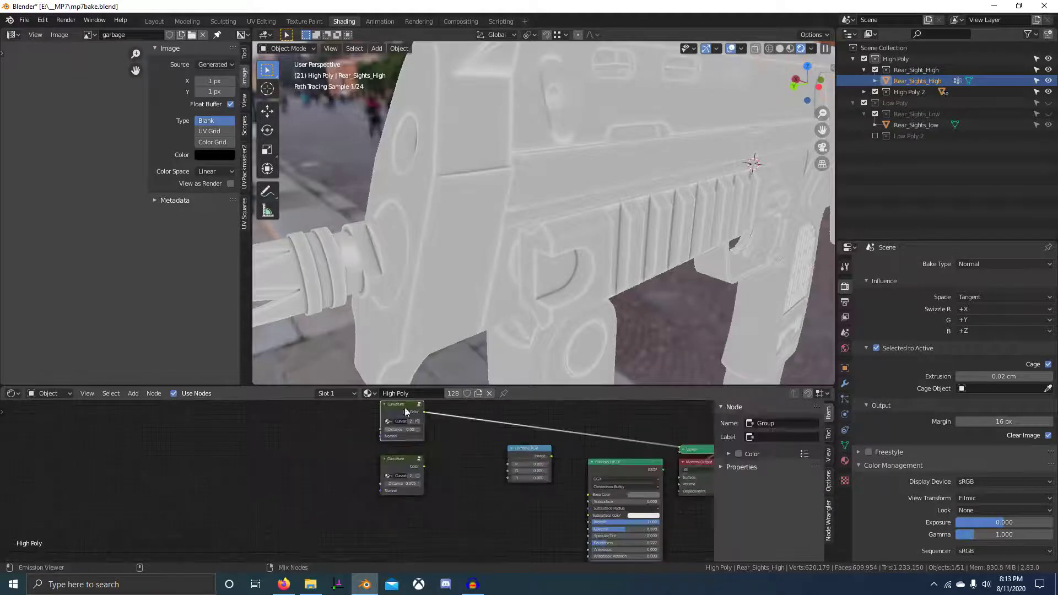
pyautogui.moveTo(528, 449); pyautogui.dragTo(458, 444)
pyautogui.keyDown('ctrl'); pyautogui.keyDown('shift'); pyautogui.click(477, 422); pyautogui.keyUp('shift'); pyautogui.keyUp('ctrl')
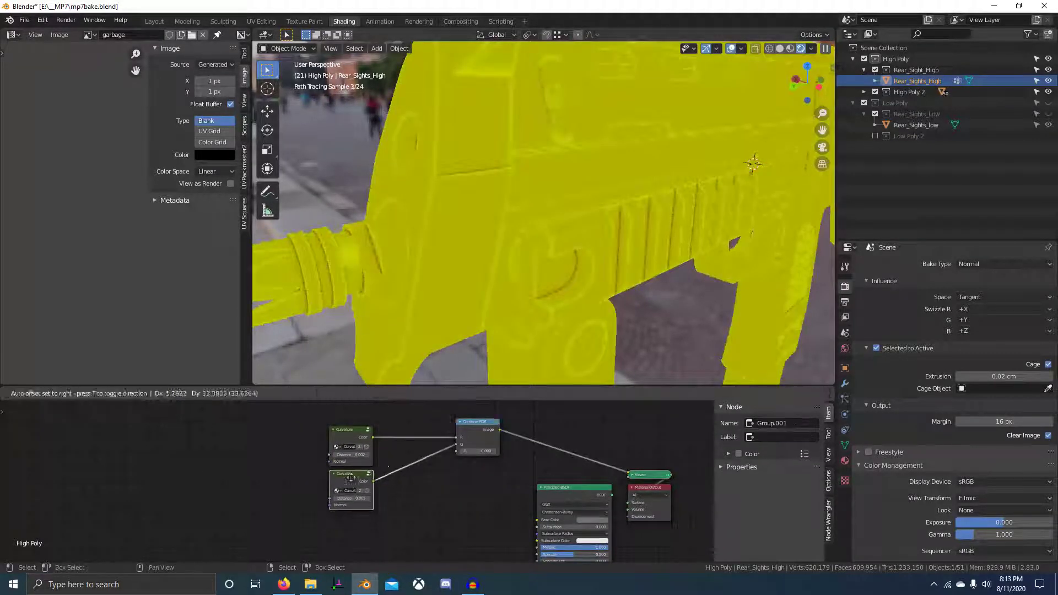
# Step: Place a third copy of the Curvature group below the others and set its Distance to 0.01
pyautogui.click(373, 547)
pyautogui.scroll(2, 386, 529)
pyautogui.click(453, 522)
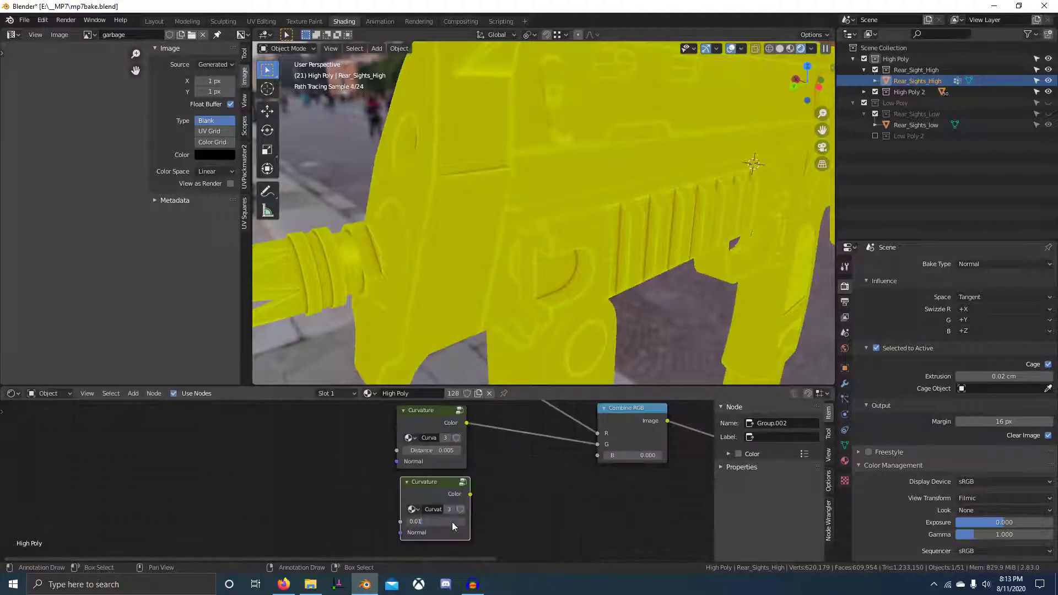
pyautogui.write('0.01')
pyautogui.press('Return')
# Step: Link the third Curvature group's Color output to the B input of Combine RGB and preview the combined result
pyautogui.keyDown('ctrl'); pyautogui.keyDown('shift'); pyautogui.click(450, 485); pyautogui.keyUp('shift'); pyautogui.keyUp('ctrl')
pyautogui.moveTo(500, 473); pyautogui.dragTo(481, 470, button='middle')
pyautogui.moveTo(452, 492); pyautogui.dragTo(574, 455)
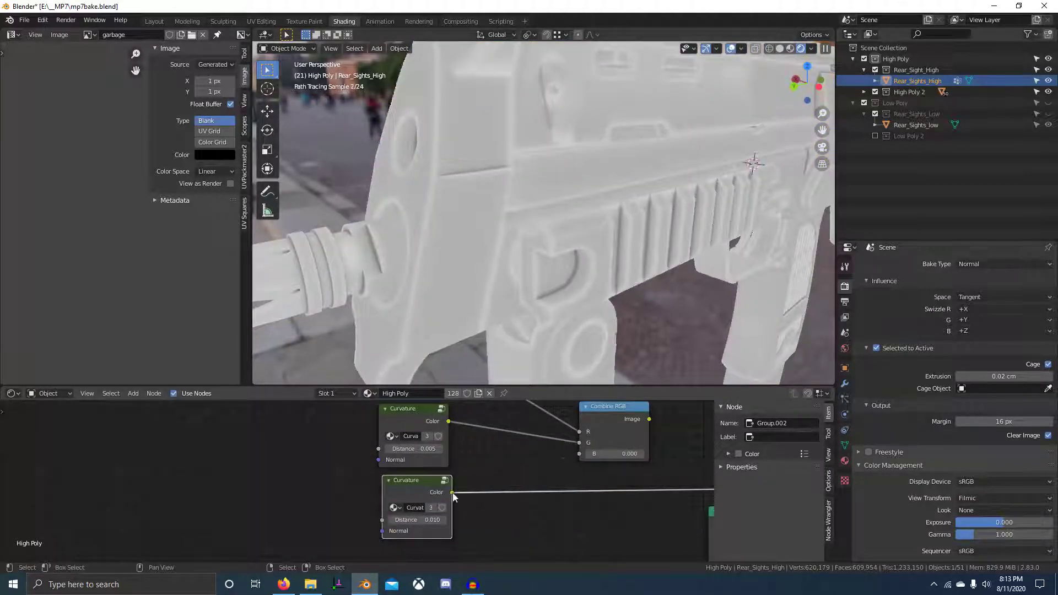
pyautogui.moveTo(496, 487); pyautogui.dragTo(579, 454)
pyautogui.scroll(-2, 578, 453)
pyautogui.keyDown('ctrl'); pyautogui.keyDown('shift'); pyautogui.click(503, 449); pyautogui.keyUp('shift'); pyautogui.keyUp('ctrl')
# Step: Preview the individual Curvature groups one at a time and compare their edge widths around the weapon
pyautogui.keyDown('ctrl'); pyautogui.keyDown('shift'); pyautogui.click(361, 500); pyautogui.keyUp('shift'); pyautogui.keyUp('ctrl')
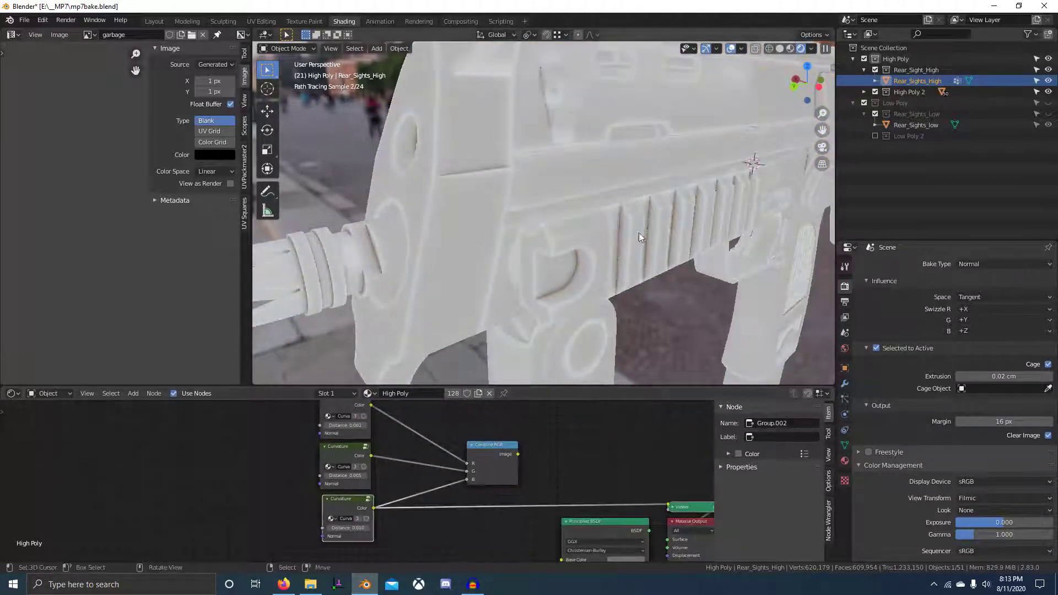
pyautogui.scroll(-4, 551, 220)
pyautogui.moveTo(551, 220); pyautogui.dragTo(637, 257, button='middle')
pyautogui.scroll(5, 594, 242)
pyautogui.scroll(-5, 593, 241)
pyautogui.keyDown('ctrl'); pyautogui.keyDown('shift'); pyautogui.click(360, 478); pyautogui.keyUp('shift'); pyautogui.keyUp('ctrl')
pyautogui.moveTo(360, 478); pyautogui.dragTo(373, 523, button='middle')
pyautogui.moveTo(421, 499); pyautogui.dragTo(410, 464, button='middle')
pyautogui.keyDown('ctrl'); pyautogui.keyDown('shift'); pyautogui.click(359, 475); pyautogui.keyUp('shift'); pyautogui.keyUp('ctrl')
pyautogui.moveTo(648, 323); pyautogui.dragTo(568, 281, button='middle')
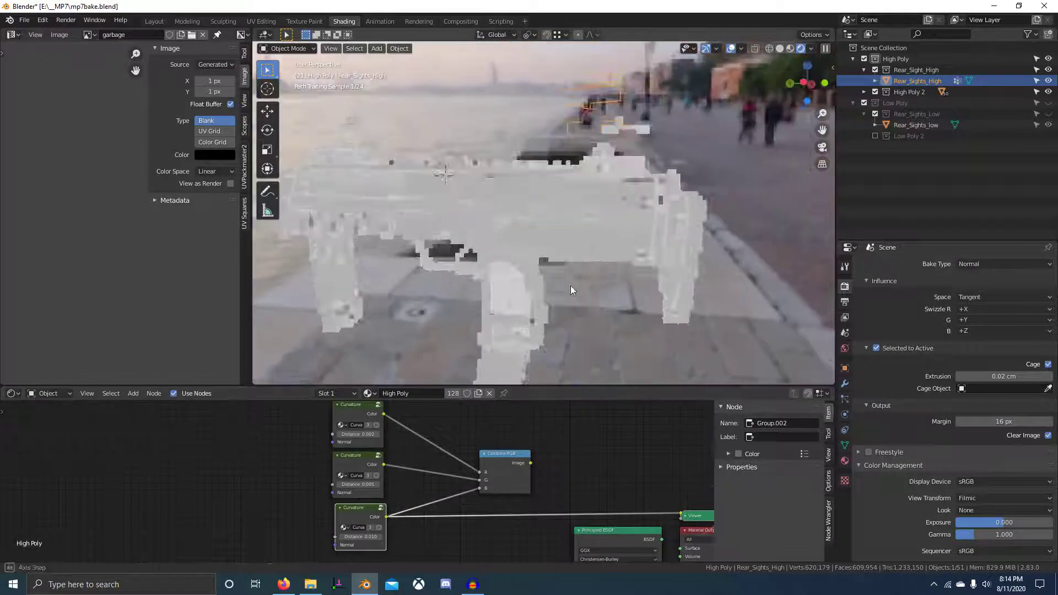
pyautogui.scroll(4, 632, 297)
# Step: Route the Combine RGB output back to the viewer and look over the whole weapon
pyautogui.keyDown('ctrl'); pyautogui.keyDown('shift'); pyautogui.click(502, 465); pyautogui.keyUp('shift'); pyautogui.keyUp('ctrl')
pyautogui.scroll(-4, 554, 332)
pyautogui.moveTo(554, 332); pyautogui.dragTo(625, 295, button='middle')
pyautogui.scroll(3, 626, 295)
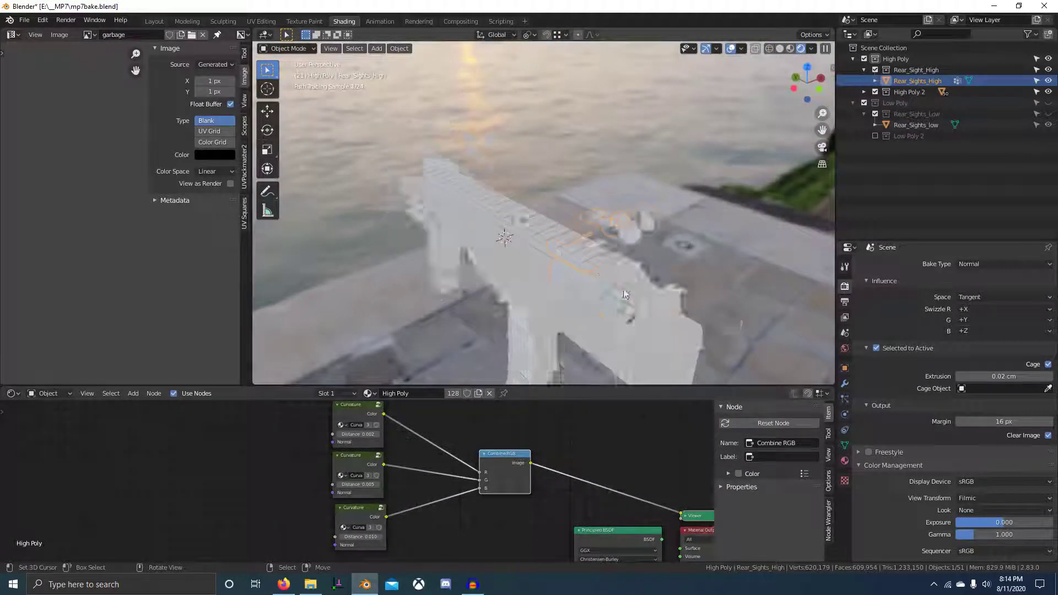
# Step: Exclude the High Poly 2 collection and switch the viewport to solid shading
pyautogui.click(875, 92)
pyautogui.scroll(3, 606, 231)
pyautogui.click(793, 48)
pyautogui.scroll(-4, 539, 285)
pyautogui.scroll(-3, 483, 452)
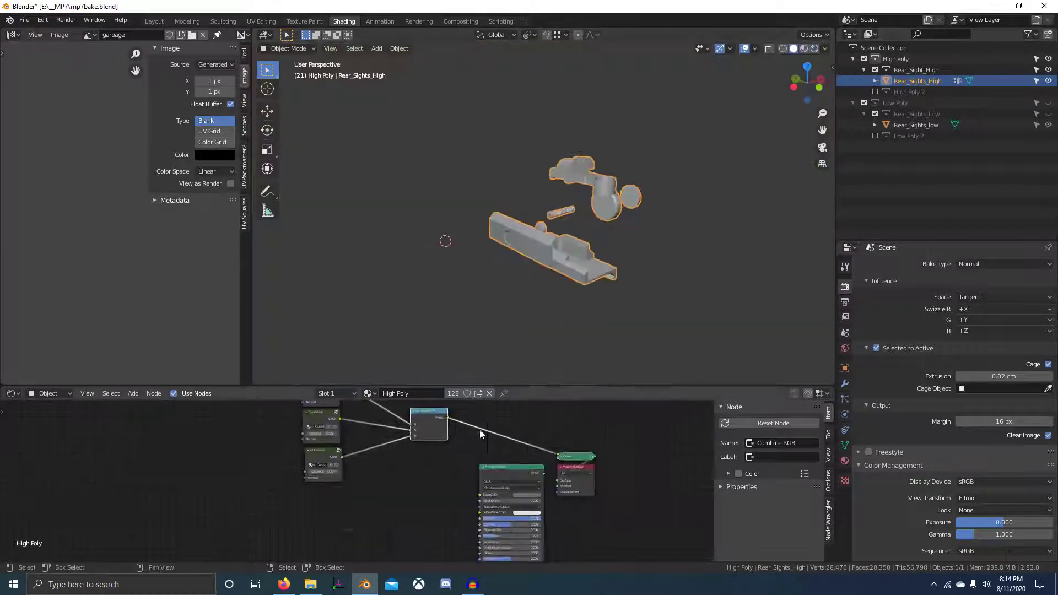
# Step: Make Rear_Sights_low active alongside the selected high-poly sights and assign the Baker image to its Image Texture node
pyautogui.scroll(5, 557, 313)
pyautogui.keyDown('shift'); pyautogui.click(507, 290); pyautogui.keyUp('shift')
pyautogui.press('KP_Decimal')
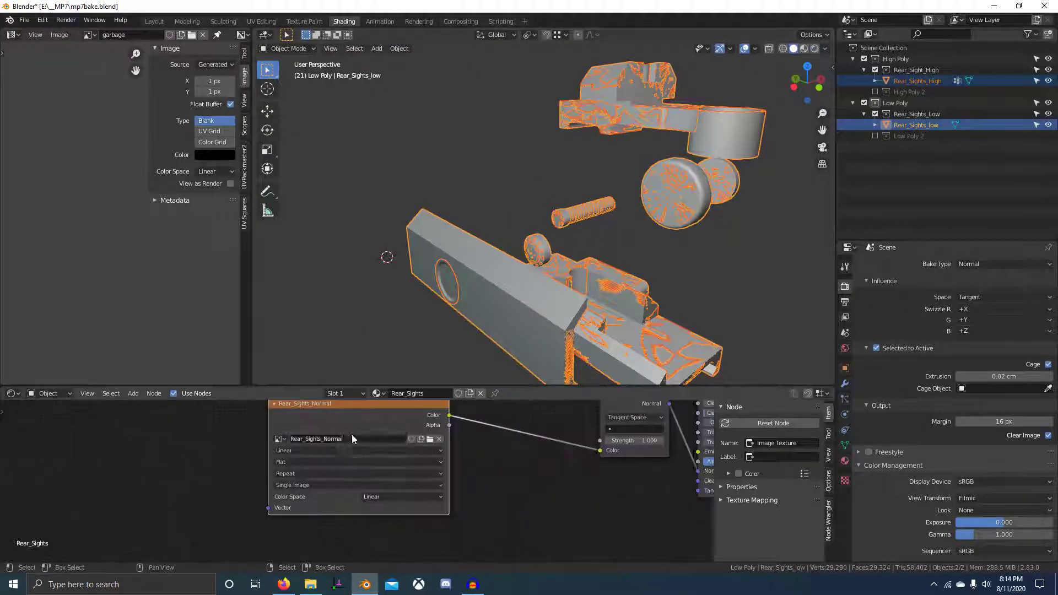
pyautogui.scroll(15, 1008, 334)
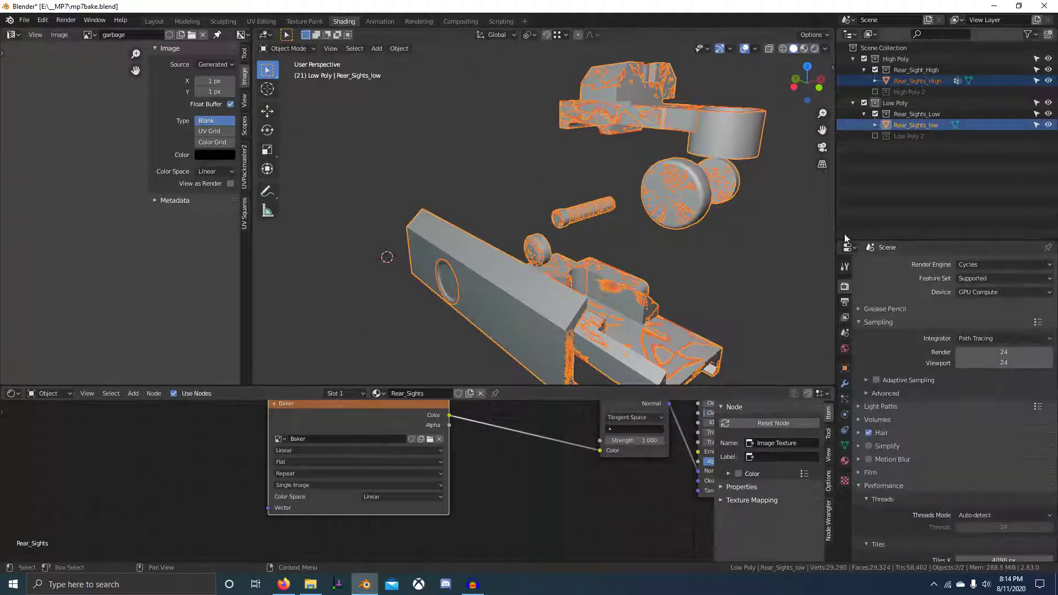
# Step: Split off a second Properties editor and show the render sampling settings in it
pyautogui.click(849, 166)
pyautogui.click(810, 221)
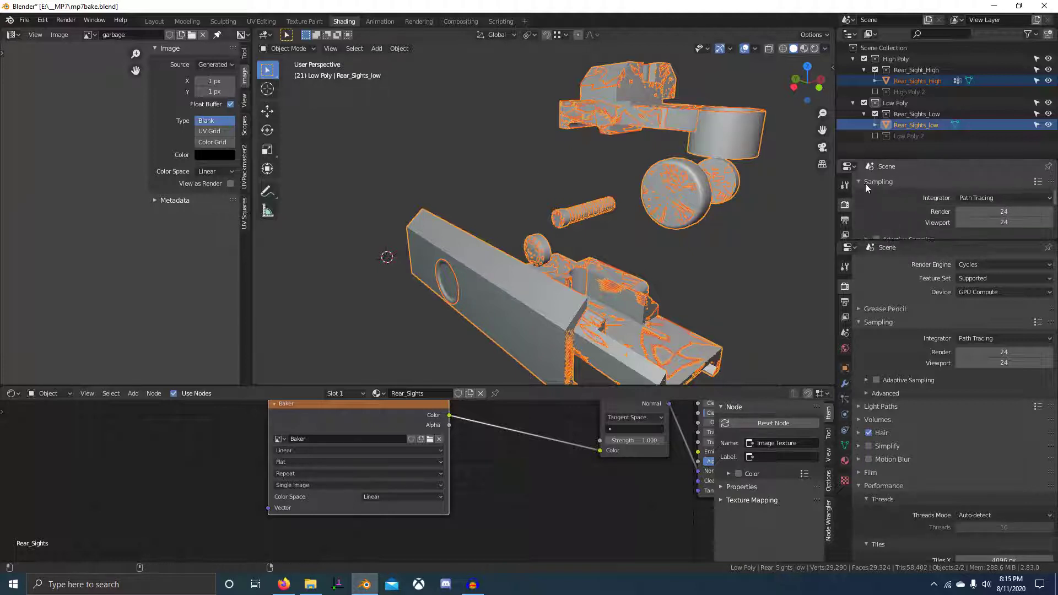
pyautogui.moveTo(914, 206); pyautogui.dragTo(913, 203, button='middle')
# Step: Set the Bake Type to Emit and check the selected rear sight models
pyautogui.scroll(-10, 949, 459)
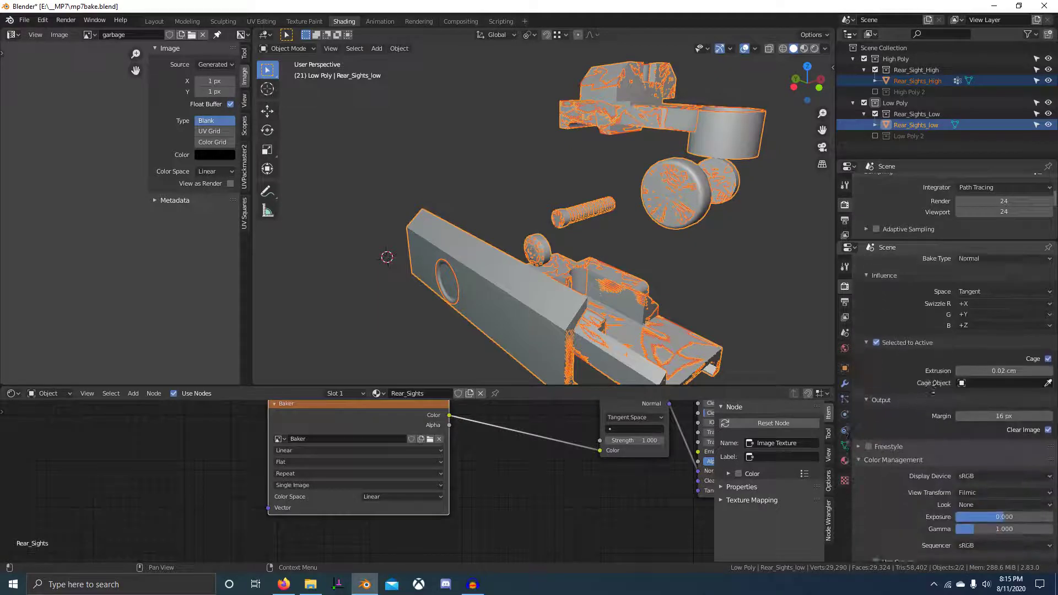
pyautogui.click(1004, 280)
pyautogui.click(992, 314)
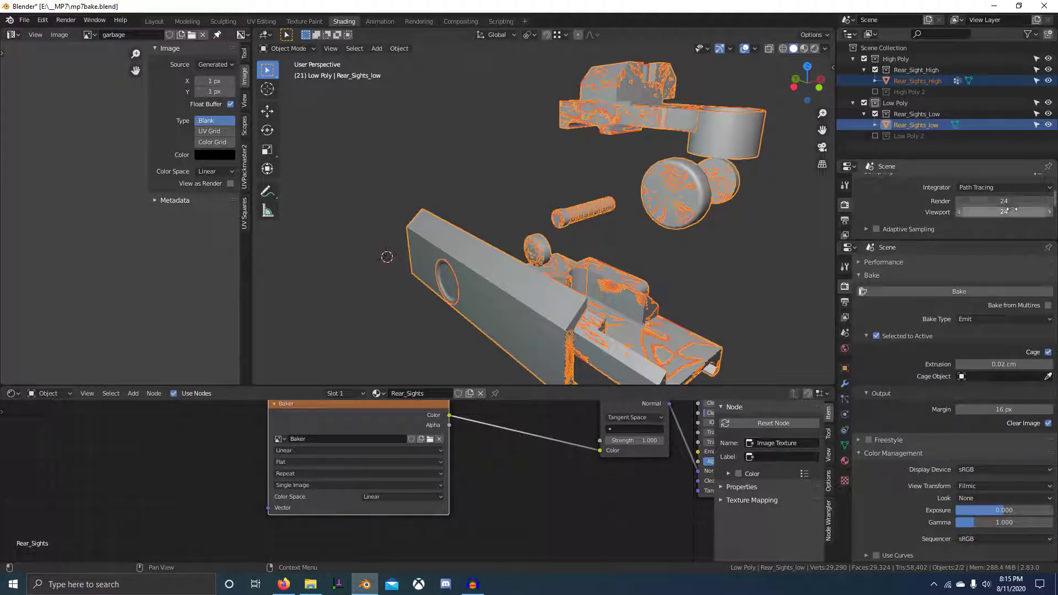
pyautogui.moveTo(473, 345); pyautogui.dragTo(663, 255, button='middle')
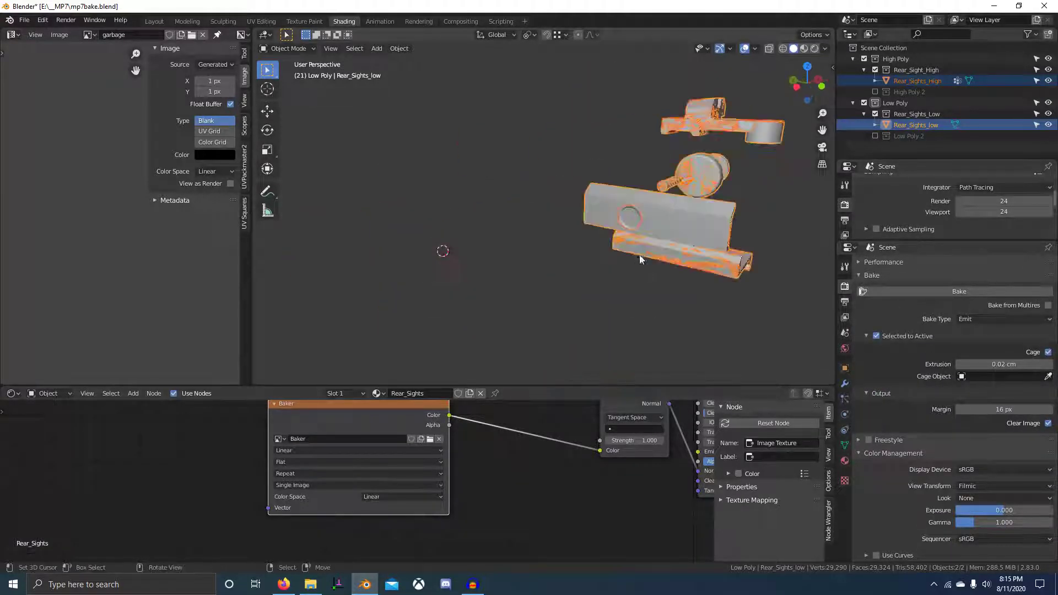
pyautogui.hotkey('alt', 'z')
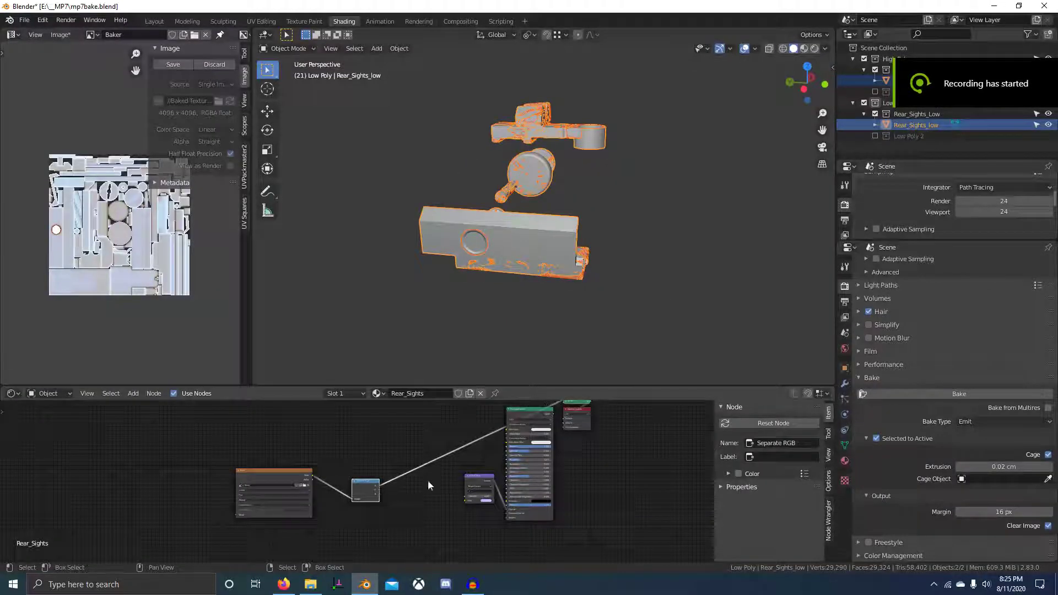
# Step: Hide the High Poly collection, switch the viewport to material preview, and inspect the baked curvature on the low-poly sights
pyautogui.scroll(2, 427, 484)
pyautogui.moveTo(545, 259); pyautogui.dragTo(551, 308, button='middle')
pyautogui.scroll(2, 475, 466)
pyautogui.scroll(-2, 475, 467)
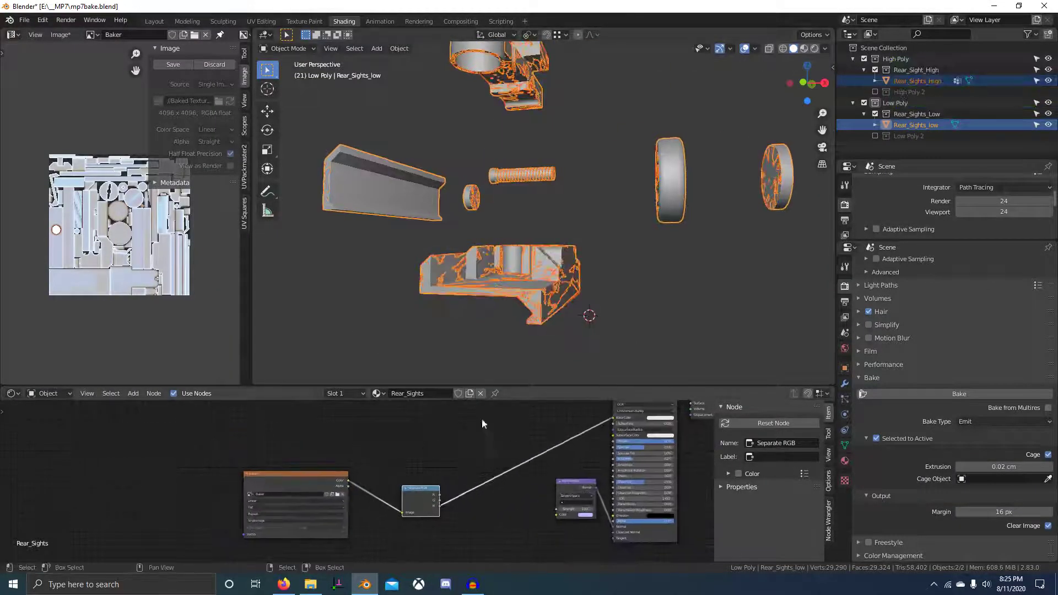
pyautogui.press('2')
pyautogui.click(803, 49)
pyautogui.moveTo(551, 248); pyautogui.dragTo(566, 313, button='middle')
pyautogui.scroll(3, 567, 313)
pyautogui.scroll(-1, 415, 494)
pyautogui.scroll(-2, 507, 332)
pyautogui.moveTo(507, 331); pyautogui.dragTo(633, 314, button='middle')
pyautogui.scroll(4, 637, 312)
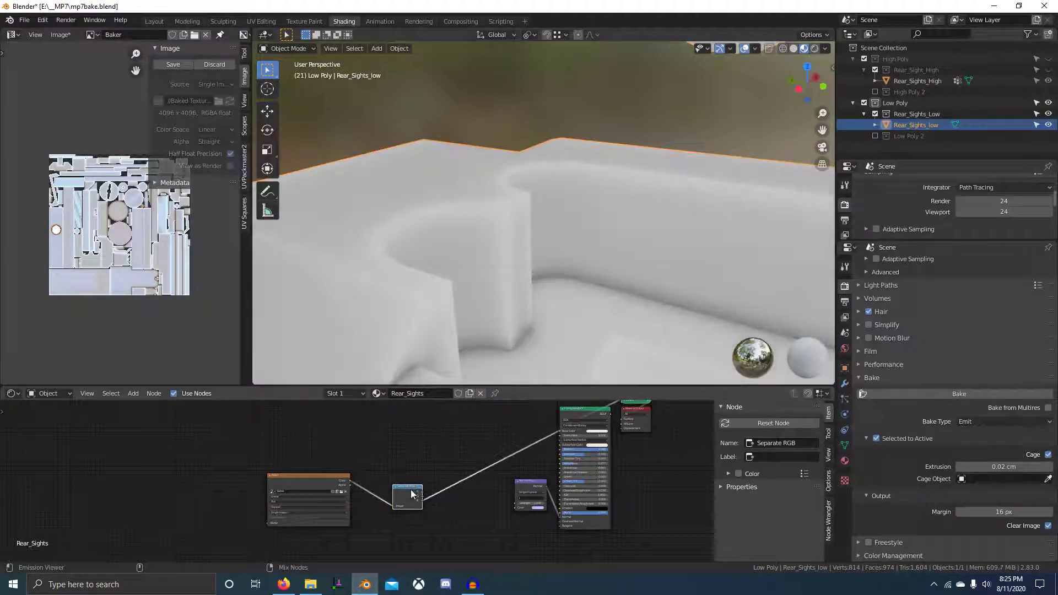
# Step: Move the Baker image and Separate RGB nodes aside and add a Map Range node to the Rear_Sights material
pyautogui.scroll(-2, 366, 495)
pyautogui.moveTo(366, 494); pyautogui.dragTo(238, 477)
pyautogui.hotkey('shift', 'a')
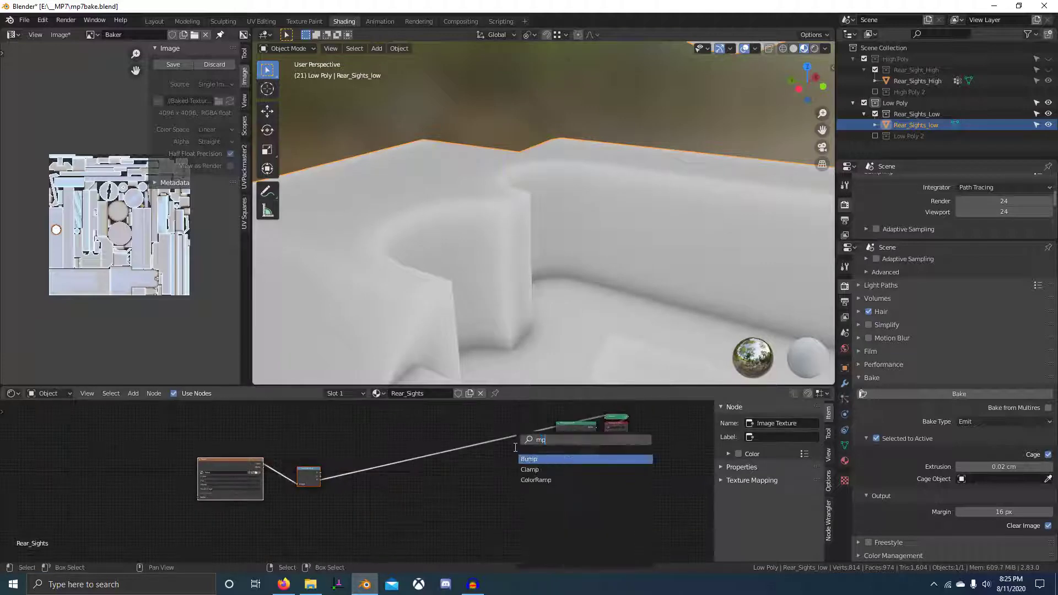
pyautogui.write('map')
pyautogui.click(535, 491)
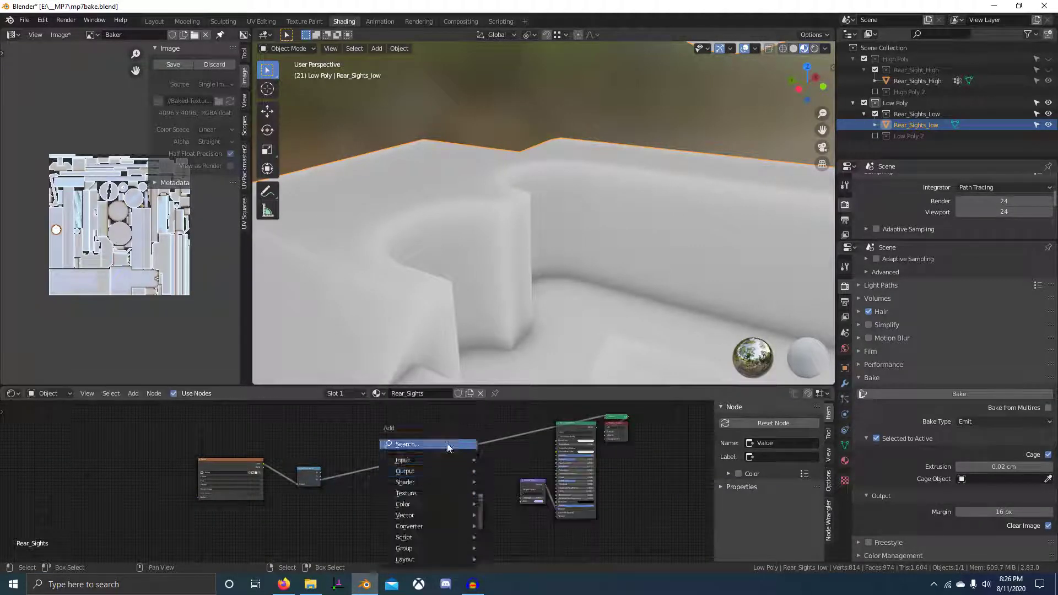
# Step: Add a Math node beside the Map Range node, set to Subtract with a first value of 1
pyautogui.write('math')
pyautogui.press('Return')
pyautogui.click(485, 490)
pyautogui.scroll(2, 485, 490)
pyautogui.click(490, 475)
pyautogui.click(490, 485)
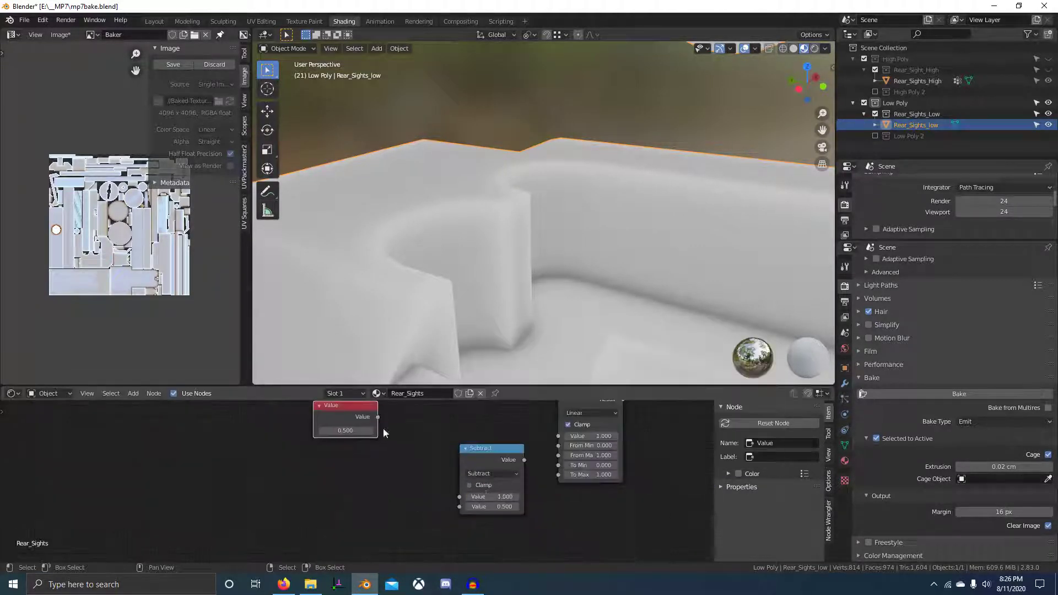
# Step: Link Value and Subtract to Map Range's To Min and To Max, and insert Map Range between Separate RGB's B output and the shader
pyautogui.moveTo(558, 470); pyautogui.dragTo(558, 473)
pyautogui.scroll(-2, 558, 473)
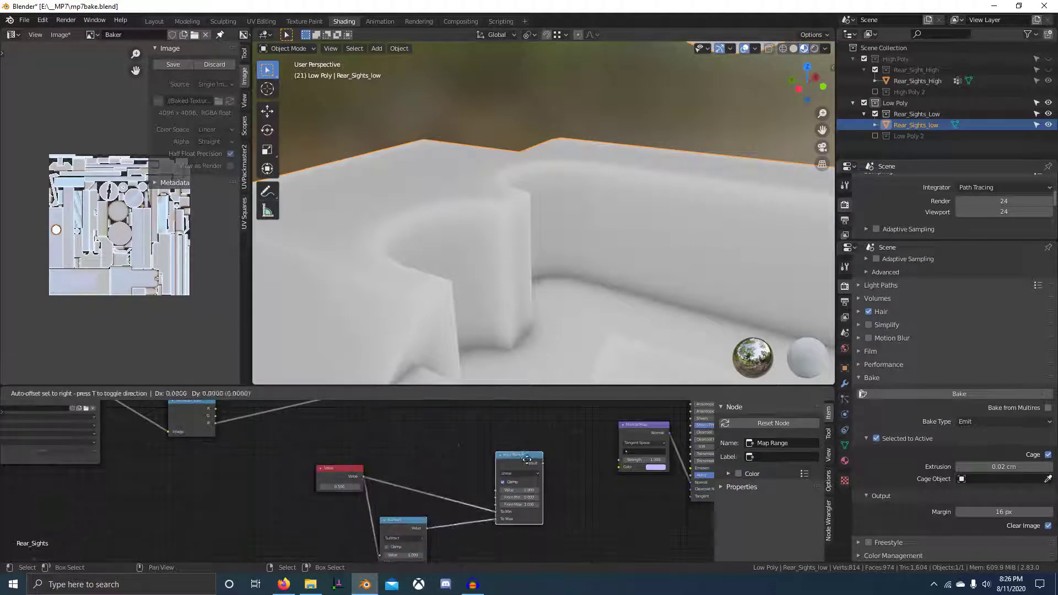
pyautogui.click(480, 436)
pyautogui.click(445, 467)
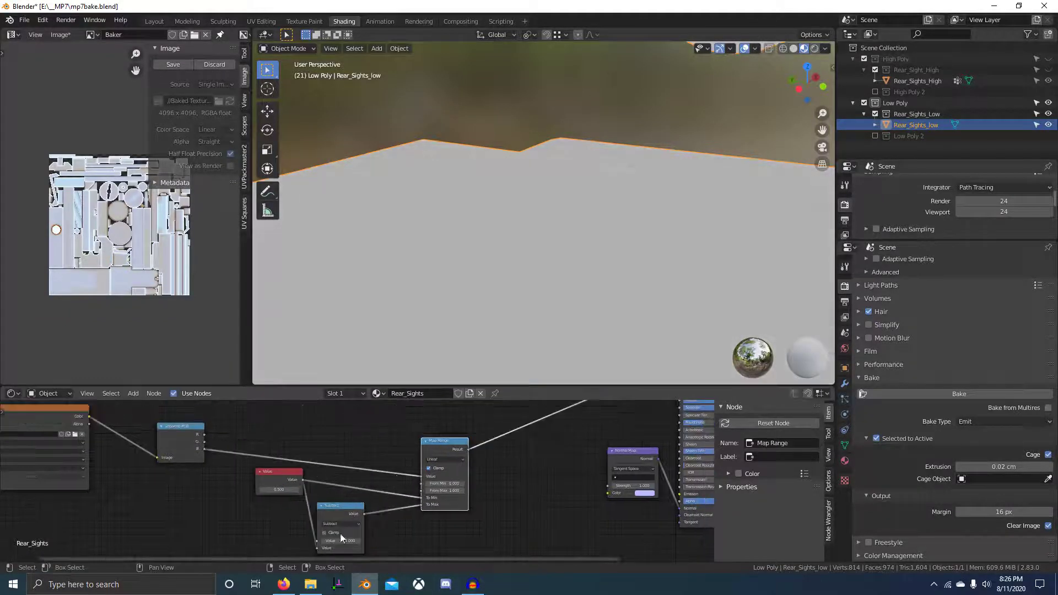
# Step: Move the Value and Subtract links to Map Range's From Min and From Max, and adjust the Value node to sharpen curvature contrast
pyautogui.moveTo(458, 330); pyautogui.dragTo(479, 303, button='middle')
pyautogui.scroll(2, 301, 437)
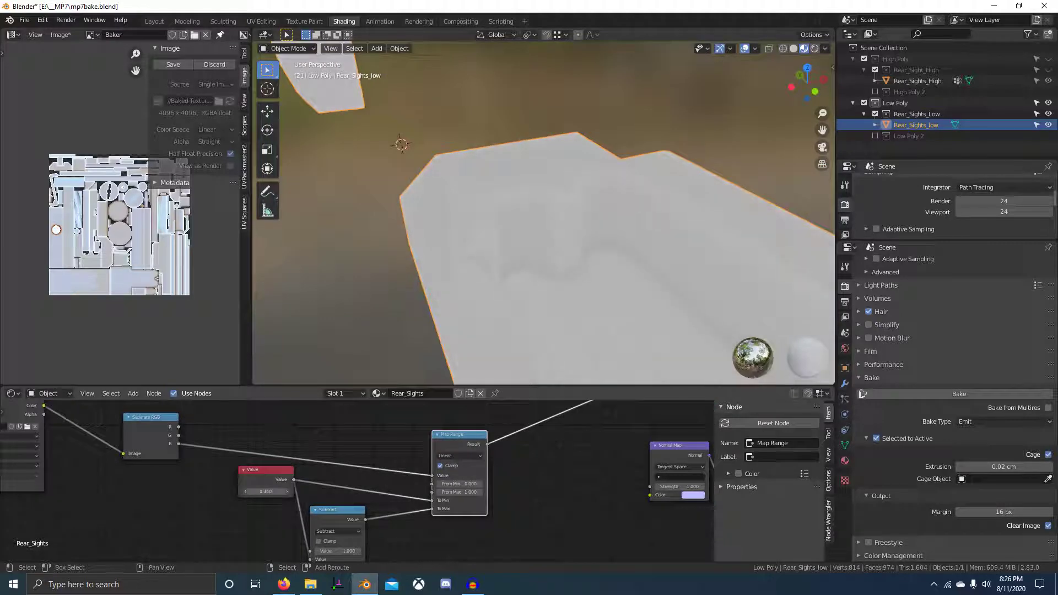
pyautogui.moveTo(432, 500); pyautogui.dragTo(431, 492)
pyautogui.moveTo(284, 491); pyautogui.dragTo(309, 490)
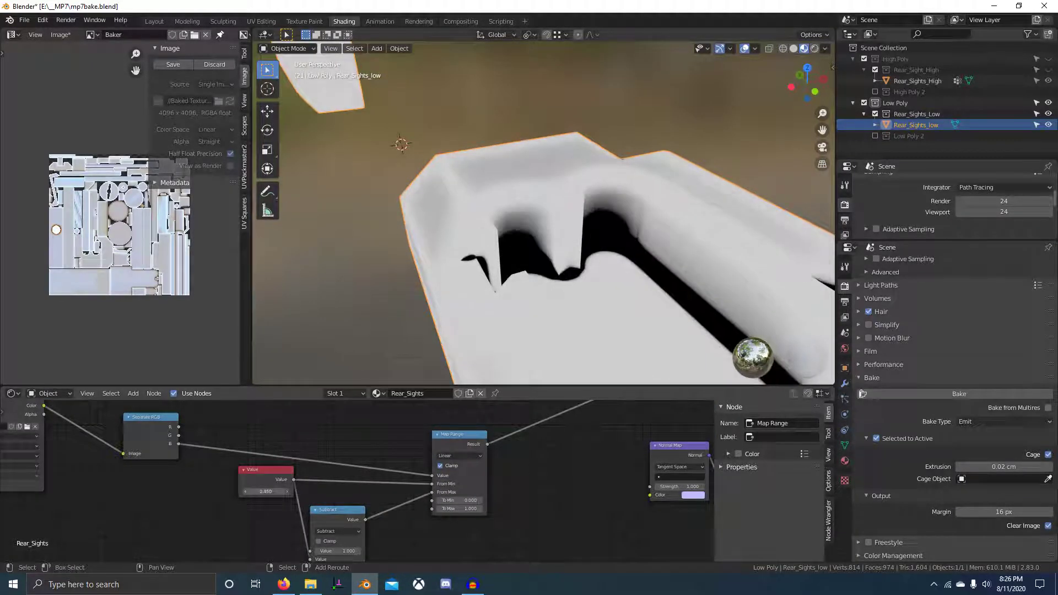
# Step: Add a ColorRamp node to the Rear_Sights material, fed by the B output of Separate RGB
pyautogui.scroll(5, 539, 279)
pyautogui.moveTo(538, 279); pyautogui.dragTo(580, 225, button='middle')
pyautogui.scroll(-2, 444, 436)
pyautogui.hotkey('shift', 'a')
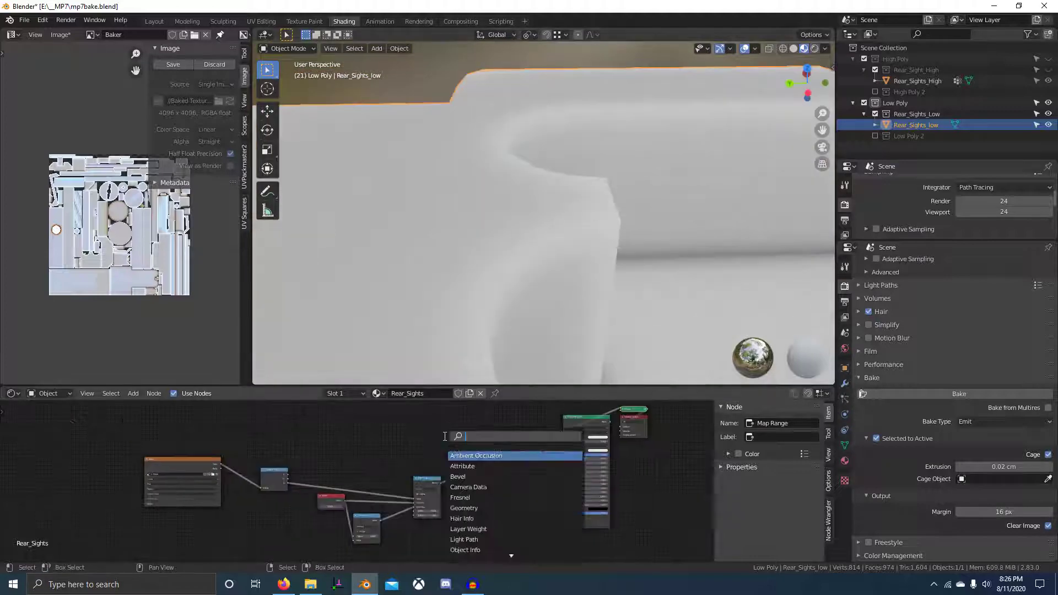
pyautogui.write('colo')
pyautogui.press('Return')
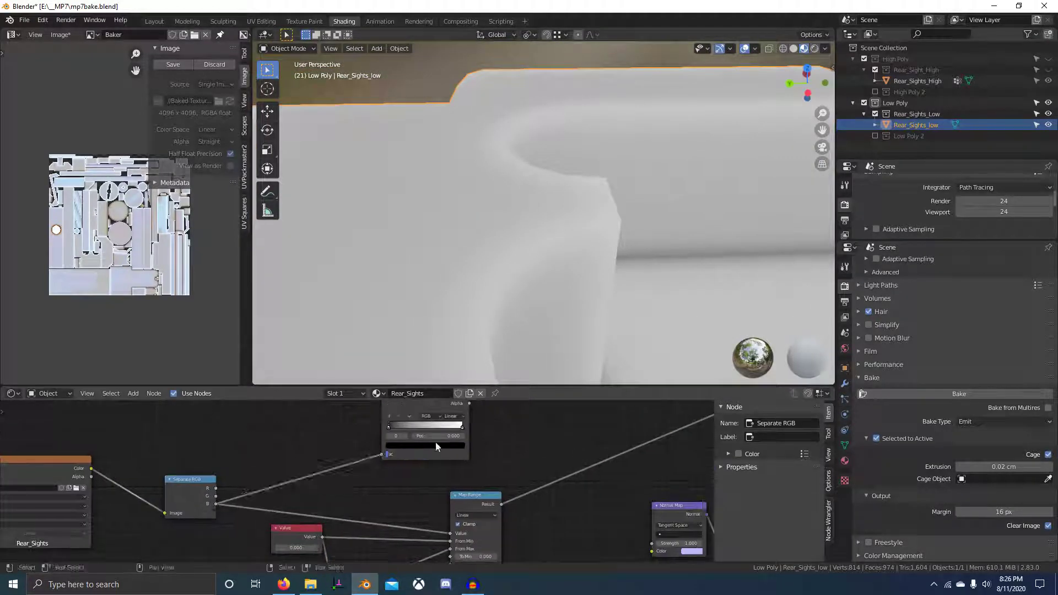
# Step: Add intermediate stops to the ColorRamp and set stop 1 to position 0.250 to adjust the curvature contrast
pyautogui.click(377, 478)
pyautogui.moveTo(377, 478); pyautogui.dragTo(398, 478)
pyautogui.click(346, 469)
pyautogui.moveTo(468, 331); pyautogui.dragTo(545, 309, button='middle')
pyautogui.scroll(2, 352, 469)
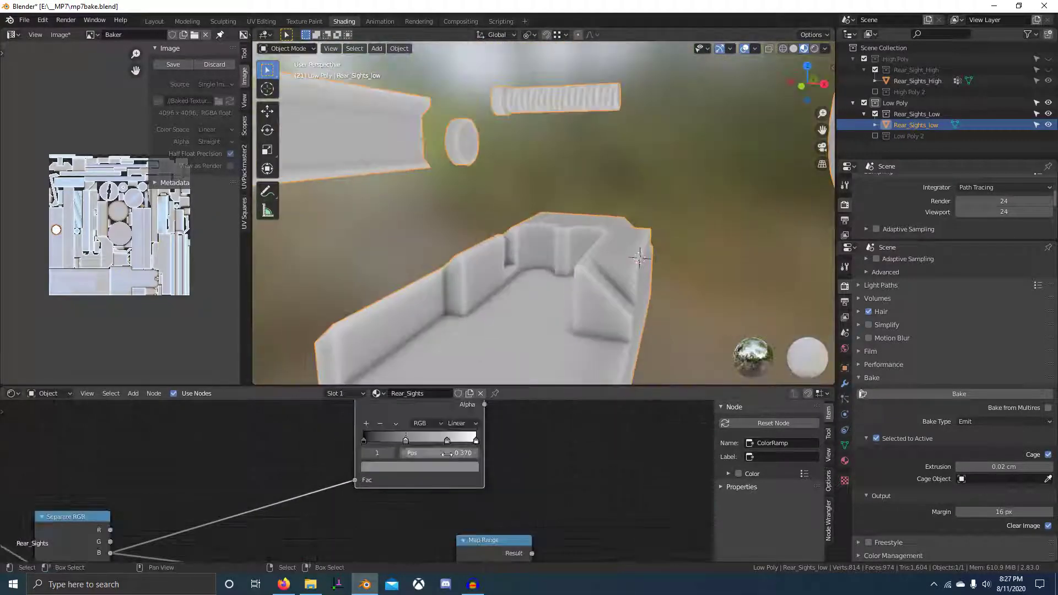
pyautogui.click(388, 467)
pyautogui.press('Return')
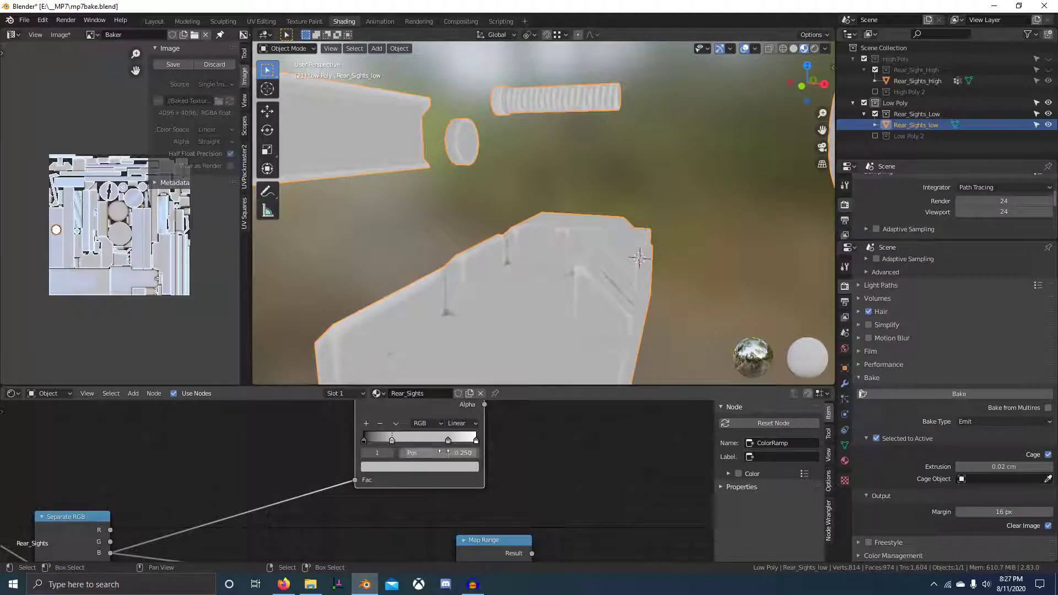
# Step: Clear the contrast nodes from the Rear_Sights material and preview the Separate RGB output on the low-poly model
pyautogui.moveTo(452, 465); pyautogui.dragTo(434, 517, button='middle')
pyautogui.moveTo(485, 330); pyautogui.dragTo(462, 320, button='middle')
pyautogui.scroll(-6, 462, 320)
pyautogui.moveTo(466, 362); pyautogui.dragTo(430, 342, button='middle')
pyautogui.click(262, 528)
pyautogui.moveTo(479, 314)
pyautogui.mouseDown(button='middle')
pyautogui.moveTo(504, 296)
pyautogui.moveTo(474, 325)
pyautogui.mouseUp(button='middle')
pyautogui.scroll(-3, 265, 501)
pyautogui.click(264, 501)
pyautogui.scroll(2, 186, 485)
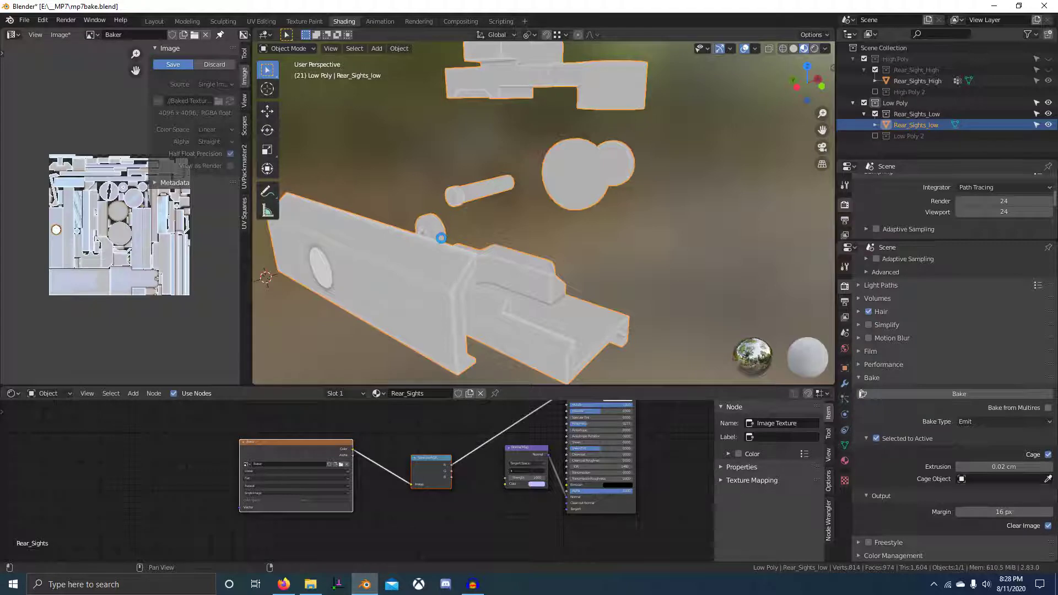
# Step: Save the Baker image as Rear_Sights_Curvature.exr in the Baked Textures folder
pyautogui.moveTo(441, 238); pyautogui.dragTo(463, 279, button='middle')
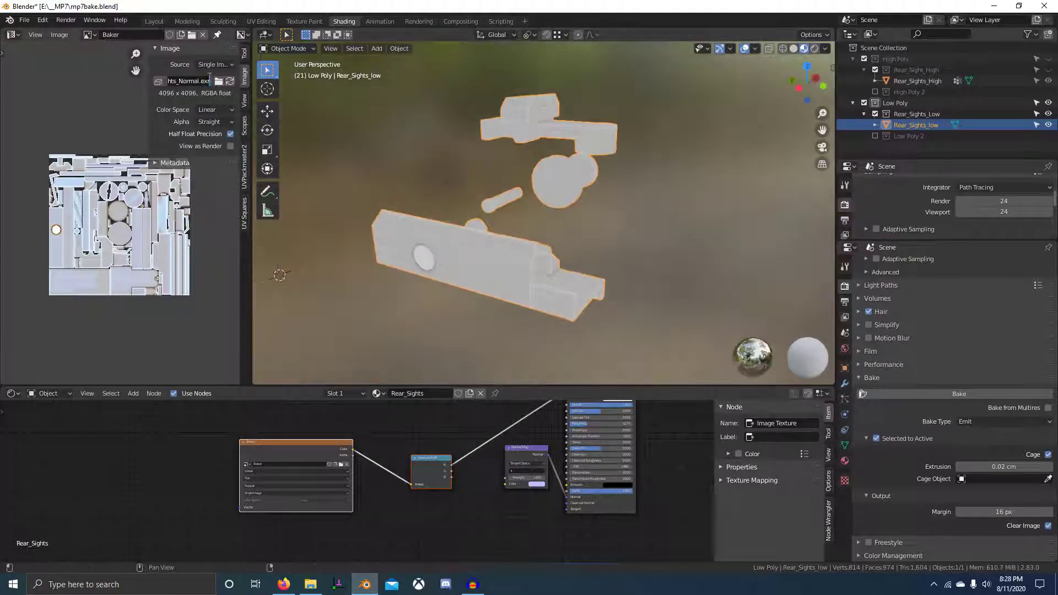
pyautogui.click(59, 34)
pyautogui.click(107, 124)
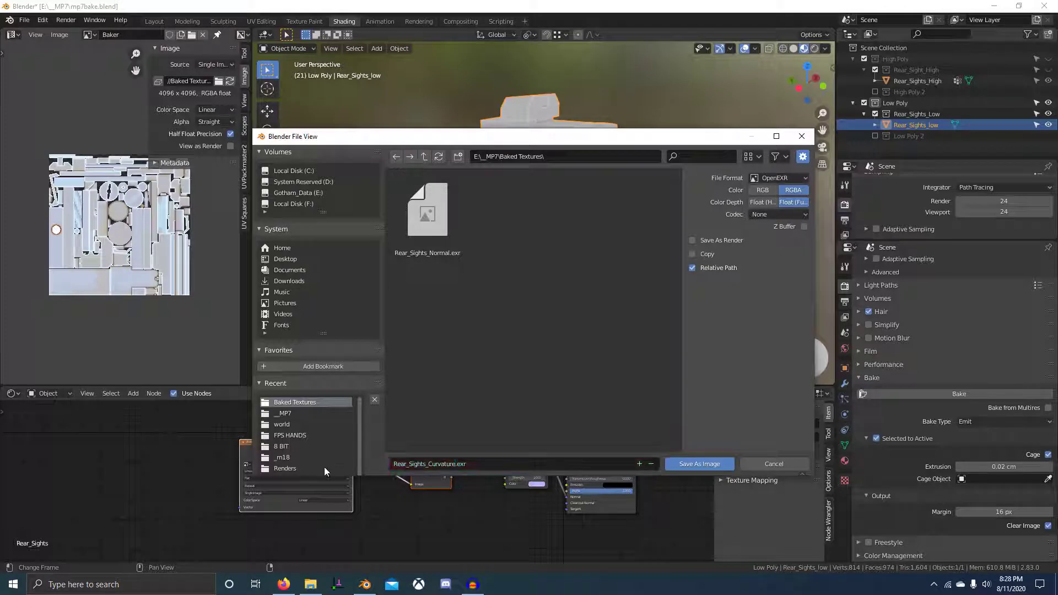
pyautogui.click(284, 468)
pyautogui.click(296, 402)
pyautogui.press('Return')
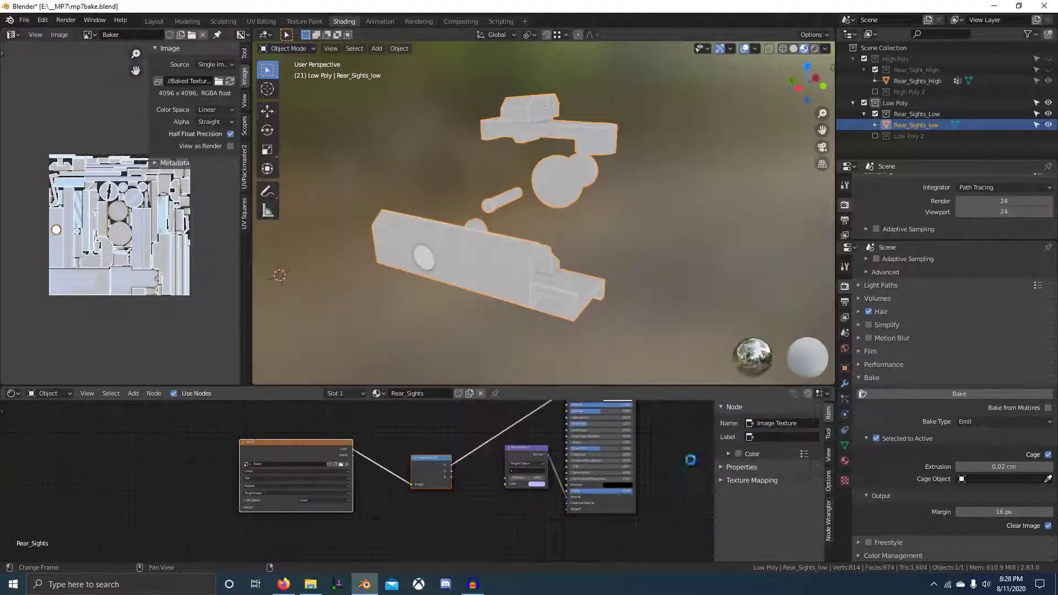
# Step: Switch to Rear_Sights_High and preview an Ambient Occlusion node in its High Poly material with rendered shading
pyautogui.scroll(3, 460, 243)
pyautogui.moveTo(461, 244); pyautogui.dragTo(386, 331, button='middle')
pyautogui.scroll(-3, 444, 446)
pyautogui.hotkey('ctrl', 'z')
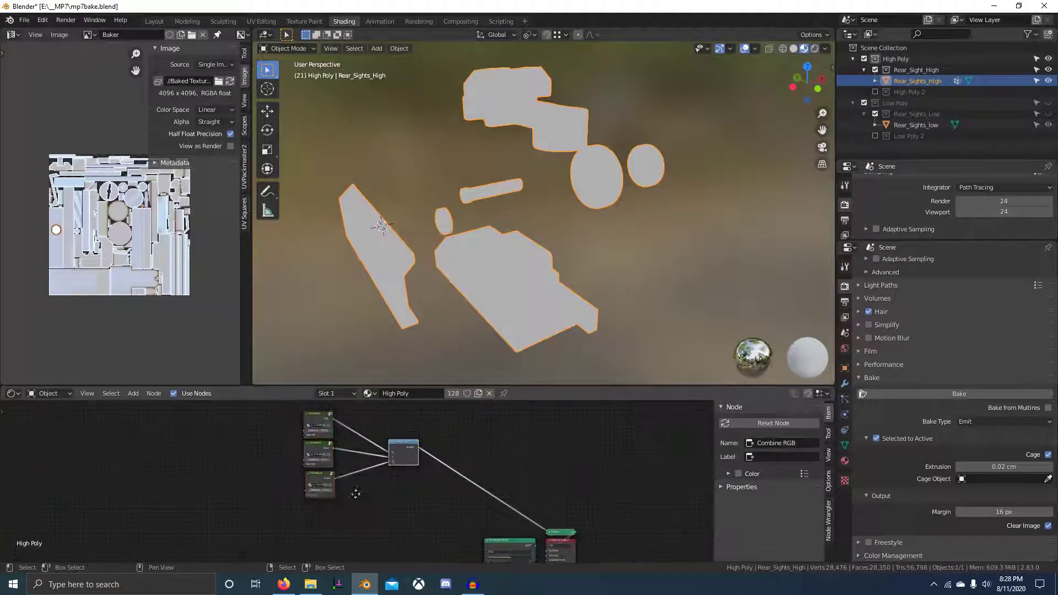
pyautogui.press('Return')
pyautogui.click(814, 48)
pyautogui.scroll(5, 570, 307)
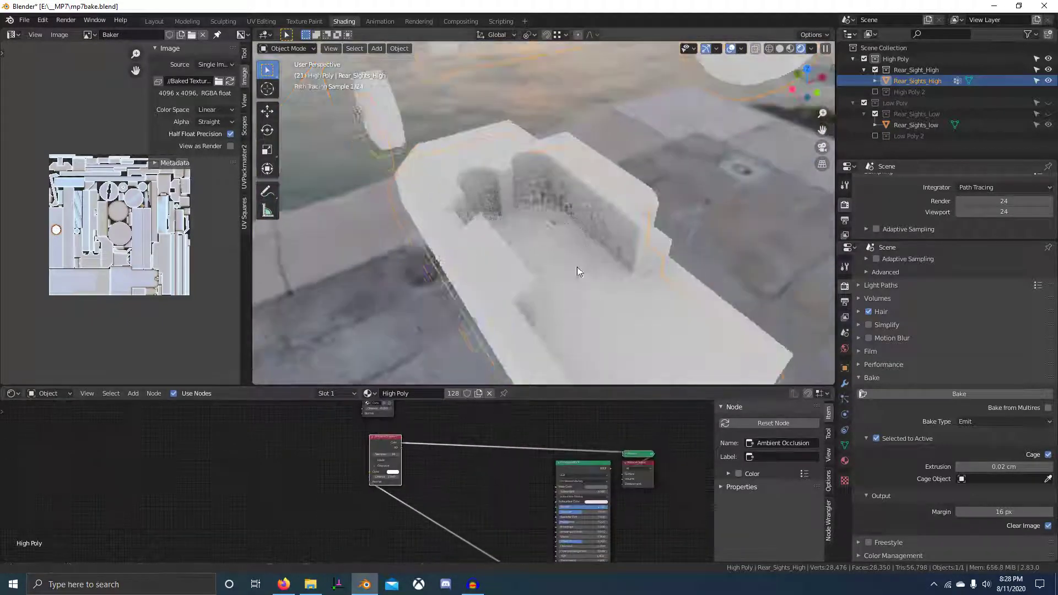
# Step: Try previewing a Geometry node's Normal output on the high-poly rear sights
pyautogui.scroll(4, 445, 448)
pyautogui.moveTo(496, 308); pyautogui.dragTo(495, 275, button='middle')
pyautogui.scroll(-4, 445, 494)
pyautogui.moveTo(274, 497); pyautogui.dragTo(445, 498)
pyautogui.press('Return')
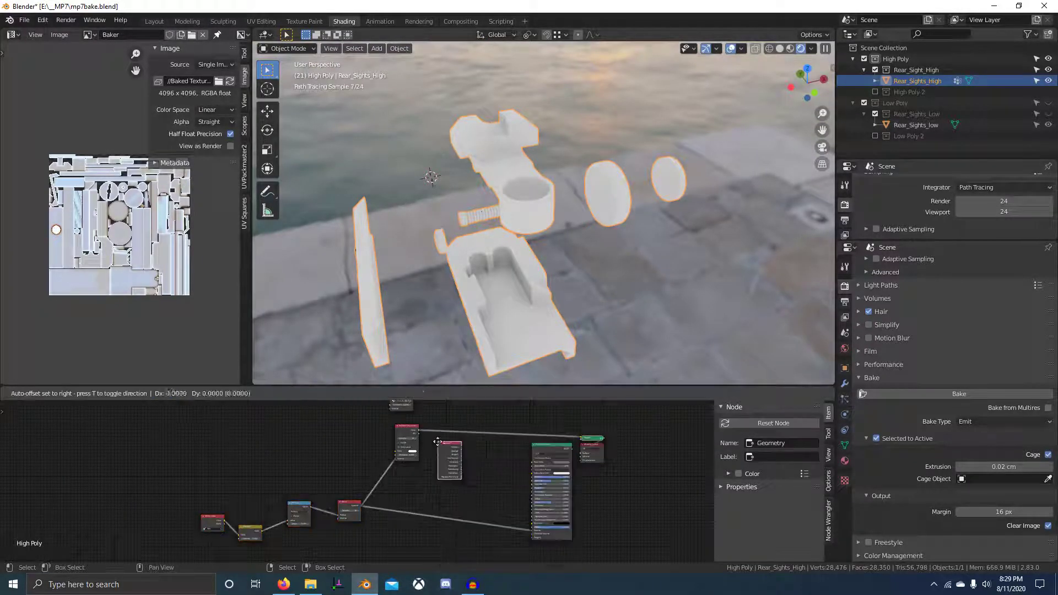
pyautogui.hotkey('shift', 'a')
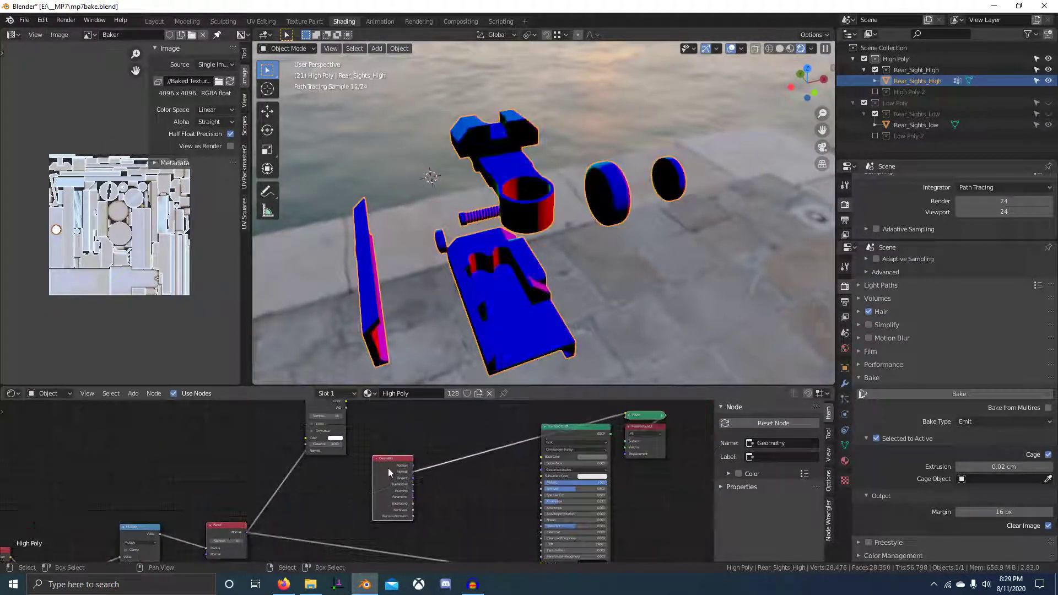
pyautogui.scroll(5, 543, 215)
pyautogui.press('Delete')
# Step: Add a Separate XYZ node fed by the Bevel normal, preview its output, and place it below Ambient Occlusion
pyautogui.hotkey('shift', 'a')
pyautogui.write('se')
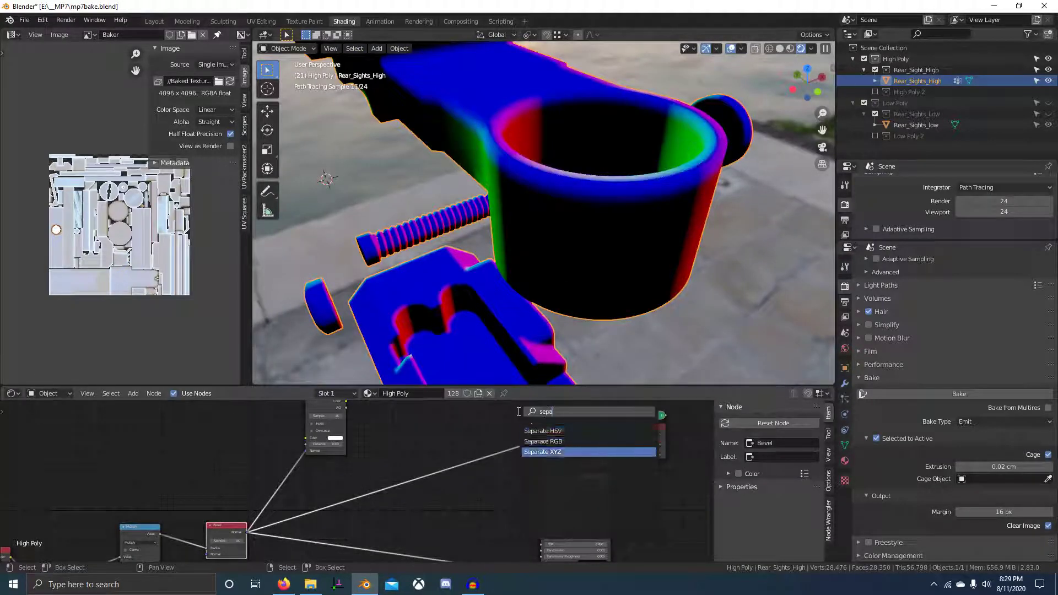
pyautogui.write('pa')
pyautogui.press('Return')
pyautogui.click(435, 452)
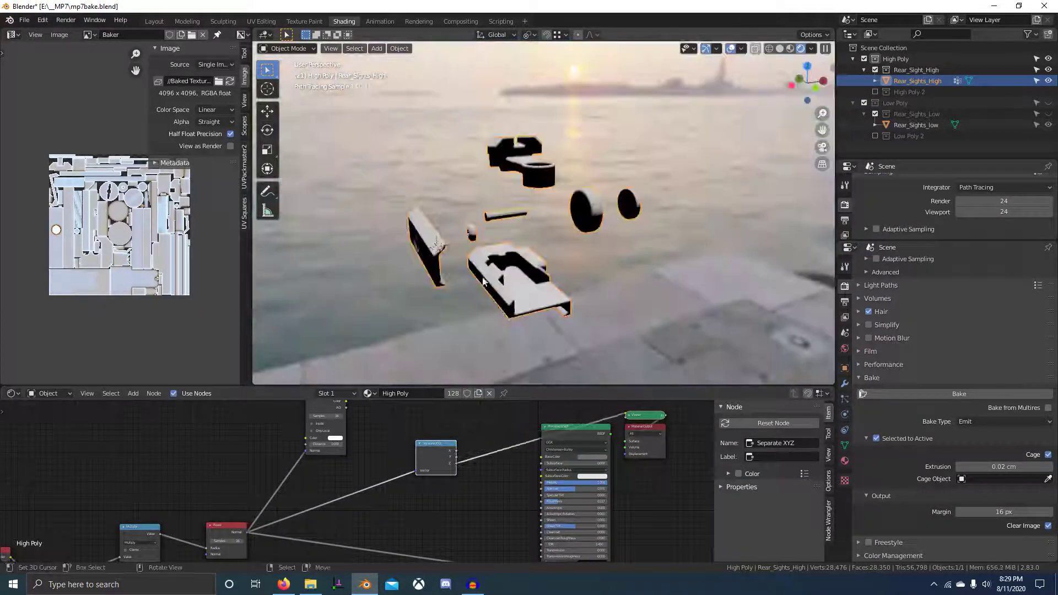
pyautogui.scroll(1, 493, 410)
pyautogui.moveTo(435, 449); pyautogui.dragTo(331, 498)
# Step: Add a Combine RGB node beside Ambient Occlusion and link the AO output to its R input
pyautogui.click(373, 435)
pyautogui.hotkey('shift', 'a')
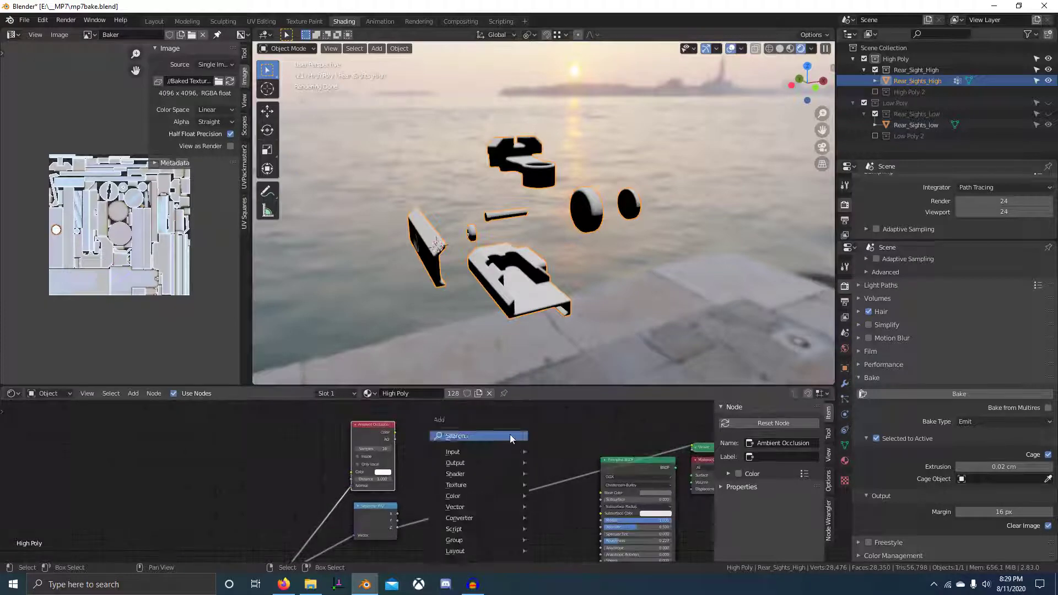
pyautogui.click(510, 437)
pyautogui.write('cc')
pyautogui.write('m')
pyautogui.click(535, 464)
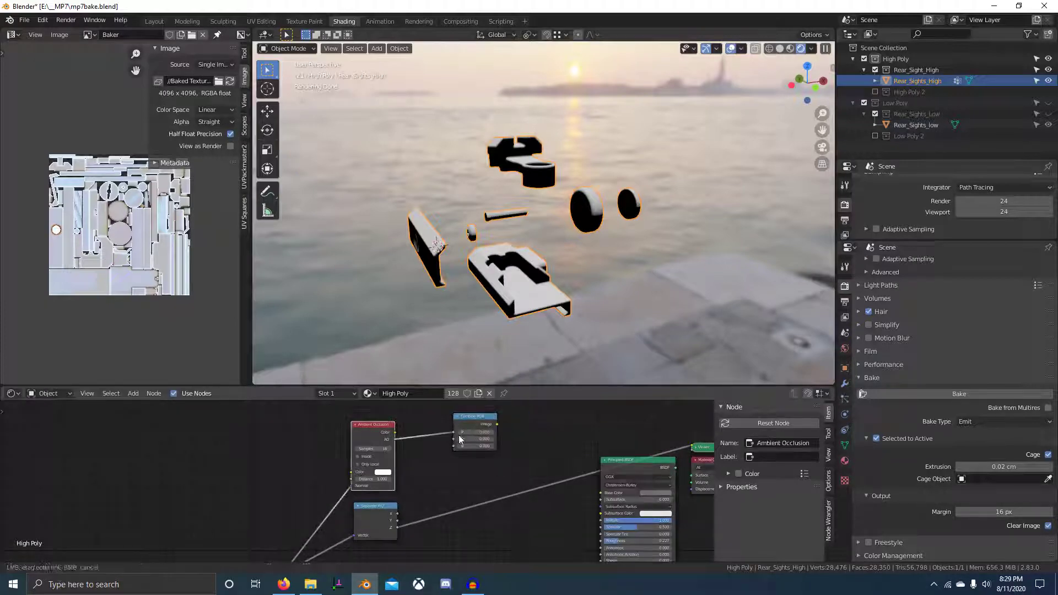
# Step: Add a Clamp node between the Separate XYZ Z output and the G input of Combine RGB
pyautogui.moveTo(606, 308); pyautogui.dragTo(717, 276, button='middle')
pyautogui.moveTo(575, 411); pyautogui.dragTo(545, 417, button='middle')
pyautogui.hotkey('shift', 'a')
pyautogui.write('clamp')
pyautogui.press('Return')
pyautogui.click(425, 484)
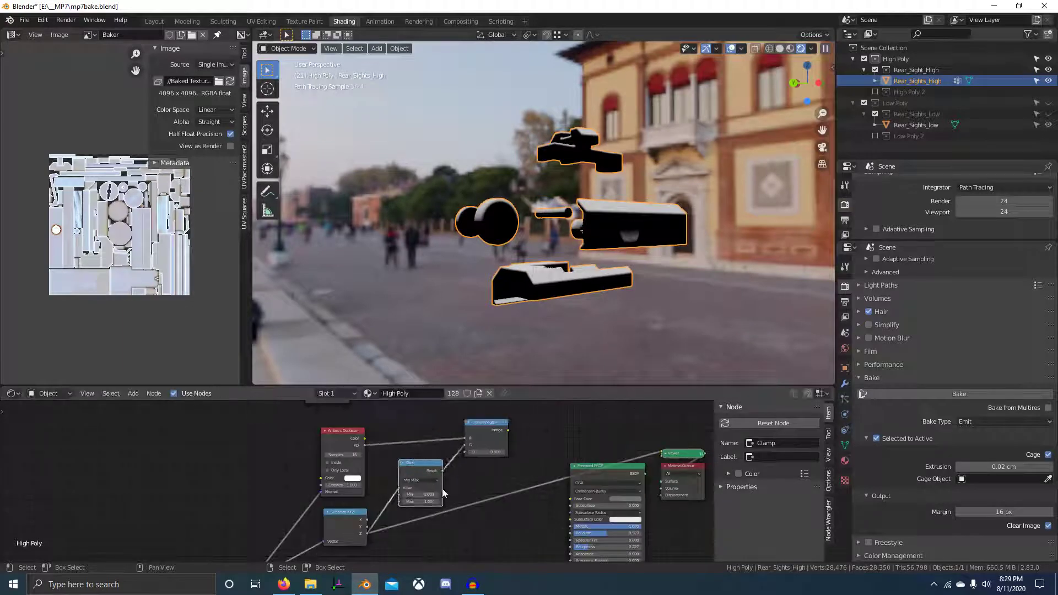
# Step: Route the new Combine RGB output to the material output and preview it on the high-poly rear sights
pyautogui.scroll(2, 566, 468)
pyautogui.scroll(-2, 566, 468)
pyautogui.moveTo(573, 331); pyautogui.dragTo(496, 353, button='middle')
pyautogui.scroll(3, 544, 330)
pyautogui.keyDown('ctrl'); pyautogui.keyDown('shift'); pyautogui.click(444, 435); pyautogui.keyUp('shift'); pyautogui.keyUp('ctrl')
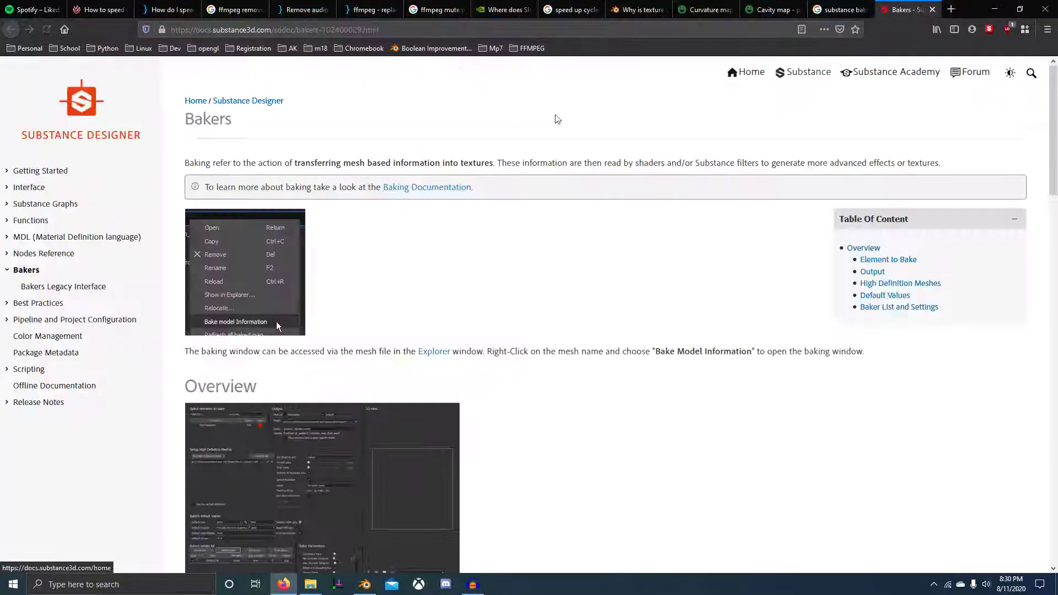
# Step: Look up the Curvature baker in the Substance documentation in Firefox and return to Blender
pyautogui.scroll(-5, 366, 312)
pyautogui.scroll(-10, 366, 312)
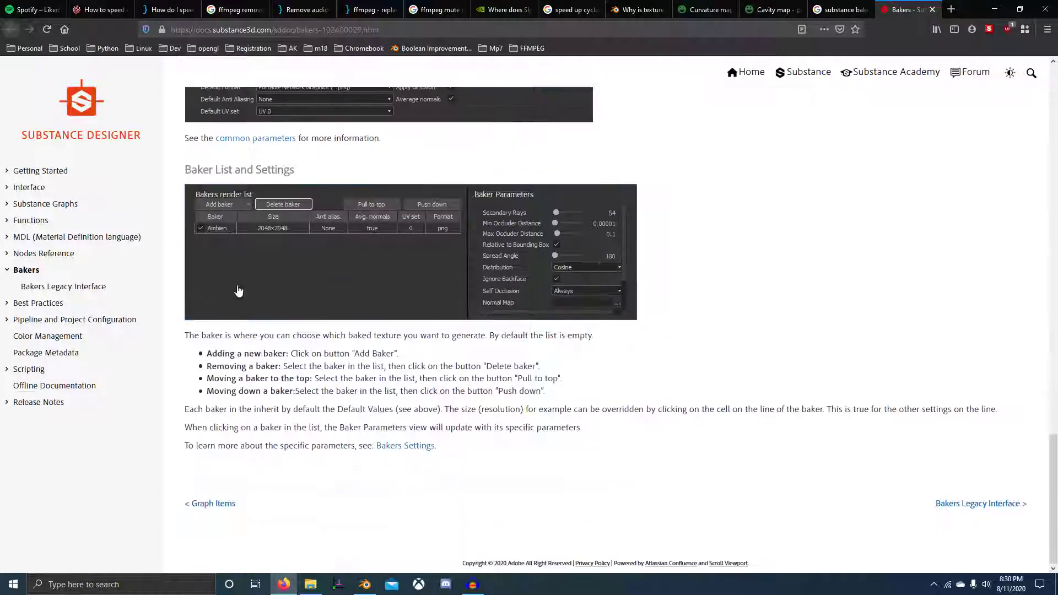
pyautogui.hotkey('ctrl', 'w')
pyautogui.click(144, 80)
pyautogui.write('curvature')
pyautogui.press('Return')
pyautogui.click(220, 172)
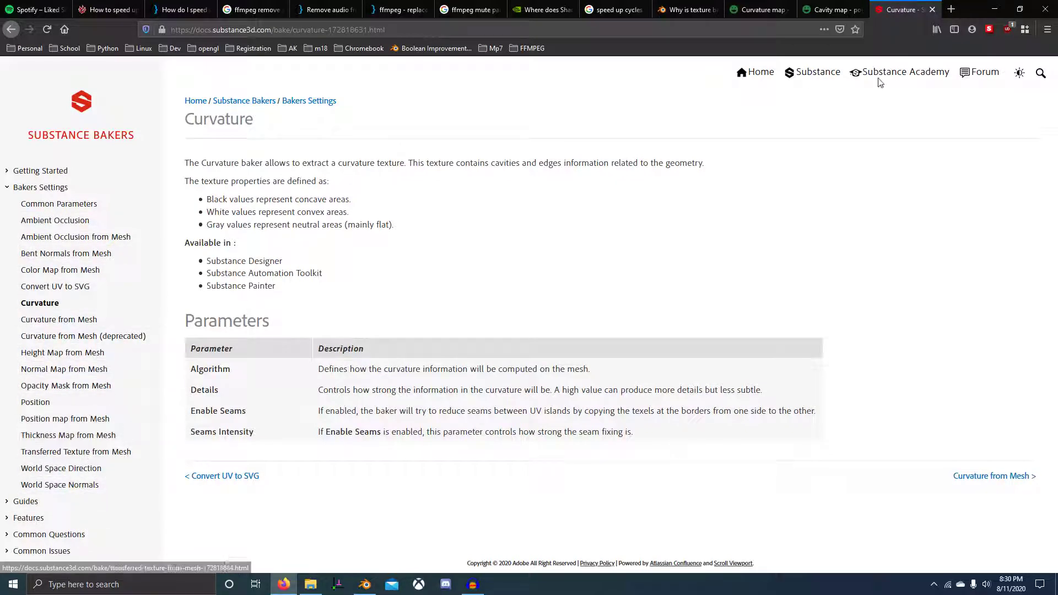
pyautogui.hotkey('ctrl', 'w')
pyautogui.hotkey('alt', 'Tab')
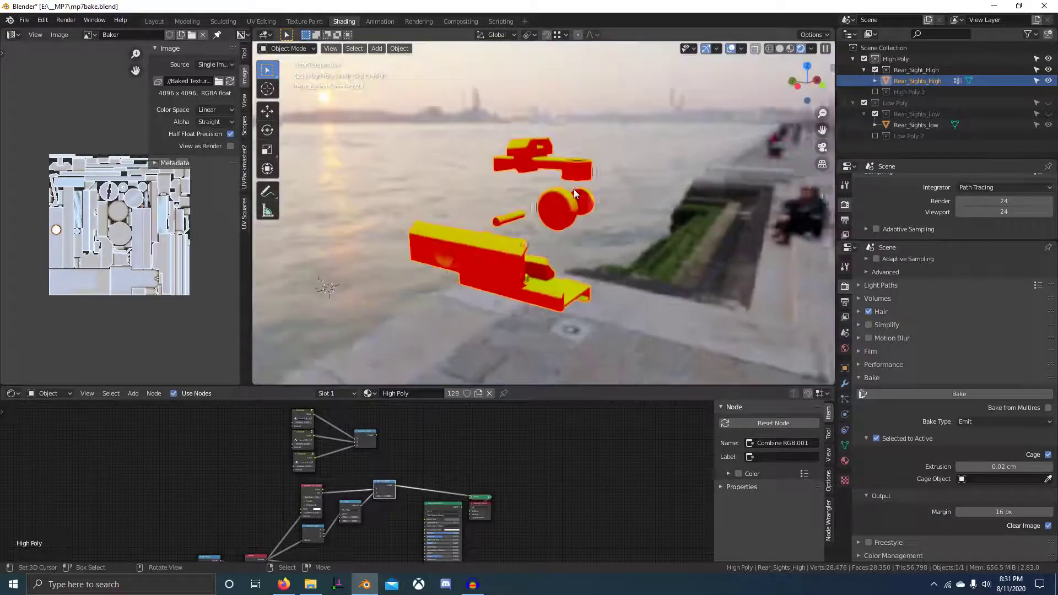
pyautogui.hotkey('alt', 'z')
pyautogui.click(528, 160)
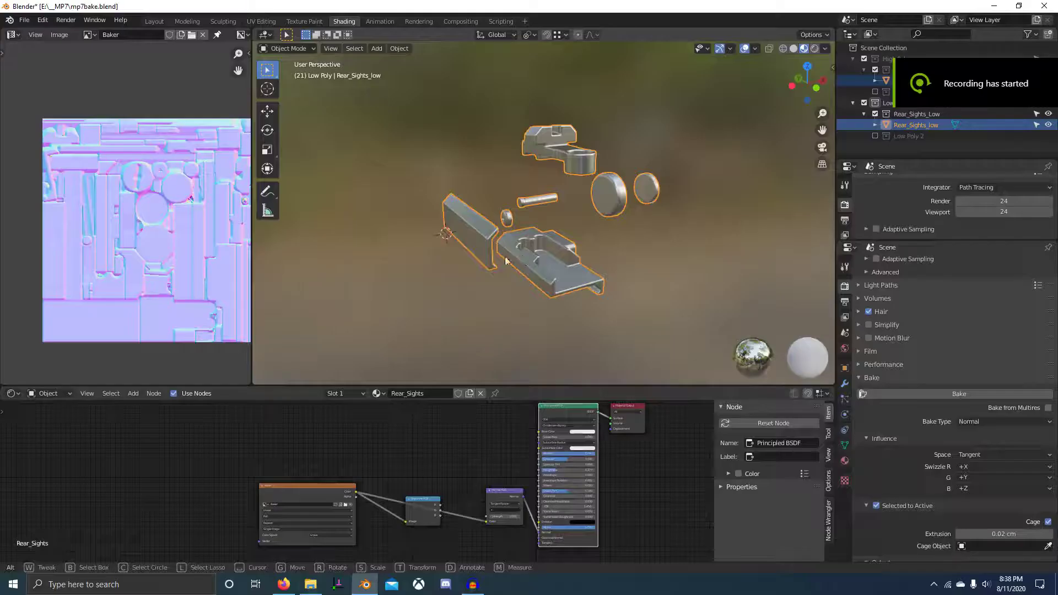
# Step: Open the __MP7 Baked Textures folder in File Explorer and select Rear_Sights_Normal.exr
pyautogui.hotkey('alt', 'Tab')
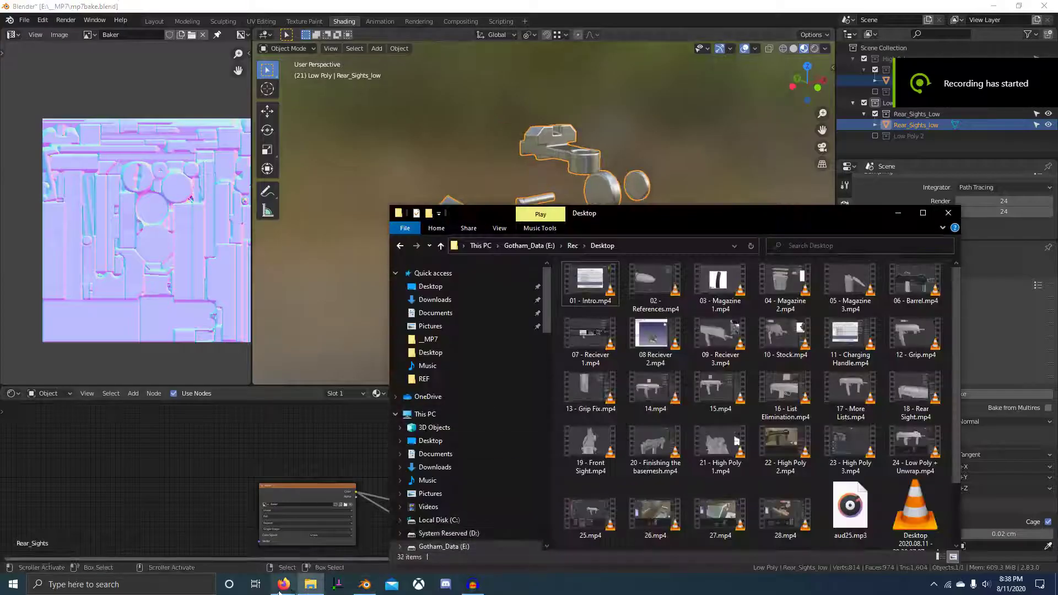
pyautogui.rightClick(310, 584)
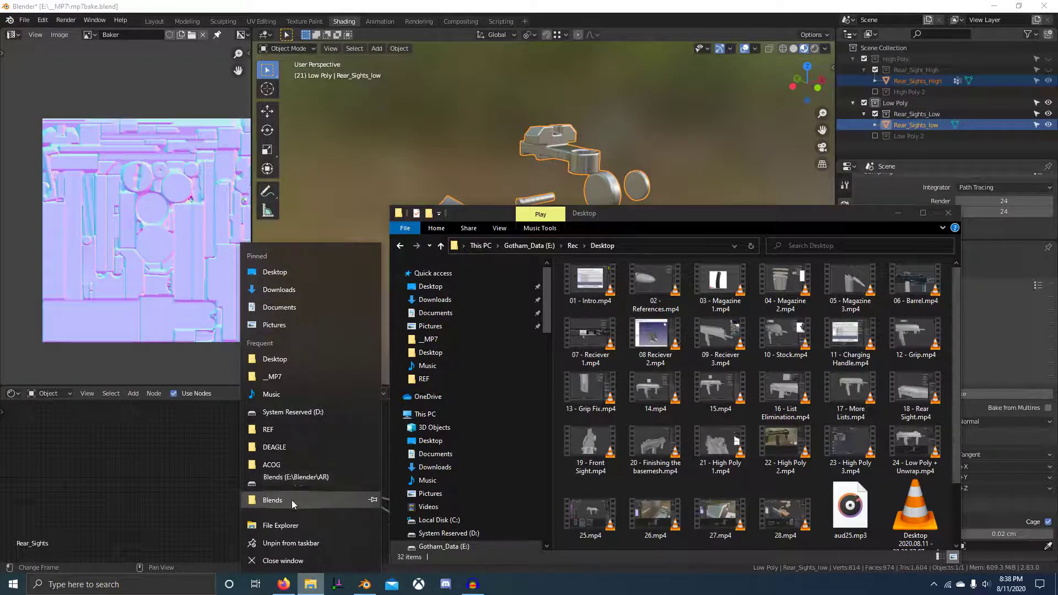
pyautogui.click(272, 499)
pyautogui.click(557, 55)
pyautogui.doubleClick(626, 102)
pyautogui.doubleClick(608, 146)
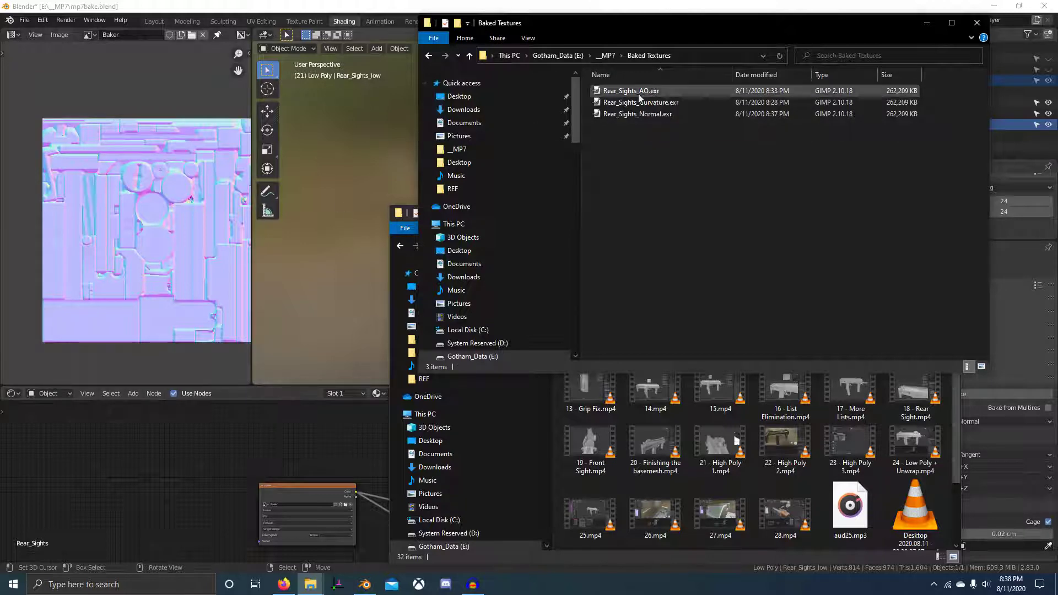
pyautogui.click(638, 114)
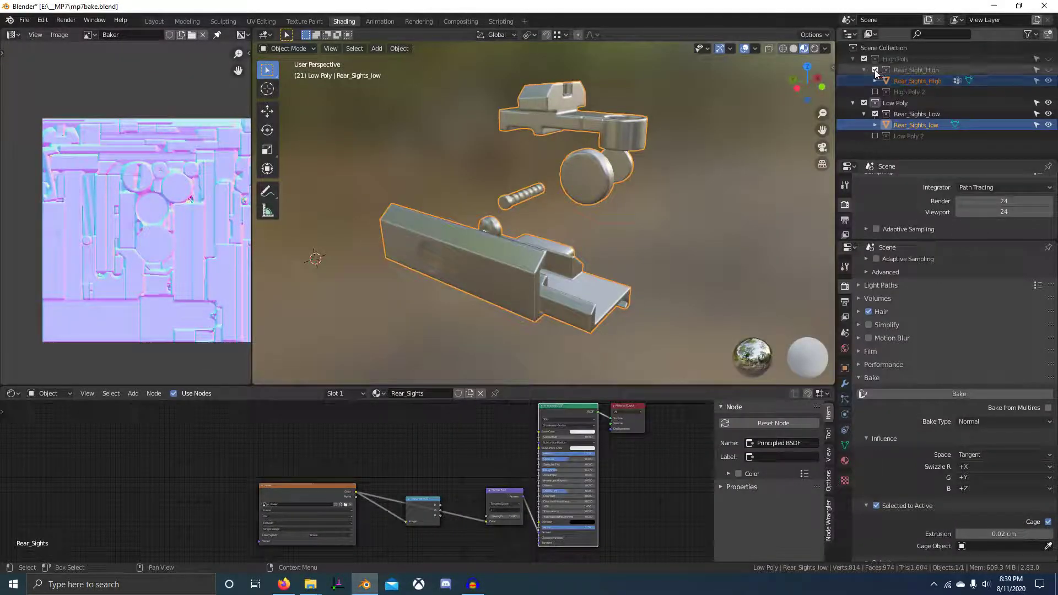
# Step: Include the High Poly 2 and Low Poly 2 collections and examine the UV-checkered low-poly gun from several sides
pyautogui.click(876, 136)
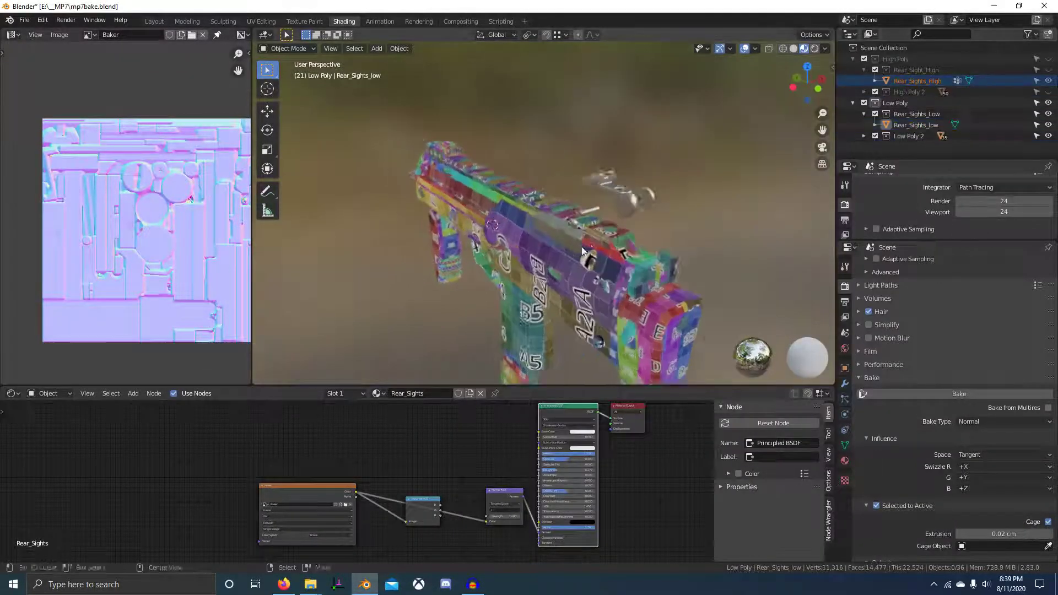
pyautogui.moveTo(641, 220); pyautogui.dragTo(611, 213, button='middle')
pyautogui.scroll(-2, 587, 268)
pyautogui.scroll(5, 531, 198)
pyautogui.scroll(-4, 504, 181)
pyautogui.scroll(4, 504, 181)
pyautogui.scroll(-4, 502, 297)
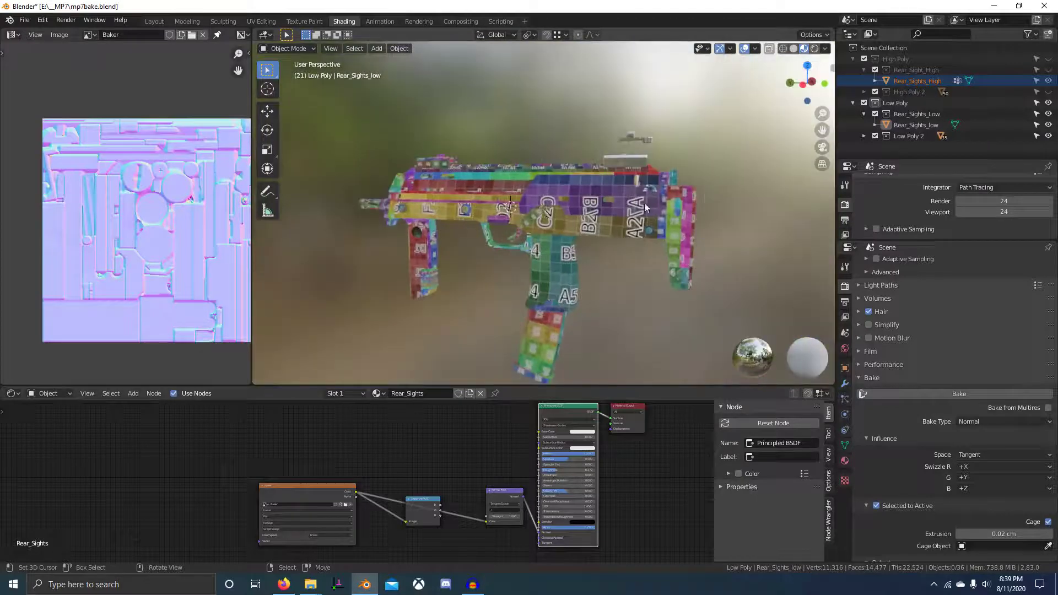
pyautogui.scroll(2, 485, 253)
pyautogui.moveTo(508, 266); pyautogui.dragTo(563, 277, button='middle')
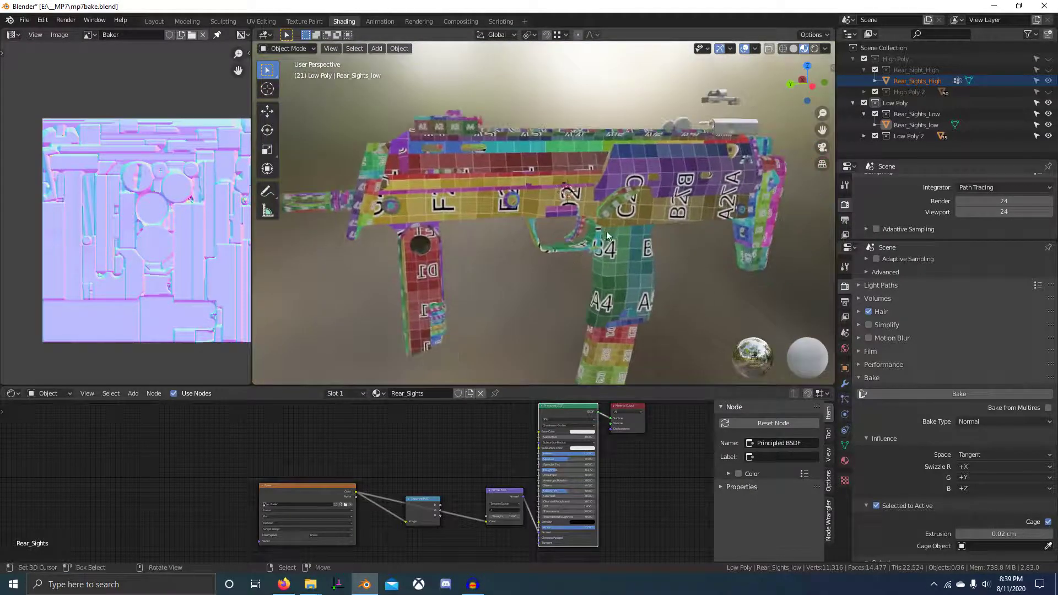
pyautogui.scroll(-1, 606, 237)
pyautogui.moveTo(571, 313); pyautogui.dragTo(598, 337, button='middle')
pyautogui.scroll(2, 600, 340)
pyautogui.moveTo(563, 300); pyautogui.dragTo(606, 221, button='middle')
pyautogui.scroll(-2, 551, 215)
pyautogui.scroll(3, 482, 204)
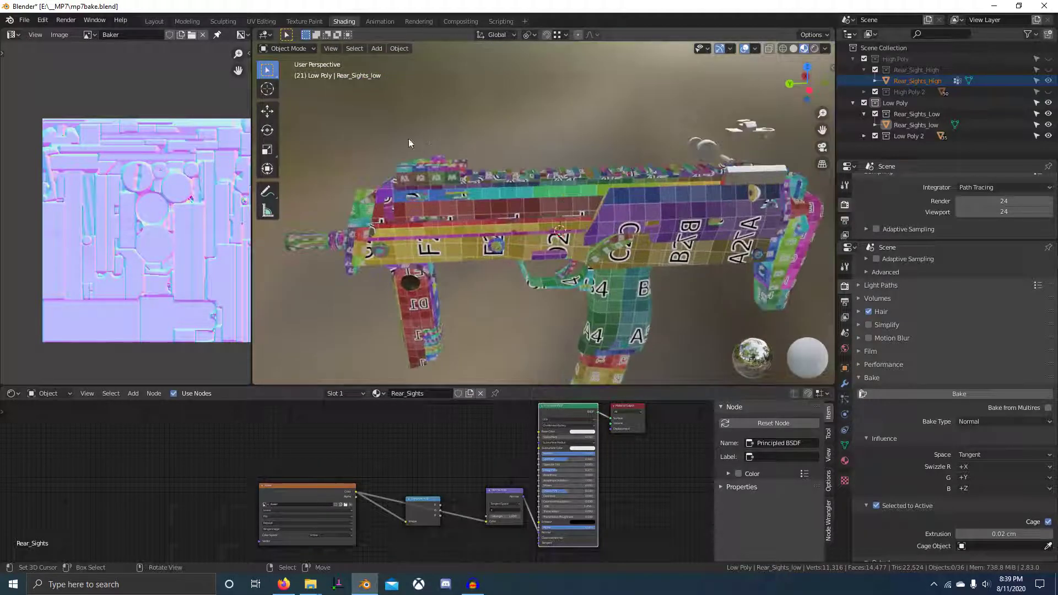
pyautogui.moveTo(441, 179); pyautogui.dragTo(400, 231, button='middle')
pyautogui.scroll(-2, 495, 190)
pyautogui.scroll(3, 495, 189)
pyautogui.moveTo(495, 190); pyautogui.dragTo(609, 264, button='middle')
pyautogui.scroll(3, 646, 257)
pyautogui.scroll(-3, 647, 256)
pyautogui.hotkey('alt', 'z')
pyautogui.click(531, 165)
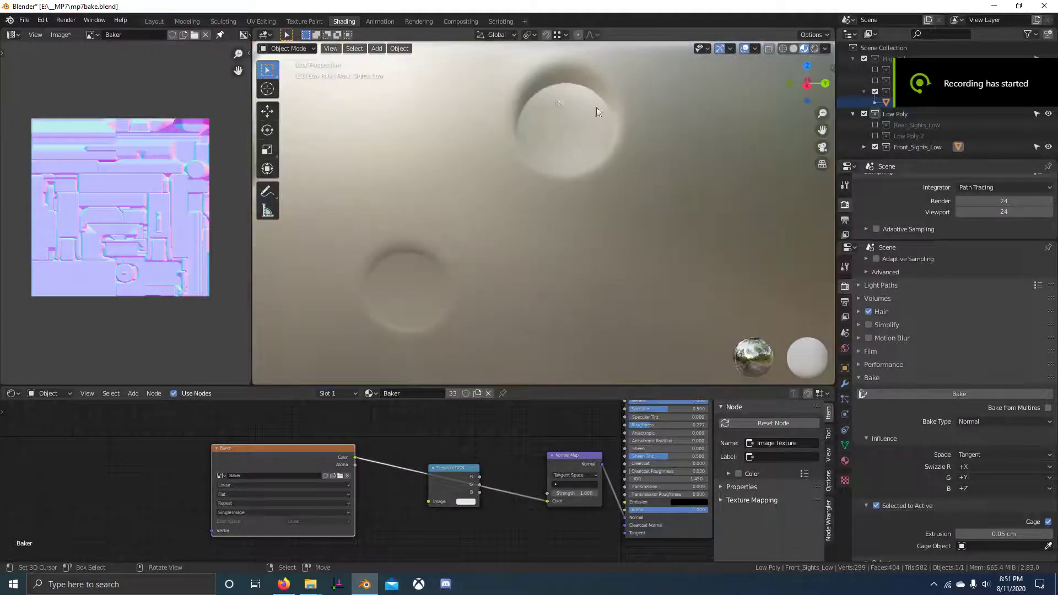
# Step: Compare the round recesses in the low-poly front sights' baked normals with the Front_Sights_High geometry
pyautogui.scroll(3, 596, 117)
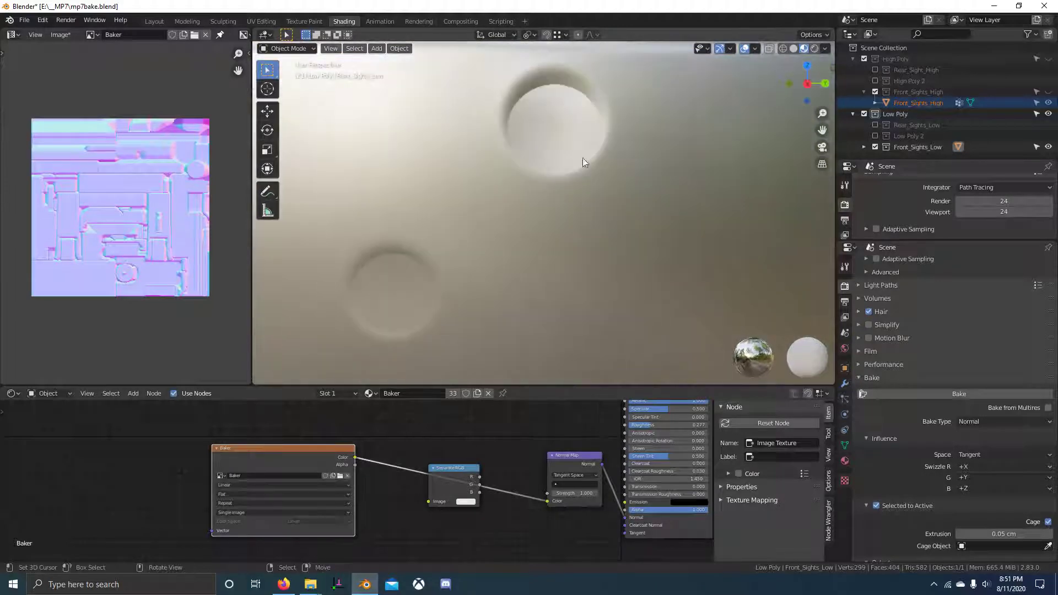
pyautogui.scroll(-3, 598, 135)
pyautogui.click(568, 136)
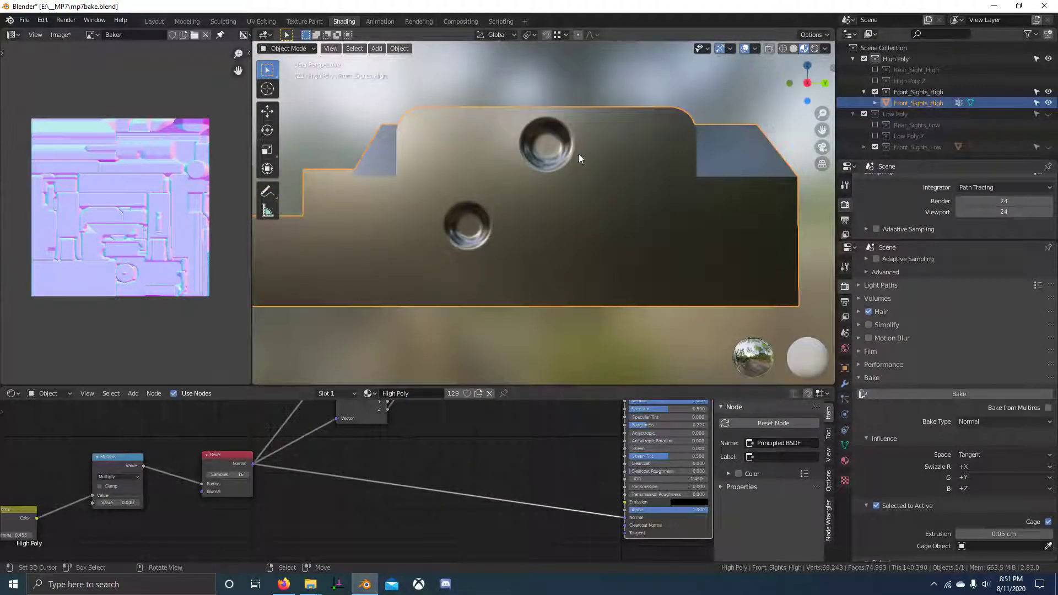
pyautogui.scroll(2, 579, 137)
pyautogui.scroll(-2, 578, 162)
pyautogui.moveTo(578, 162); pyautogui.dragTo(579, 173, button='middle')
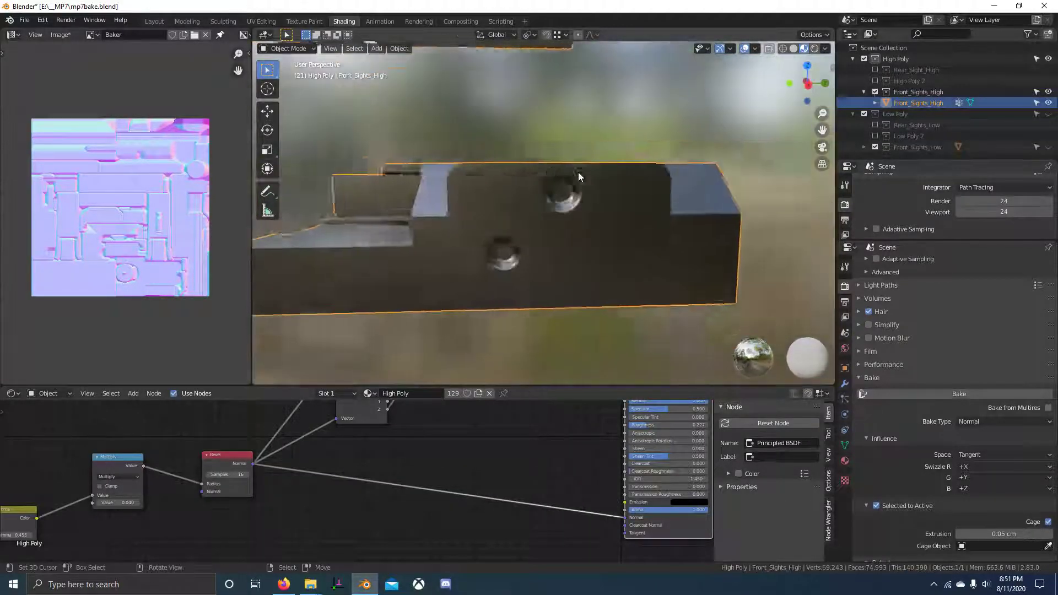
pyautogui.scroll(3, 578, 173)
pyautogui.scroll(-6, 573, 160)
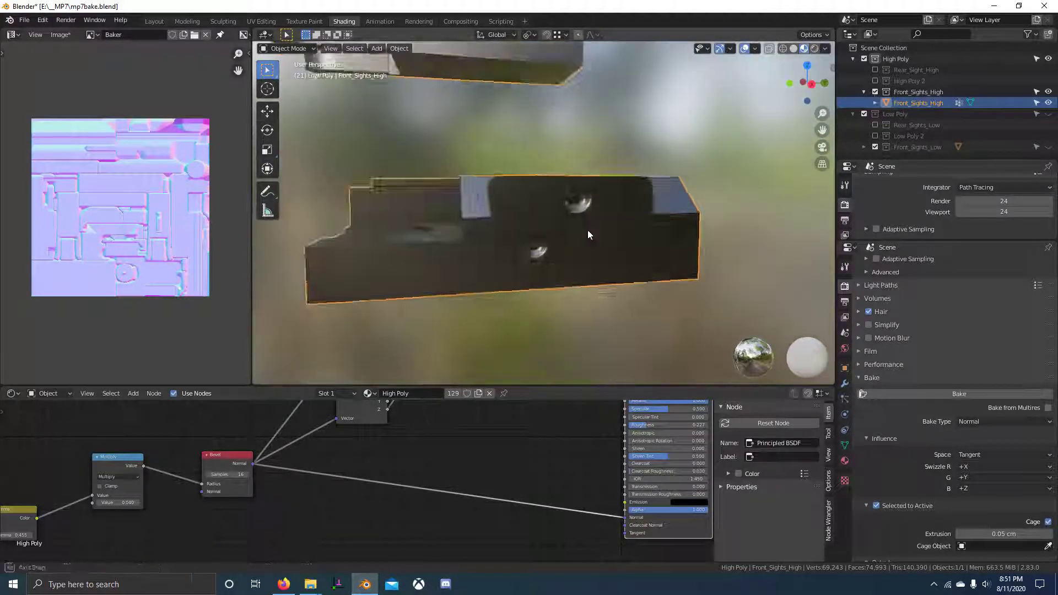
# Step: Save the baked low-poly front sights normal map over Front_Sights_Normal.exr in the Baked Textures folder
pyautogui.click(588, 230)
pyautogui.click(61, 34)
pyautogui.click(77, 135)
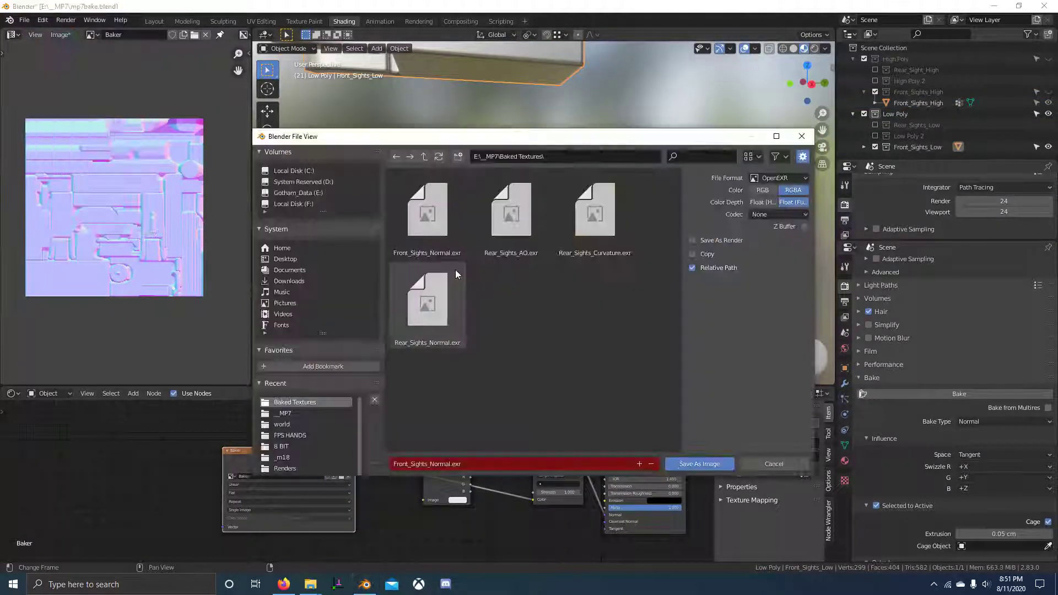
pyautogui.click(432, 216)
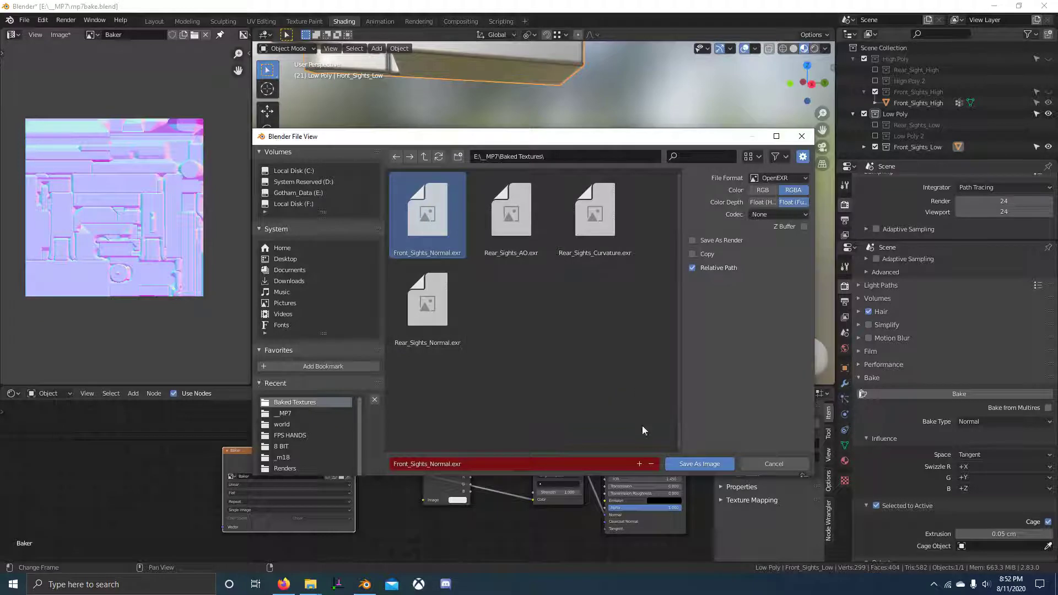
pyautogui.click(696, 467)
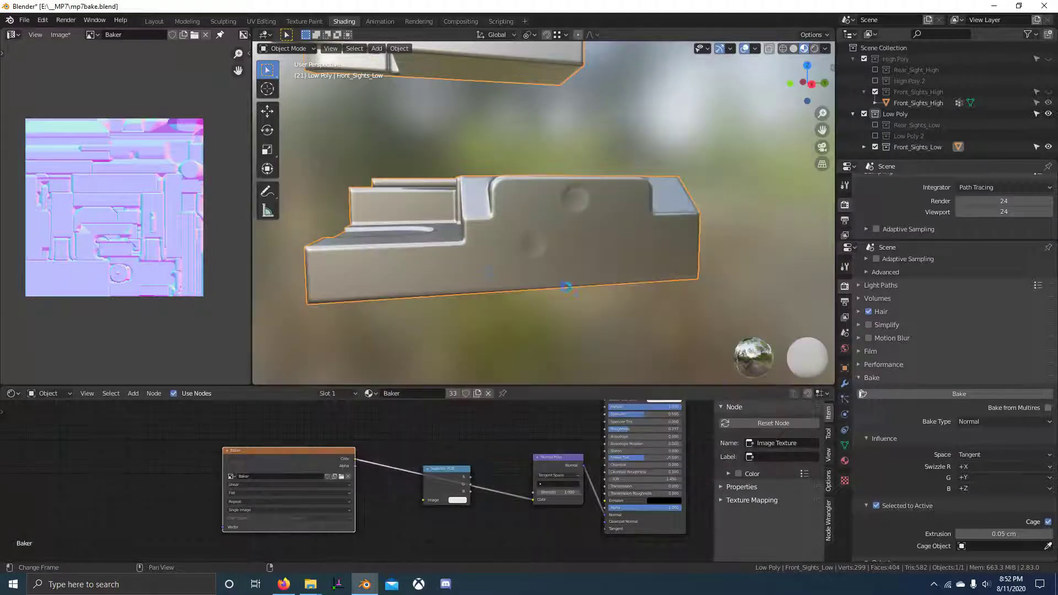
# Step: Display the mesh normals of Front_Sights_High in Edit Mode from the front and examine their directions
pyautogui.scroll(-3, 636, 249)
pyautogui.press('KP_1')
pyautogui.click(632, 243)
pyautogui.scroll(4, 511, 188)
pyautogui.press('Tab')
pyautogui.click(754, 49)
pyautogui.click(699, 446)
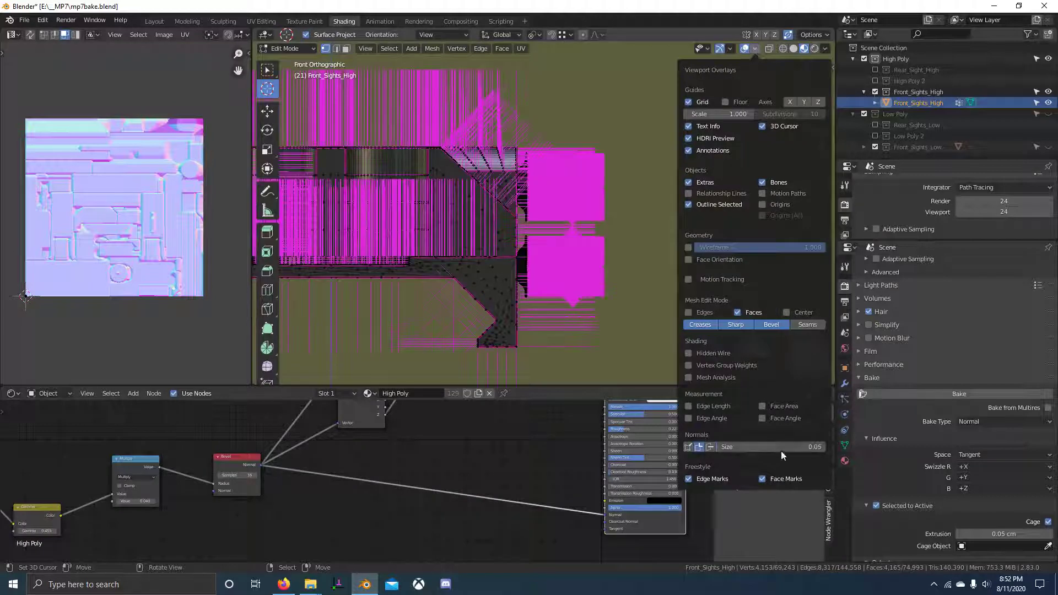
pyautogui.press('Tab')
pyautogui.moveTo(653, 249); pyautogui.dragTo(517, 224, button='middle')
pyautogui.click(517, 224)
# Step: Duplicate the Baker image texture node in the low-poly material and place the copy below the original
pyautogui.click(374, 480)
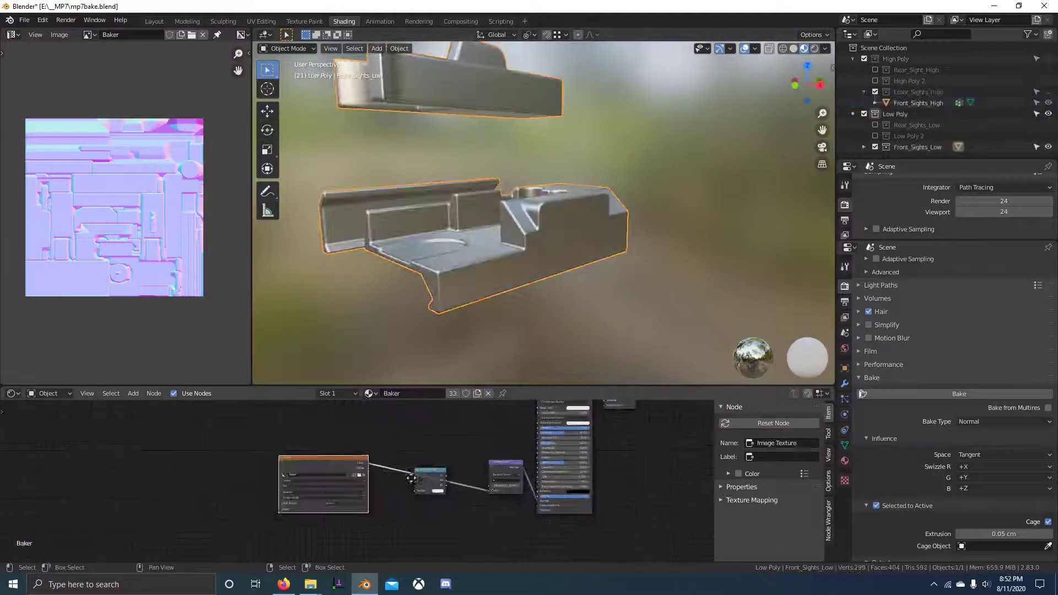
pyautogui.hotkey('shift', 'd')
pyautogui.click(439, 543)
pyautogui.click(395, 514)
pyautogui.scroll(5, 385, 523)
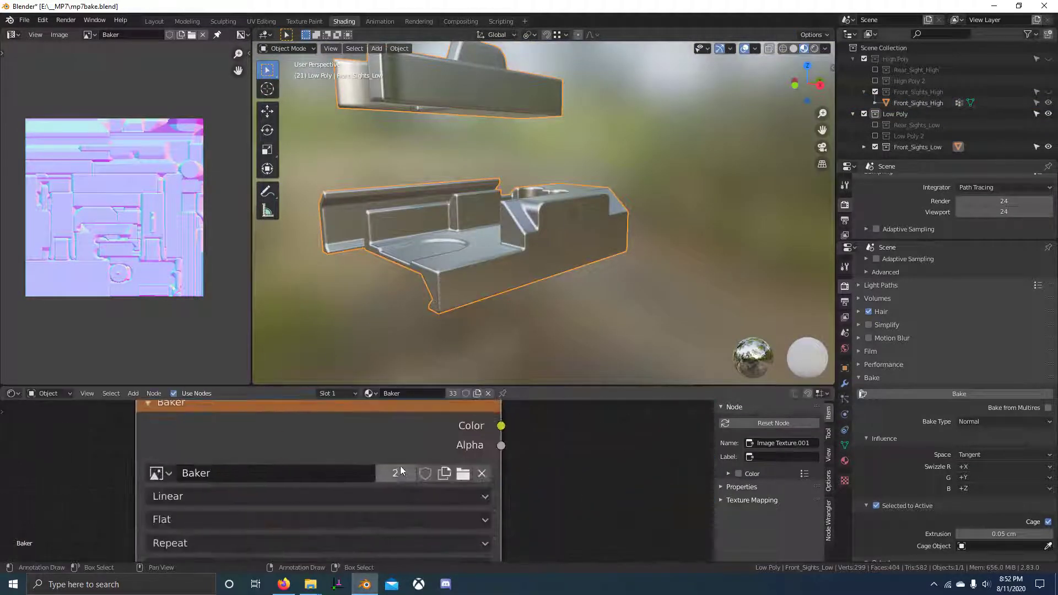
pyautogui.doubleClick(273, 471)
pyautogui.press('BackSpace')
pyautogui.press('BackSpace')
pyautogui.press('BackSpace')
pyautogui.press('Escape')
pyautogui.hotkey('ctrl', 'z')
# Step: Give the two image texture nodes separate images named Baker Cage and Baker No Cage
pyautogui.scroll(-2, 353, 498)
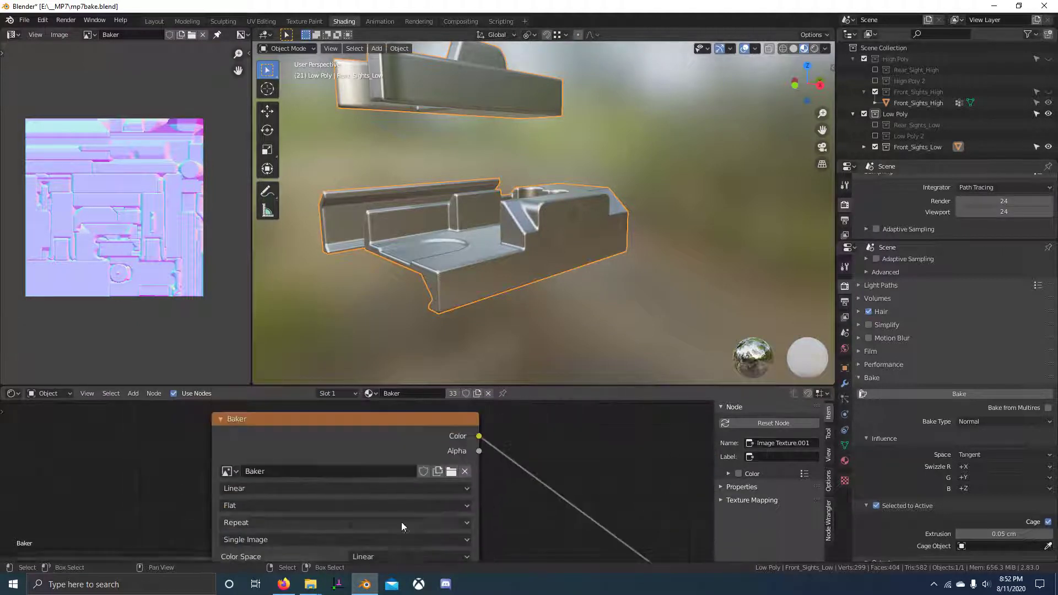
pyautogui.press('Return')
pyautogui.scroll(-2, 386, 477)
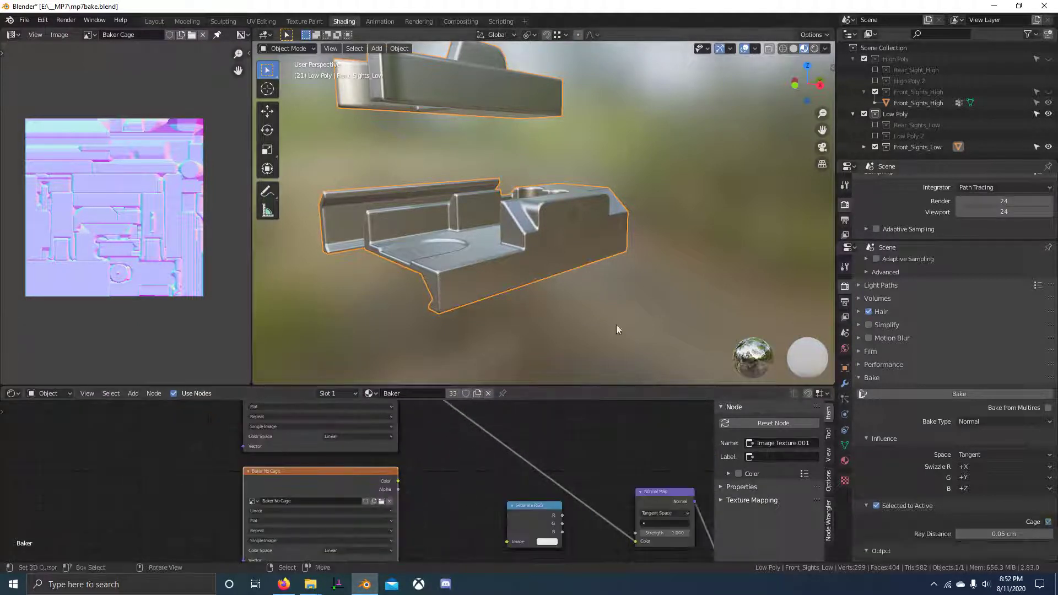
# Step: Examine the baked round recesses on the side of the low-poly front sights from several angles
pyautogui.hotkey('alt', 'h')
pyautogui.moveTo(464, 241); pyautogui.dragTo(435, 241, button='middle')
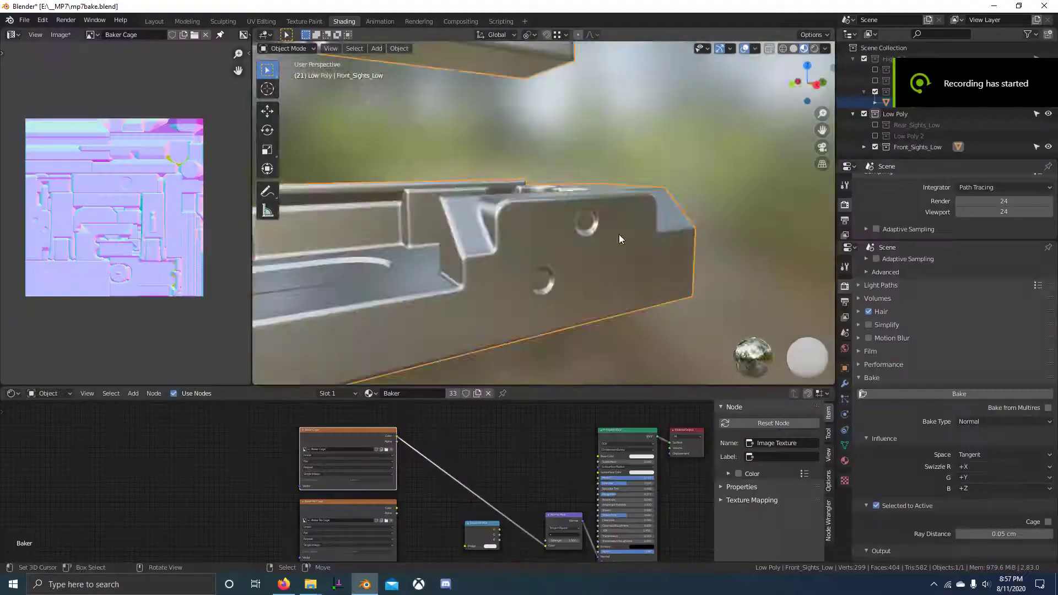
pyautogui.moveTo(619, 234); pyautogui.dragTo(676, 251, button='middle')
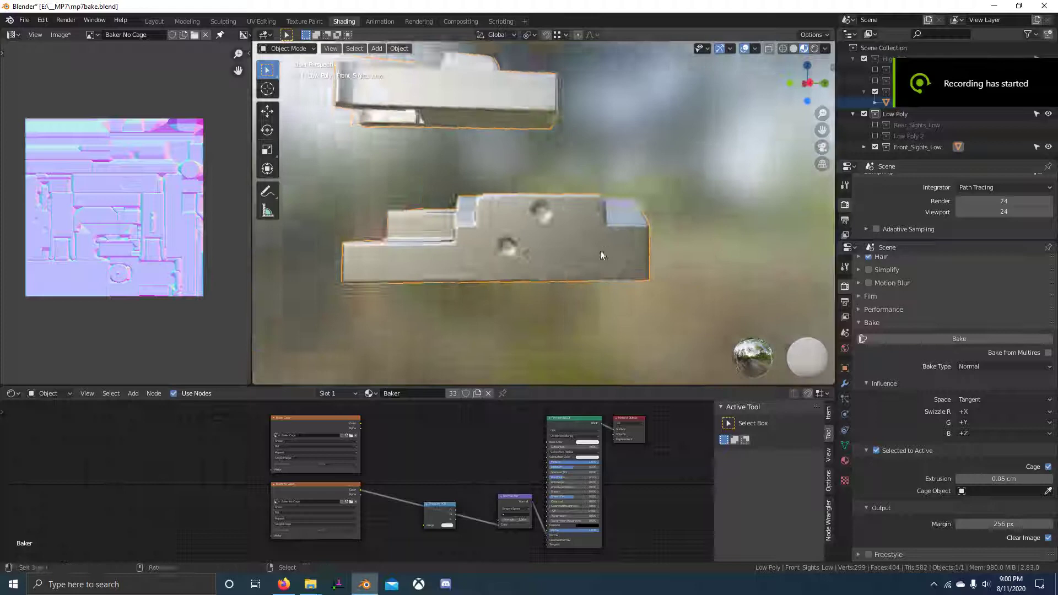
pyautogui.moveTo(600, 254); pyautogui.dragTo(556, 300, button='middle')
# Step: Compare the Baker Cage and Baker No Cage normals on the front sights by feeding each image in turn into the Normal Map node
pyautogui.moveTo(361, 424); pyautogui.dragTo(499, 524)
pyautogui.moveTo(523, 309); pyautogui.dragTo(570, 280, button='middle')
pyautogui.scroll(3, 569, 280)
pyautogui.scroll(2, 358, 499)
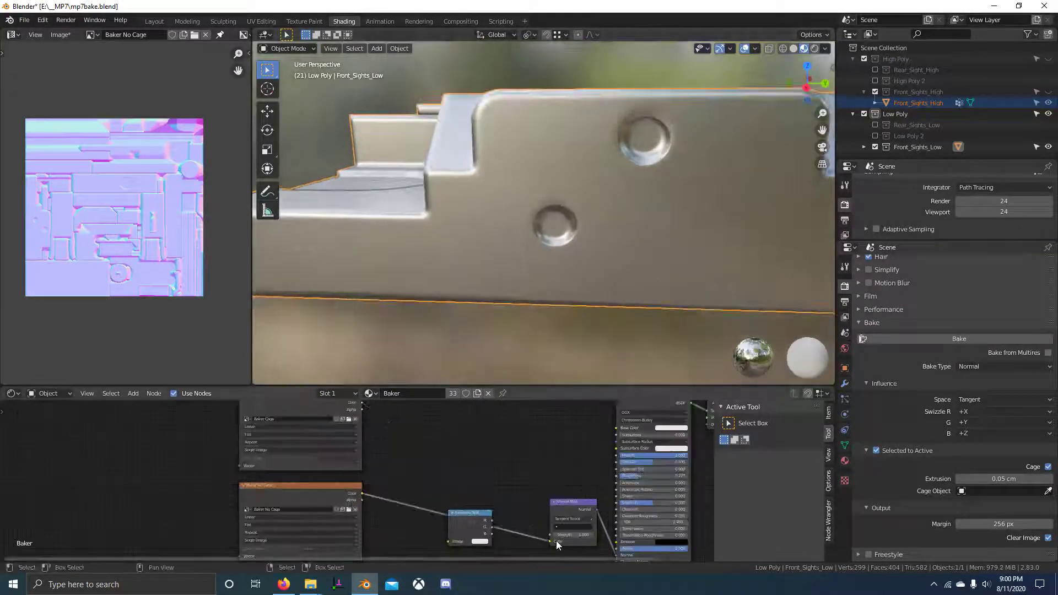
pyautogui.scroll(-2, 557, 540)
pyautogui.scroll(-3, 638, 289)
pyautogui.moveTo(638, 290); pyautogui.dragTo(347, 431, button='middle')
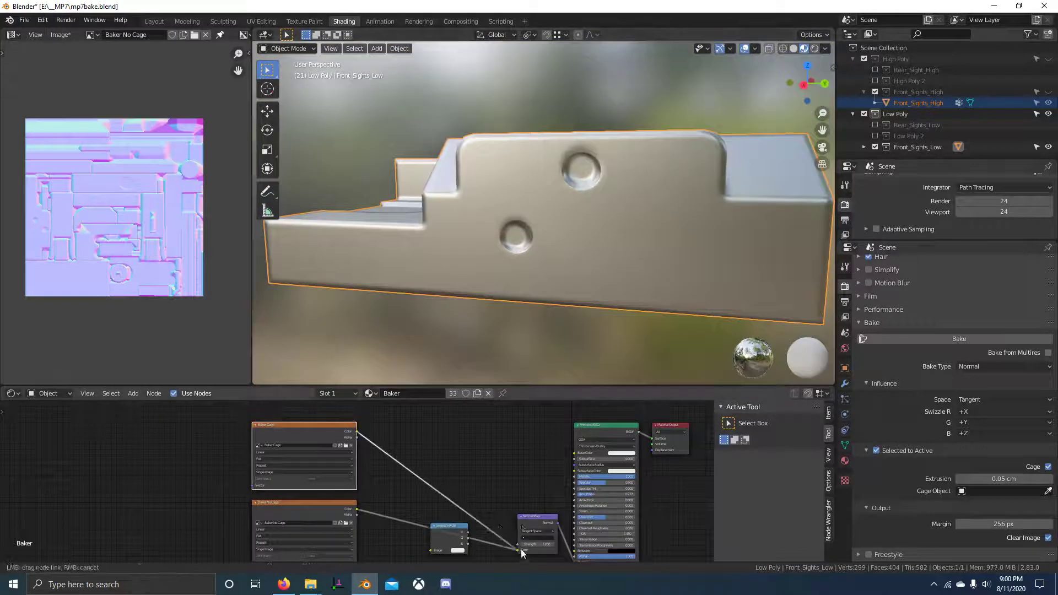
pyautogui.moveTo(522, 553); pyautogui.dragTo(518, 550)
pyautogui.moveTo(528, 287); pyautogui.dragTo(537, 166, button='middle')
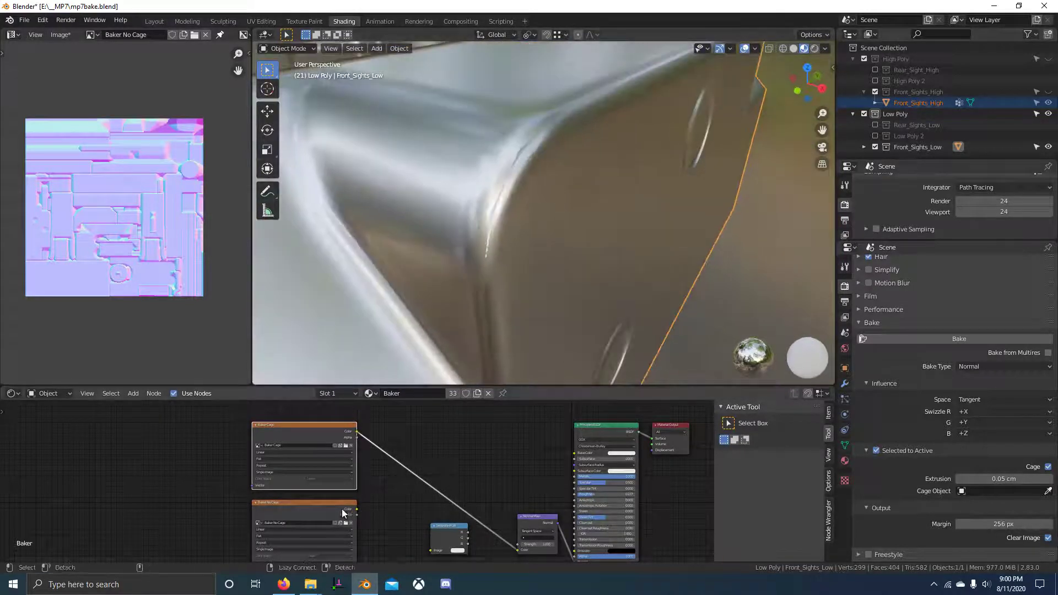
pyautogui.keyDown('alt'); pyautogui.moveTo(402, 517); pyautogui.dragTo(537, 531, button='right'); pyautogui.keyUp('alt')
pyautogui.moveTo(561, 380); pyautogui.dragTo(392, 465, button='middle')
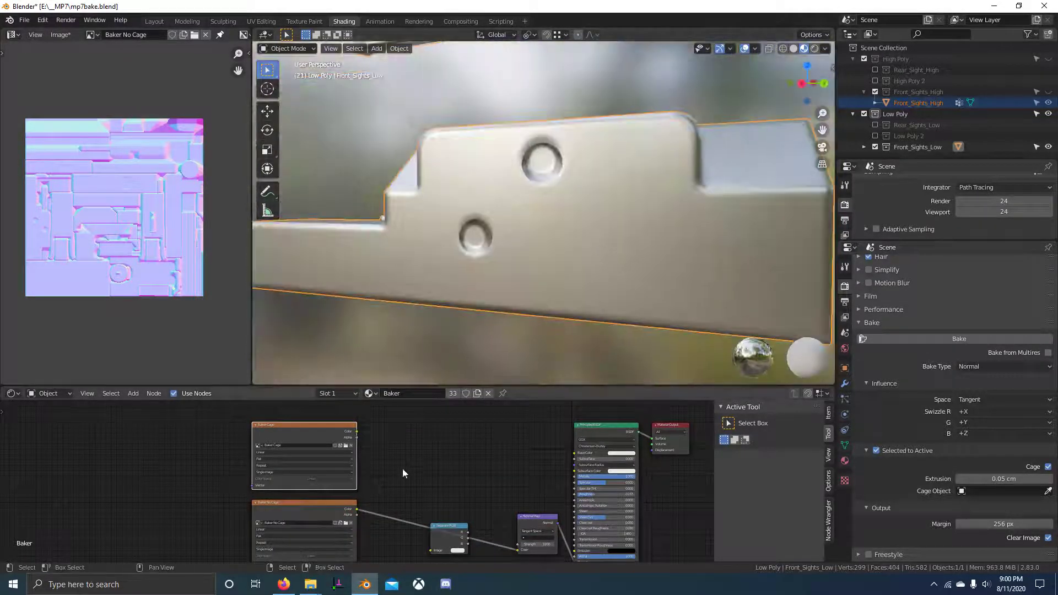
# Step: Rearrange the two image texture nodes and rename their images Baker Caged and Baker UnCage
pyautogui.press('g')
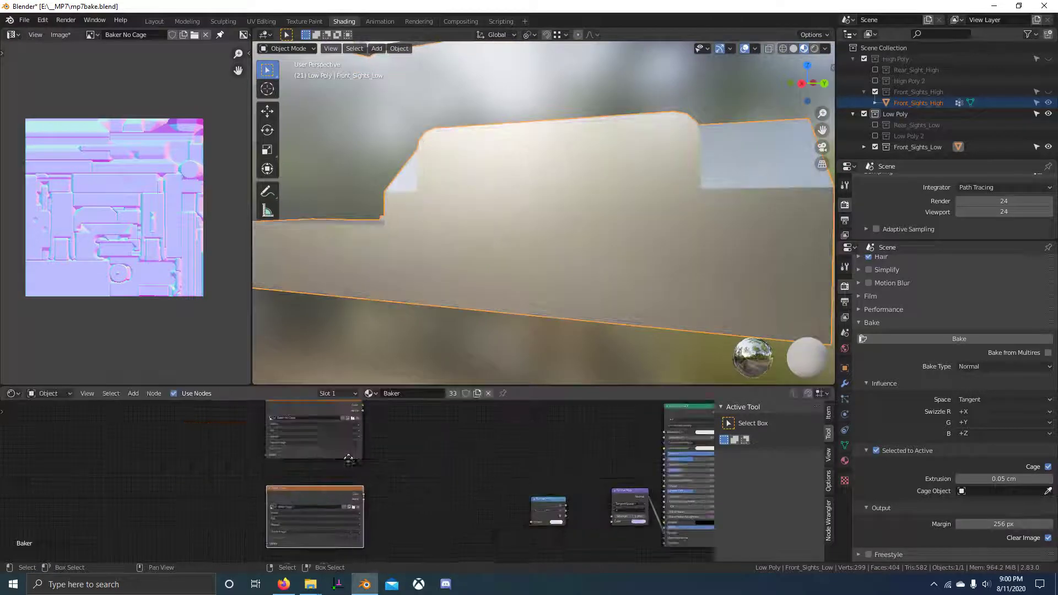
pyautogui.click(407, 474)
pyautogui.scroll(3, 346, 469)
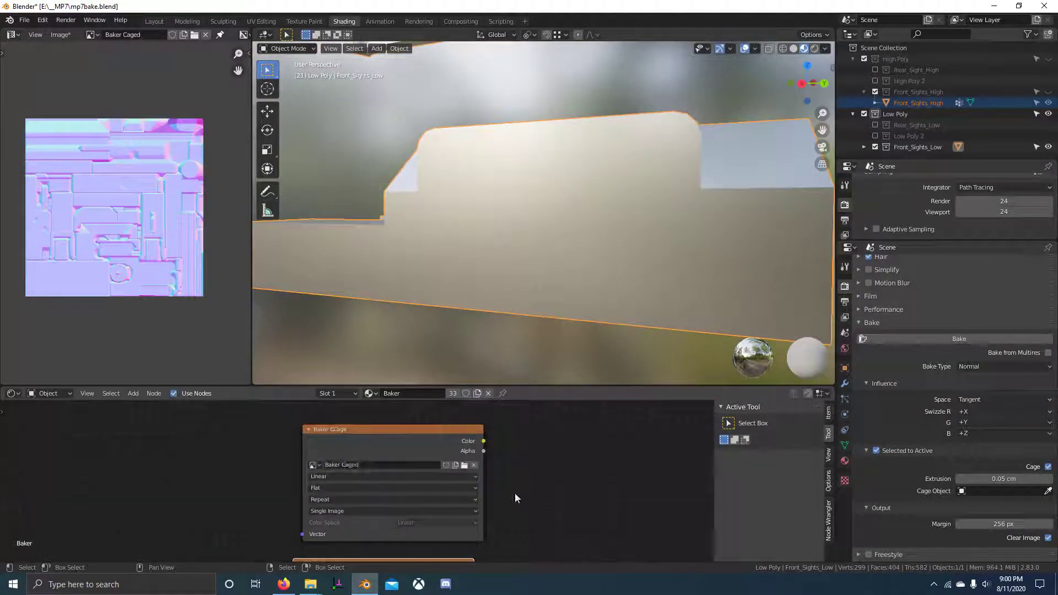
pyautogui.scroll(-1, 472, 517)
pyautogui.doubleClick(375, 517)
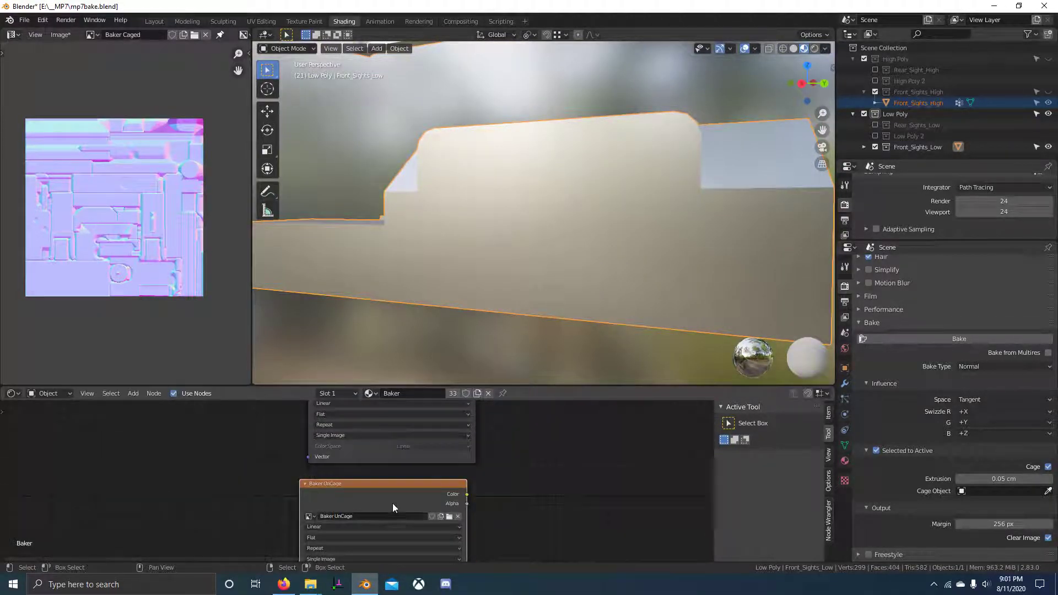
# Step: Add a Mix color node with Baker Caged as Color1 and Baker UnCage as Color2, and preview its output on the model
pyautogui.moveTo(551, 248)
pyautogui.mouseDown(button='middle')
pyautogui.moveTo(719, 270)
pyautogui.moveTo(606, 358)
pyautogui.mouseUp(button='middle')
pyautogui.scroll(-2, 483, 491)
pyautogui.hotkey('shift', 'a')
pyautogui.press('Return')
pyautogui.scroll(3, 419, 441)
pyautogui.moveTo(293, 520); pyautogui.dragTo(373, 452)
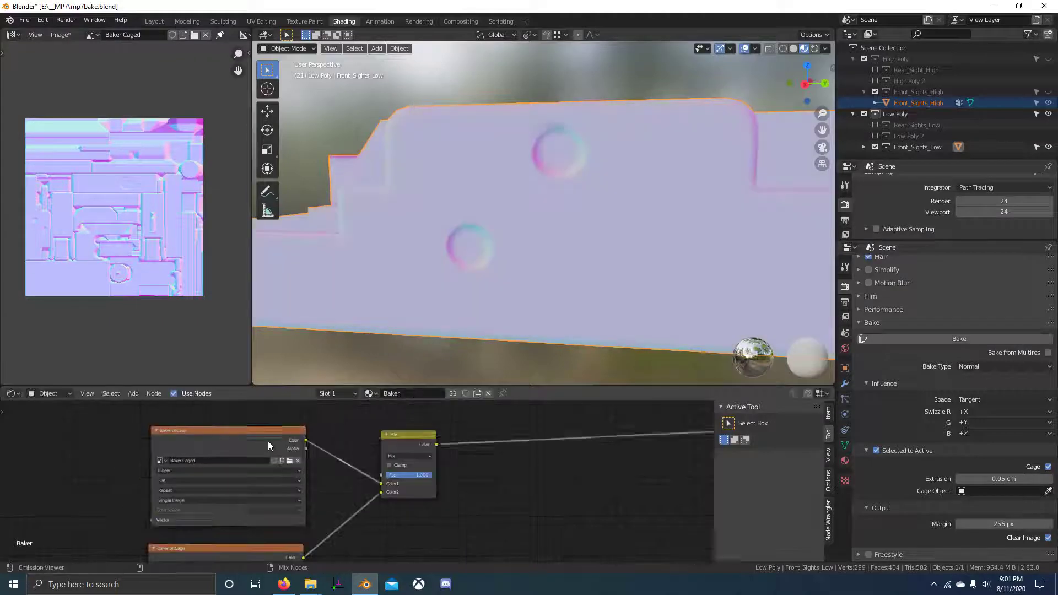
# Step: Add an image texture node with a new 4096 × 4096 px, 32-bit float image named Mix
pyautogui.scroll(-2, 295, 510)
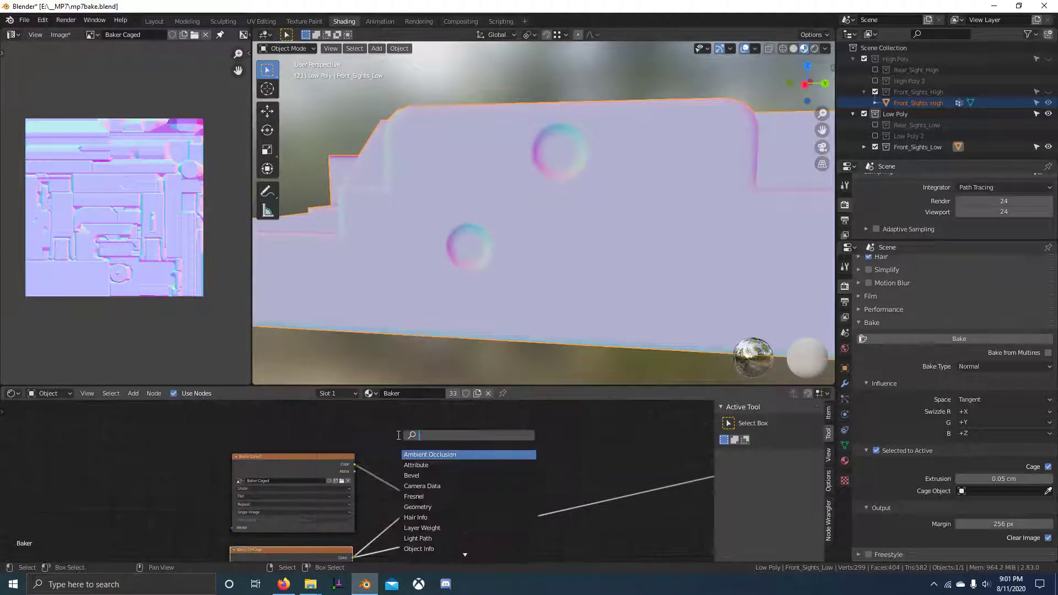
pyautogui.write('image')
pyautogui.press('Return')
pyautogui.click(386, 441)
pyautogui.click(389, 455)
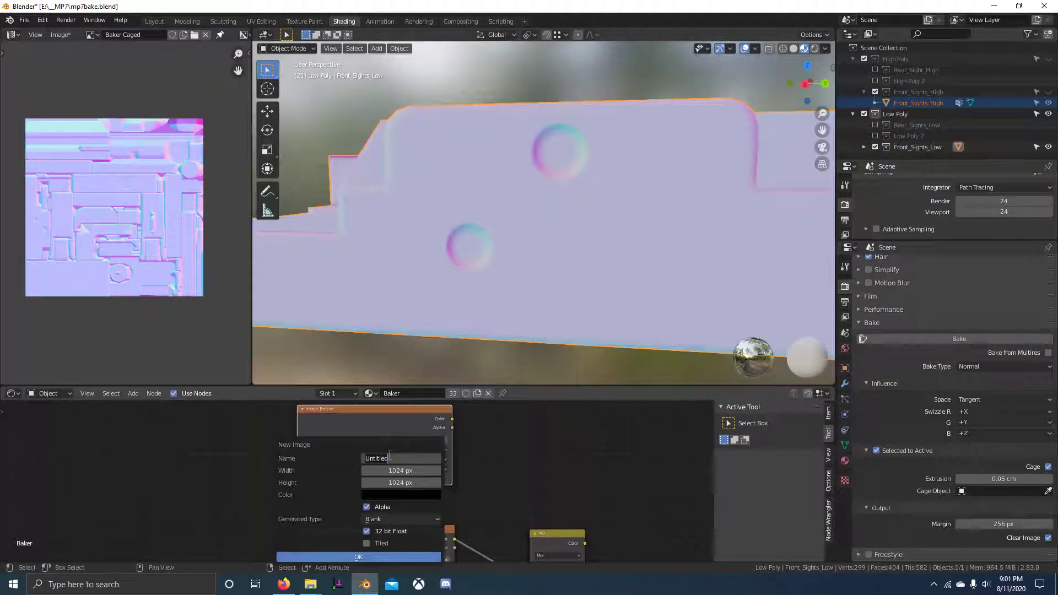
pyautogui.moveTo(389, 470); pyautogui.dragTo(389, 482)
pyautogui.write('4096')
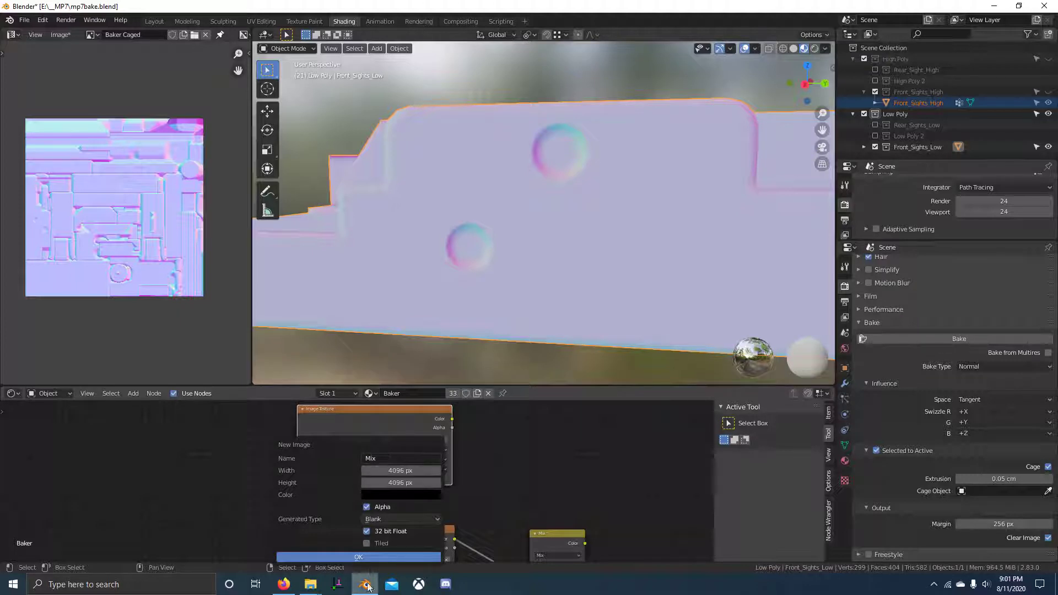
pyautogui.click(370, 557)
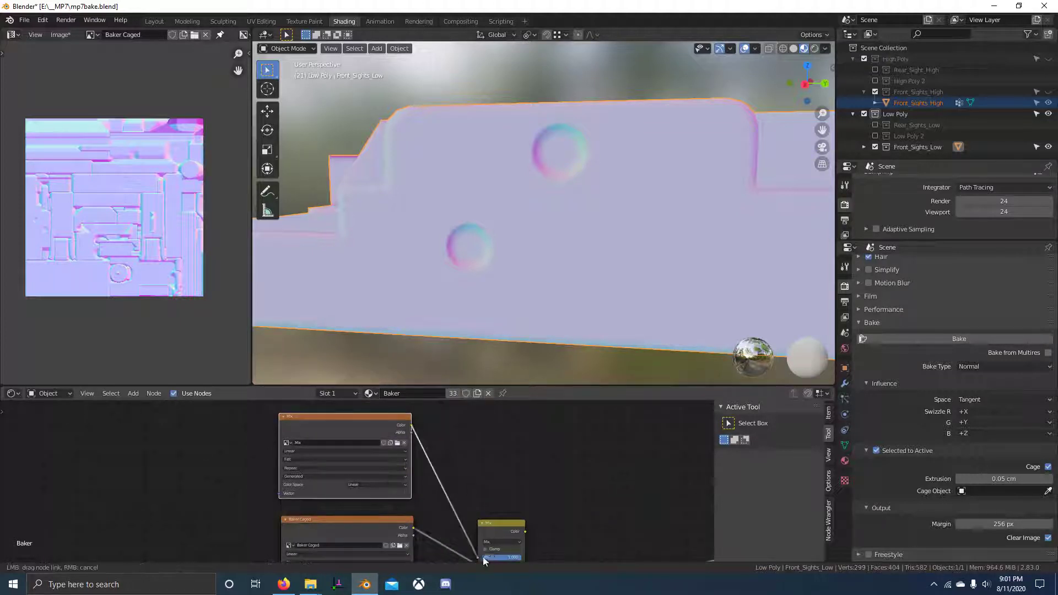
# Step: Link the Mix image's color to the Mix node's factor input and save the file
pyautogui.moveTo(485, 561); pyautogui.dragTo(485, 558)
pyautogui.scroll(-2, 332, 457)
pyautogui.moveTo(327, 453); pyautogui.dragTo(375, 460, button='middle')
pyautogui.moveTo(556, 265)
pyautogui.mouseDown(button='middle')
pyautogui.moveTo(532, 263)
pyautogui.moveTo(528, 415)
pyautogui.moveTo(507, 447)
pyautogui.moveTo(516, 490)
pyautogui.mouseUp(button='middle')
pyautogui.hotkey('ctrl', 's')
# Step: Switch Front_Sights_Low to Texture Paint mode and show the brush settings with the Mix image as the active paint slot
pyautogui.scroll(1, 527, 427)
pyautogui.hotkey('ctrl', 'Tab')
pyautogui.click(692, 215)
pyautogui.moveTo(746, 192); pyautogui.dragTo(752, 240, button='middle')
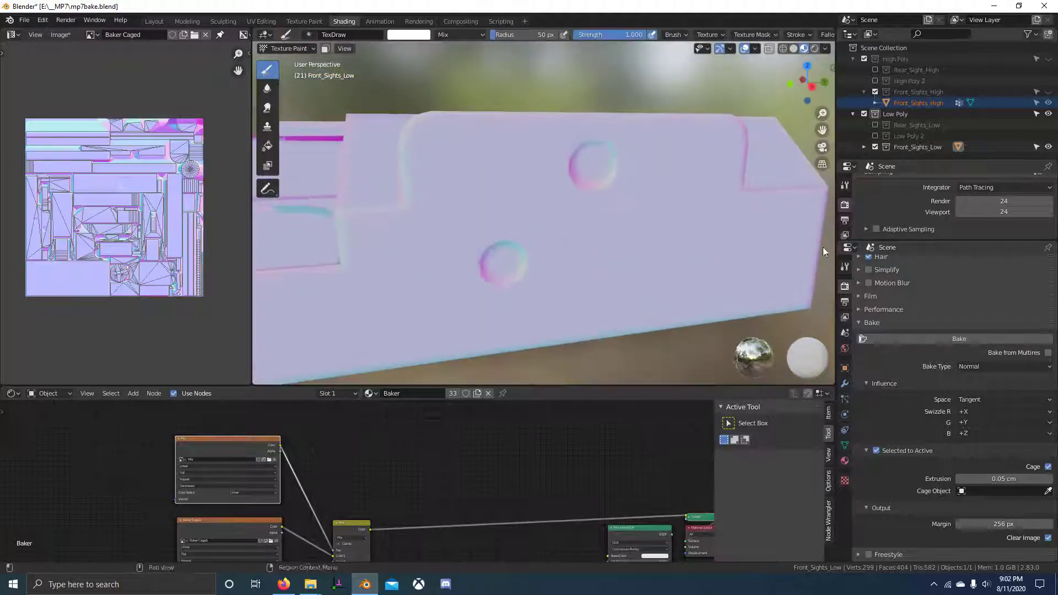
pyautogui.click(845, 267)
pyautogui.scroll(6, 884, 350)
pyautogui.scroll(4, 531, 253)
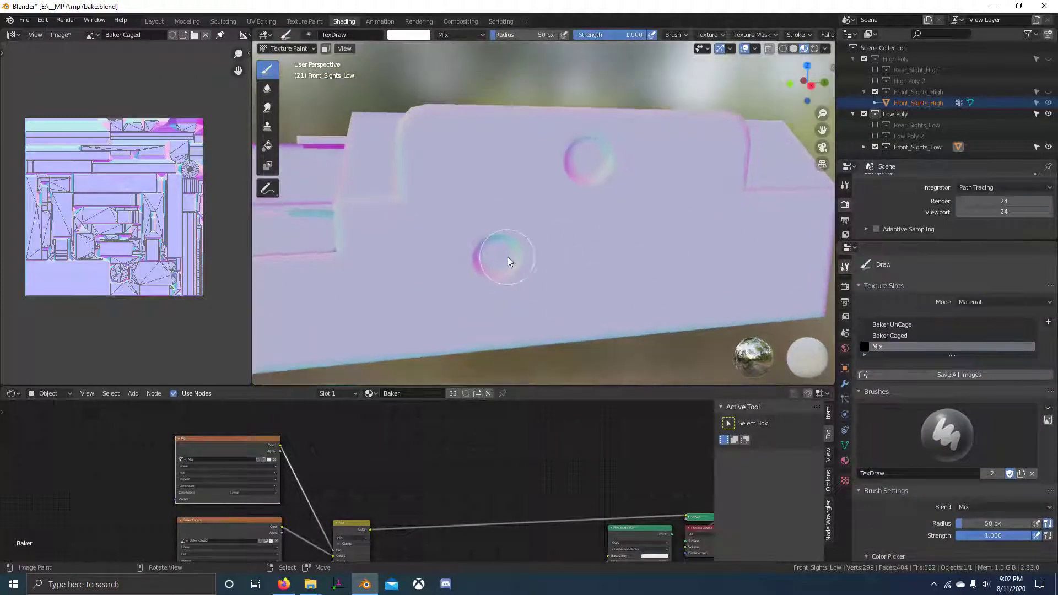
# Step: Paint white on the Mix mask over the front sights' round details, using brush radii of 74, 16 and 42 px
pyautogui.press('f')
pyautogui.click(573, 182)
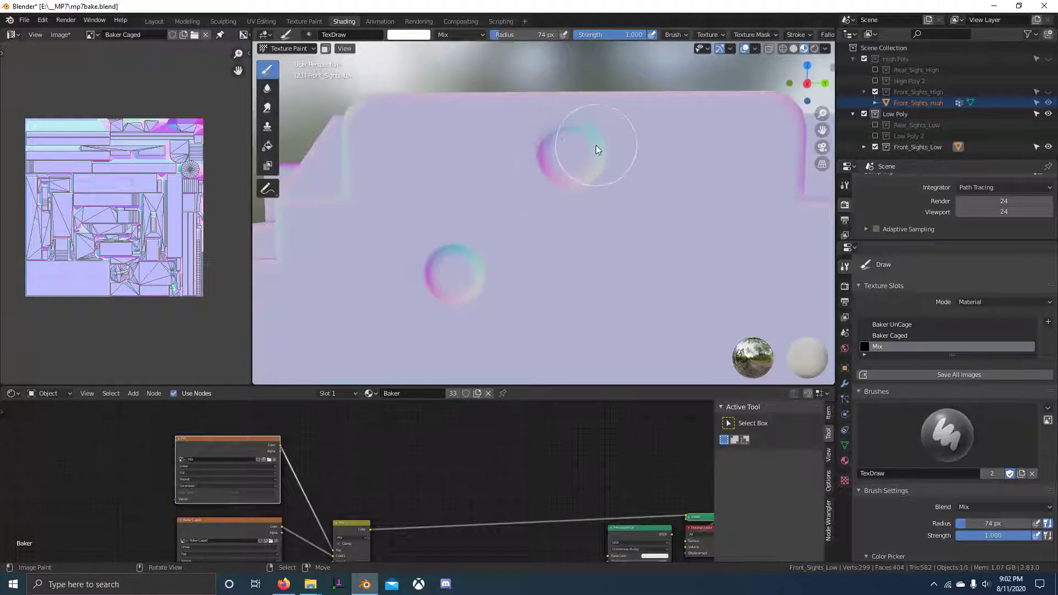
pyautogui.moveTo(611, 159); pyautogui.dragTo(600, 228, button='middle')
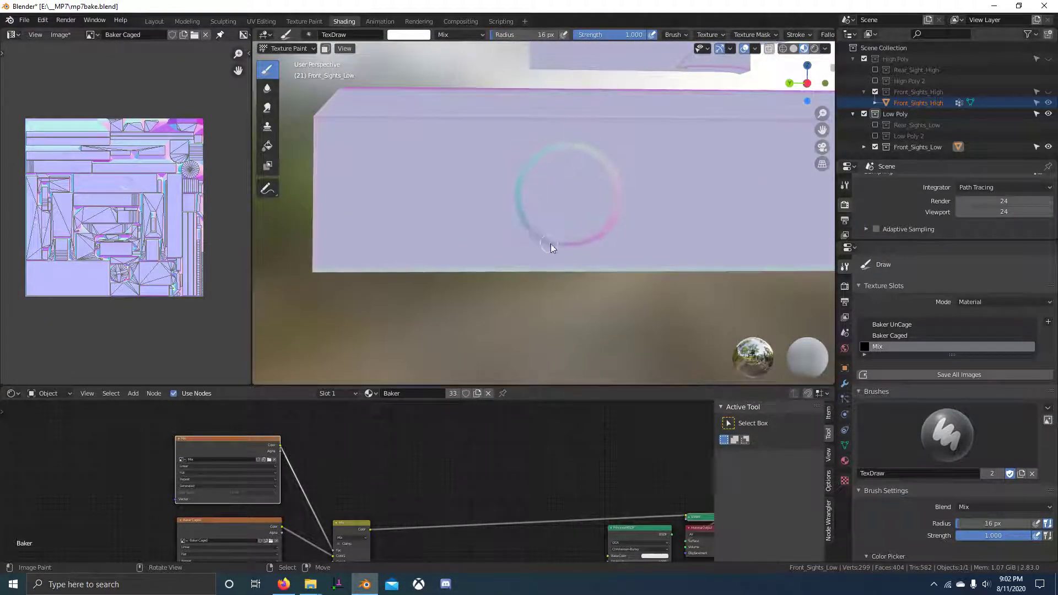
pyautogui.click(621, 211)
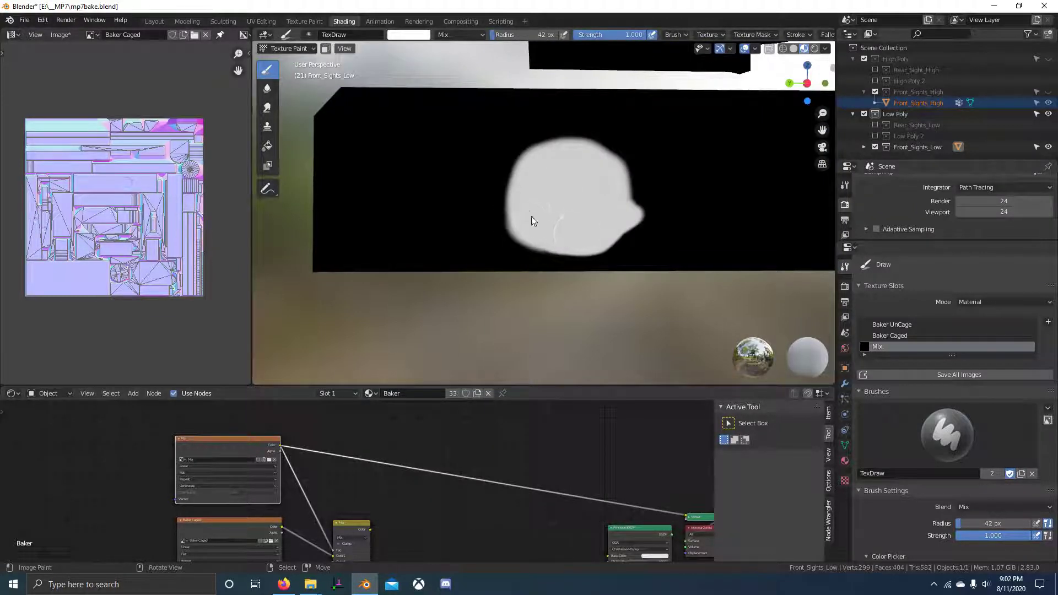
pyautogui.moveTo(526, 211); pyautogui.dragTo(503, 300, button='middle')
# Step: Add another image texture node below the Mix setup and start a new 4096 × 4096 px image for it
pyautogui.scroll(-3, 399, 451)
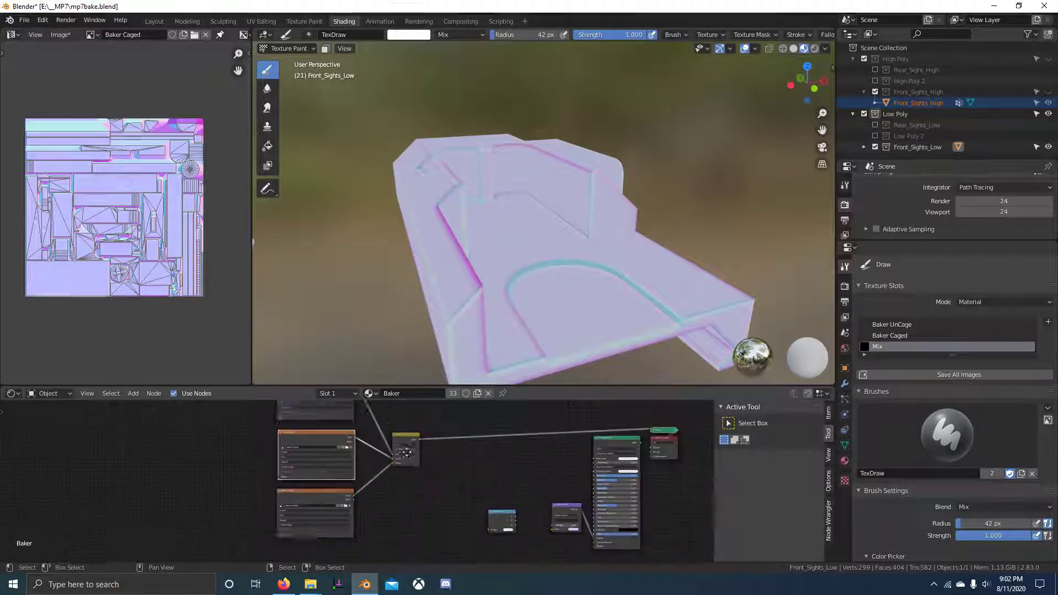
pyautogui.scroll(5, 377, 486)
pyautogui.click(488, 449)
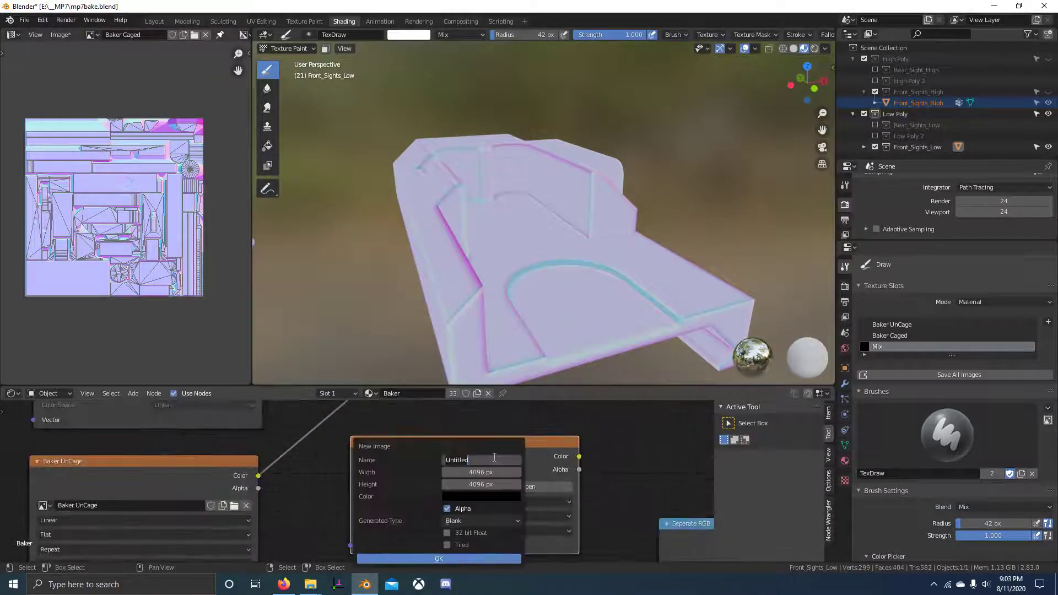